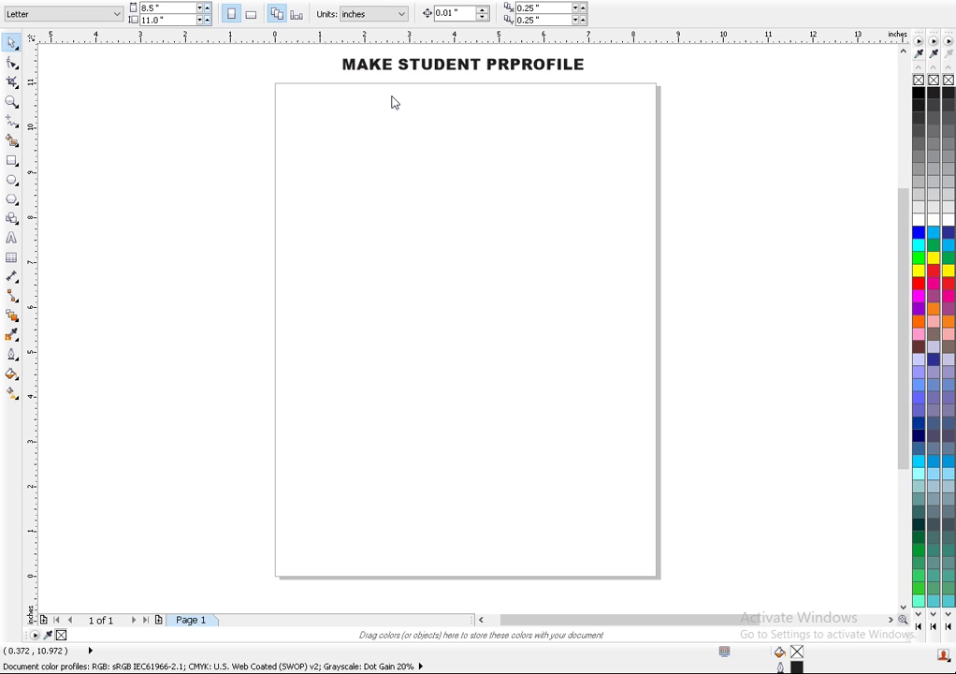
- Pick the Rectangle tool from the toolbox
left_click(12, 160)
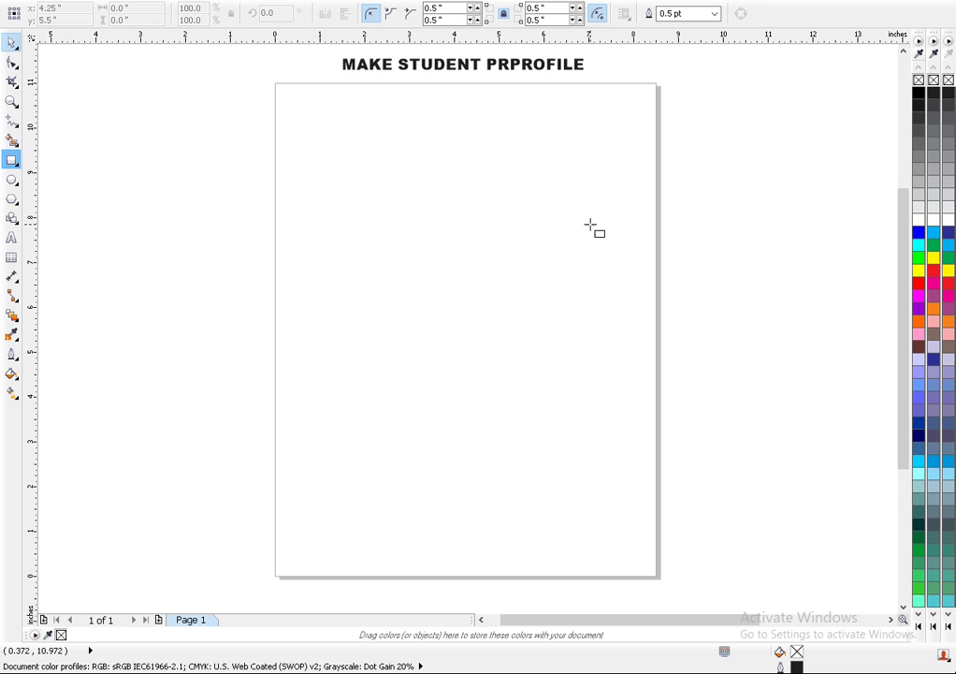
- Draw a 6.933 × 9.917 inch rectangle over most of the page with 0.0 inch corner radius
left_click_drag(636, 102, 383, 315)
left_click_drag(361, 354, 325, 546)
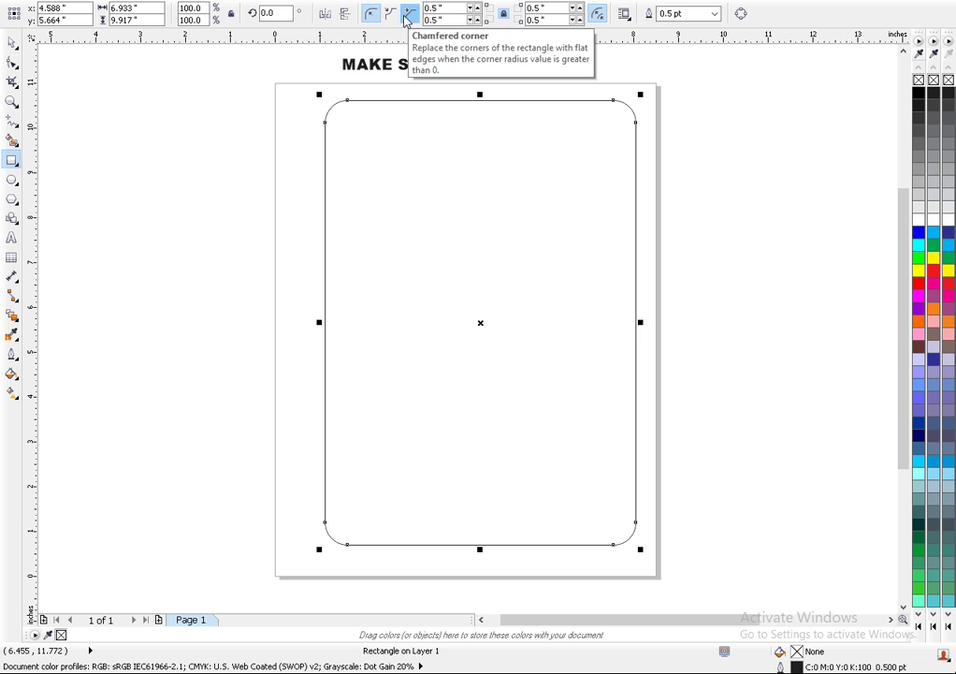
left_click(477, 10)
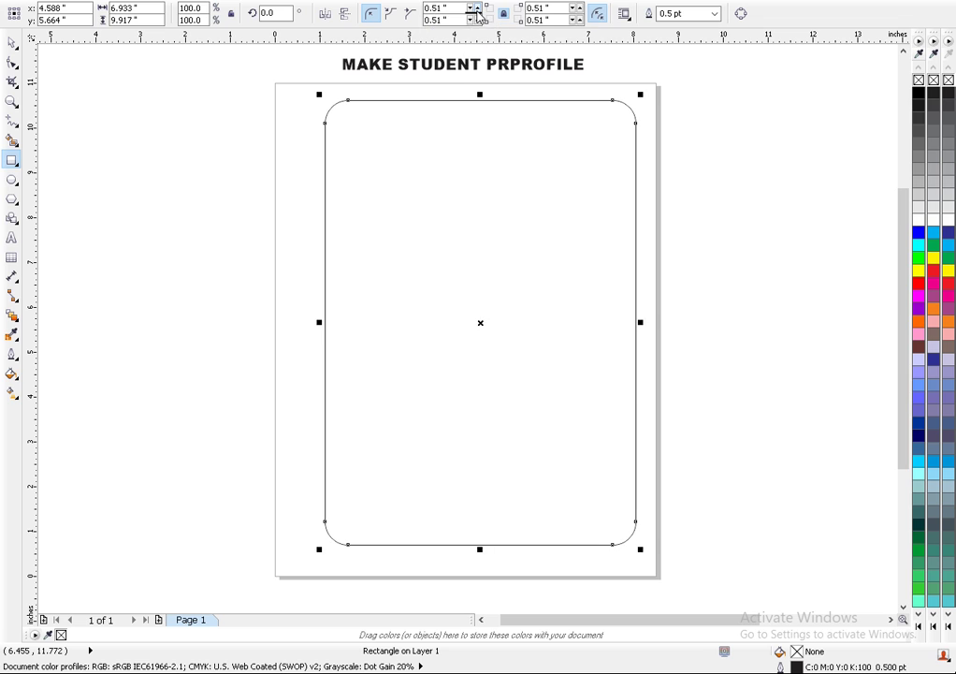
left_click(476, 17)
left_click(476, 17)
left_click(476, 16)
left_click(475, 16)
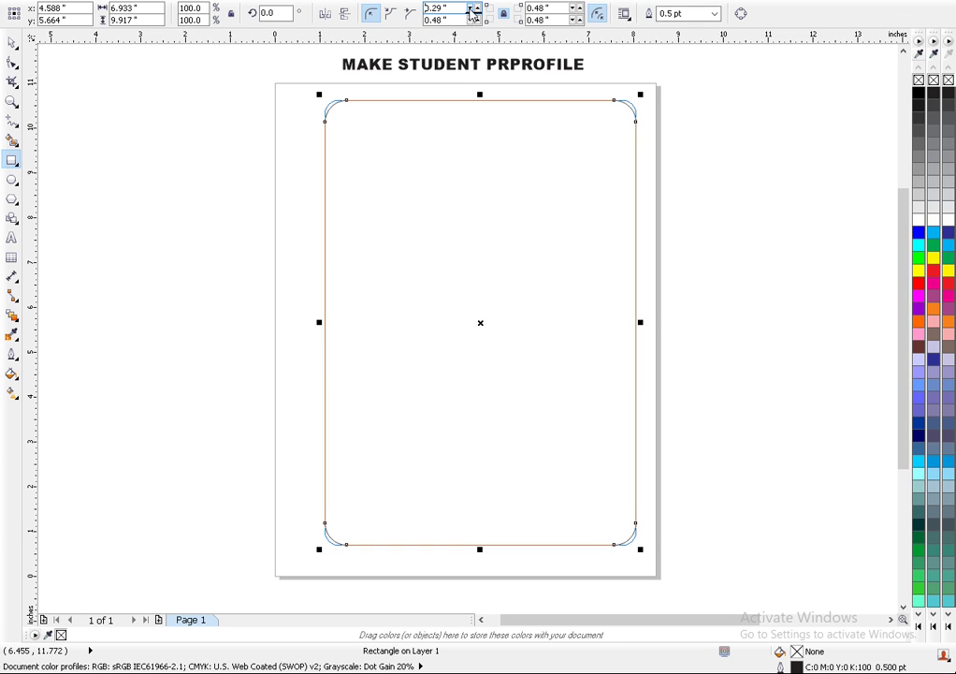
left_click_drag(474, 15, 474, 15)
left_click(476, 17)
left_click(476, 16)
left_click(476, 17)
left_click(476, 17)
left_click(476, 16)
left_click(476, 16)
left_click(474, 16)
left_click(475, 16)
left_click(474, 16)
left_click(473, 15)
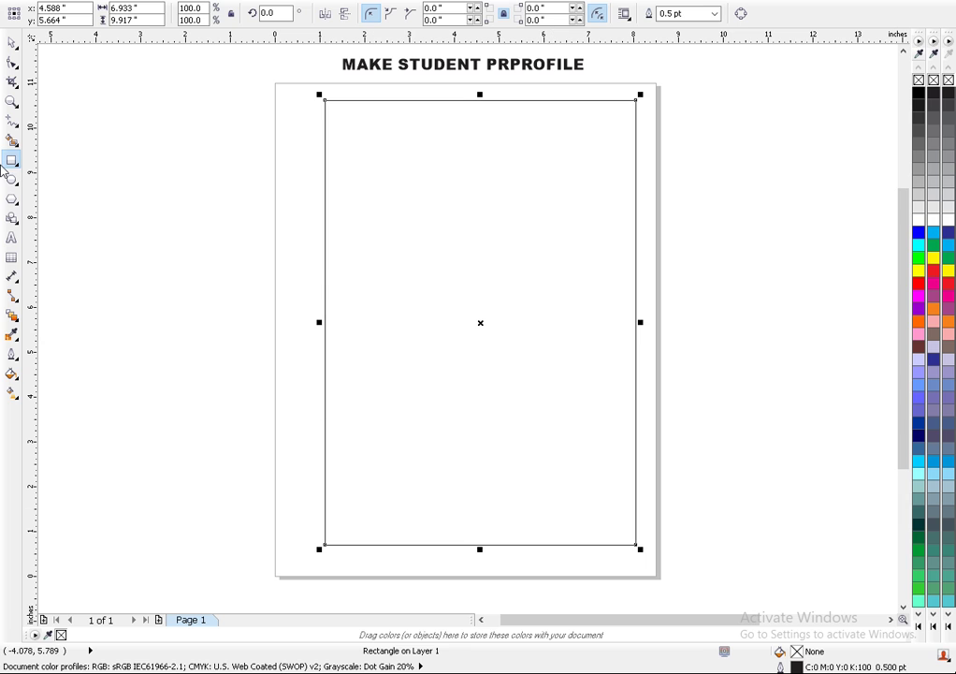
- Zoom out and drag the DAR-E-ARQAM logo from beside the page onto it
scroll(628, 292, "down", 2)
left_click_drag(877, 347, 682, 344)
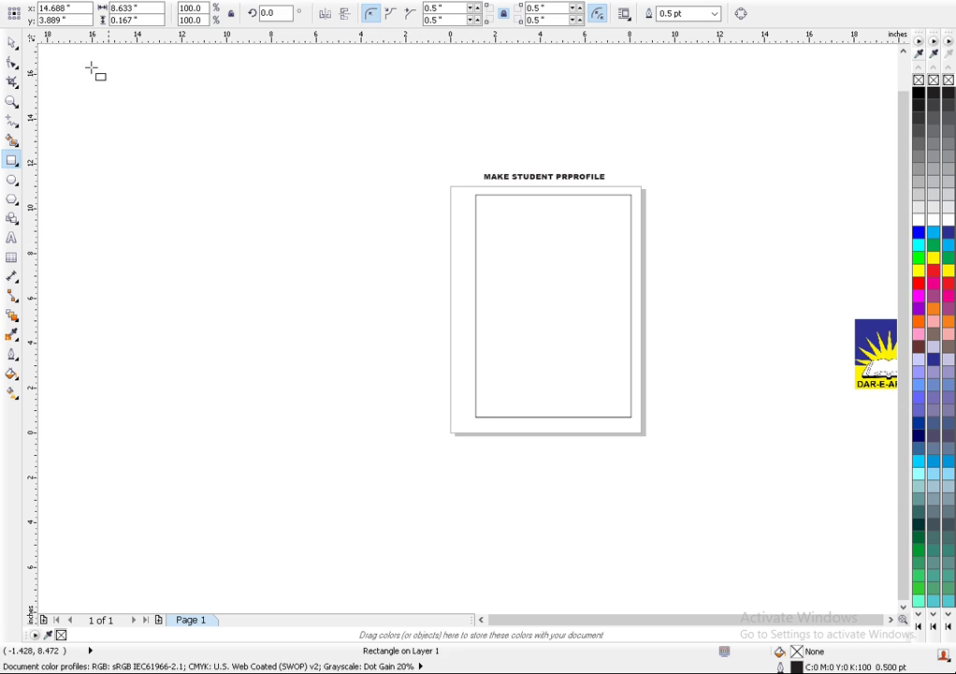
left_click(12, 42)
left_click(847, 345)
left_click_drag(848, 345, 488, 280)
- Try moving the border rectangle to the left, then undo that move
left_click(484, 245)
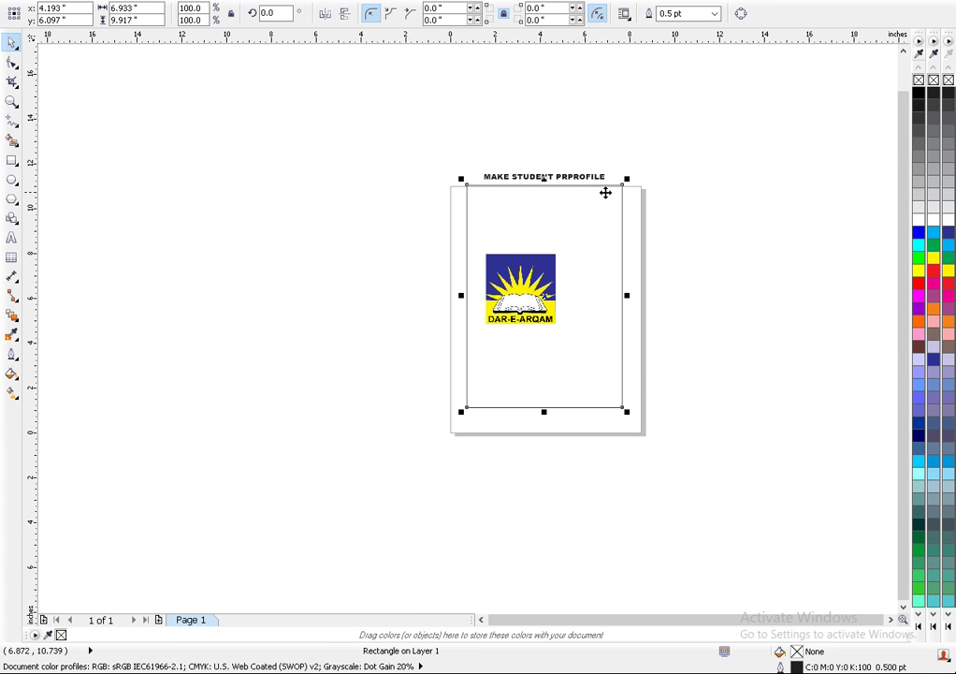
scroll(569, 246, "up", 2)
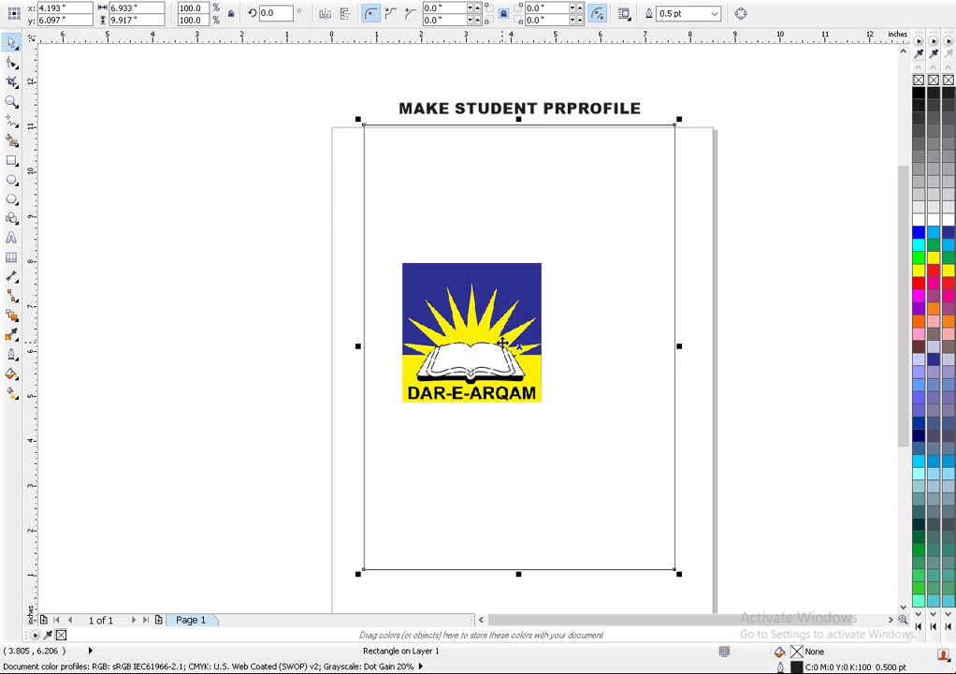
left_click(398, 274)
left_click(224, 326)
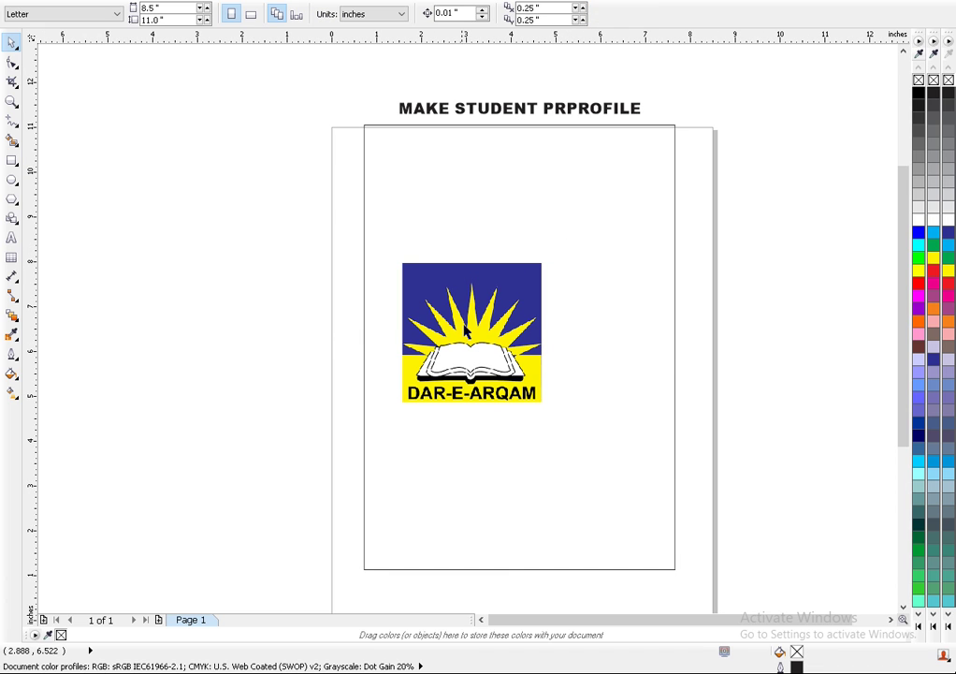
left_click_drag(388, 274, 196, 276)
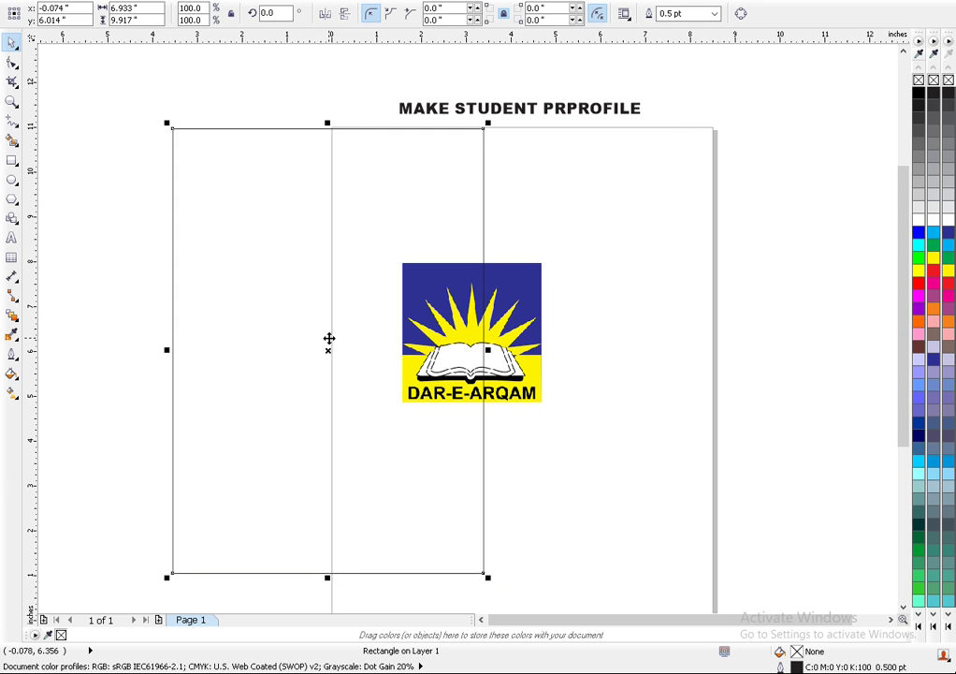
key("ctrl+z")
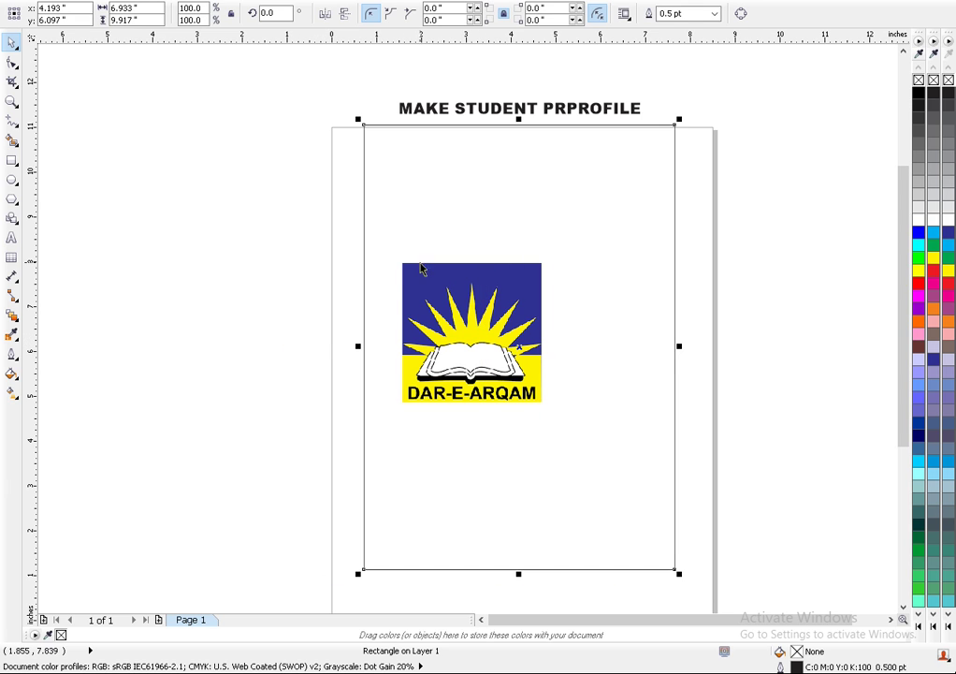
- Move the logo off the page to the left and reposition the border rectangle inside the page
left_click(274, 340)
left_click(365, 278)
left_click_drag(519, 347, 667, 349)
left_click_drag(463, 373, 185, 442)
left_click_drag(615, 356, 445, 371)
- Scale the DAR-E-ARQAM logo down to about 59.7%, roughly 1.867 × 1.867 inches
left_click(229, 389)
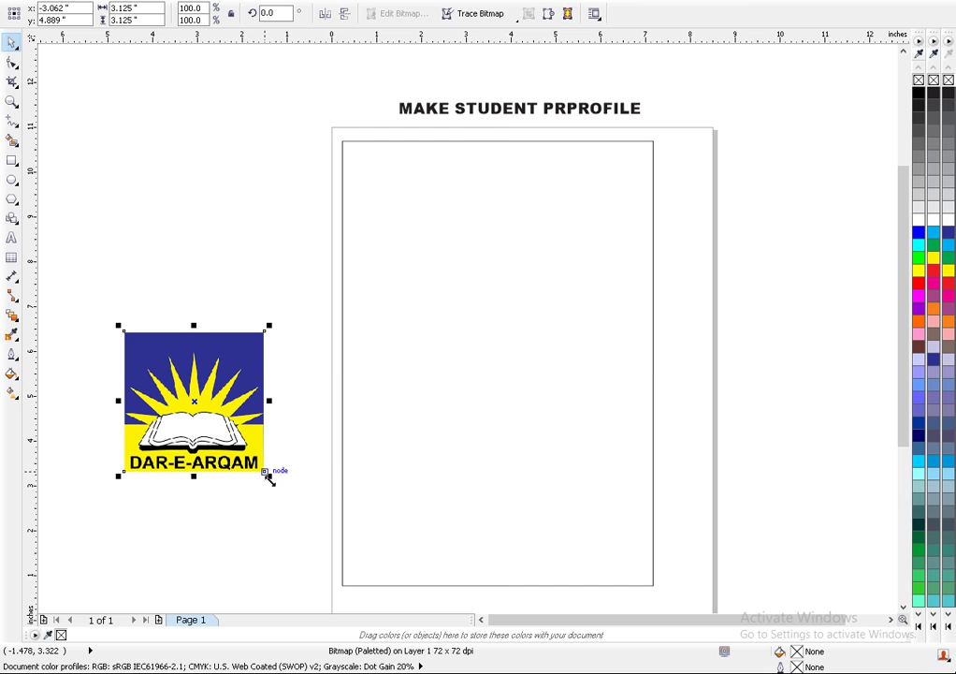
left_click_drag(266, 471, 243, 446)
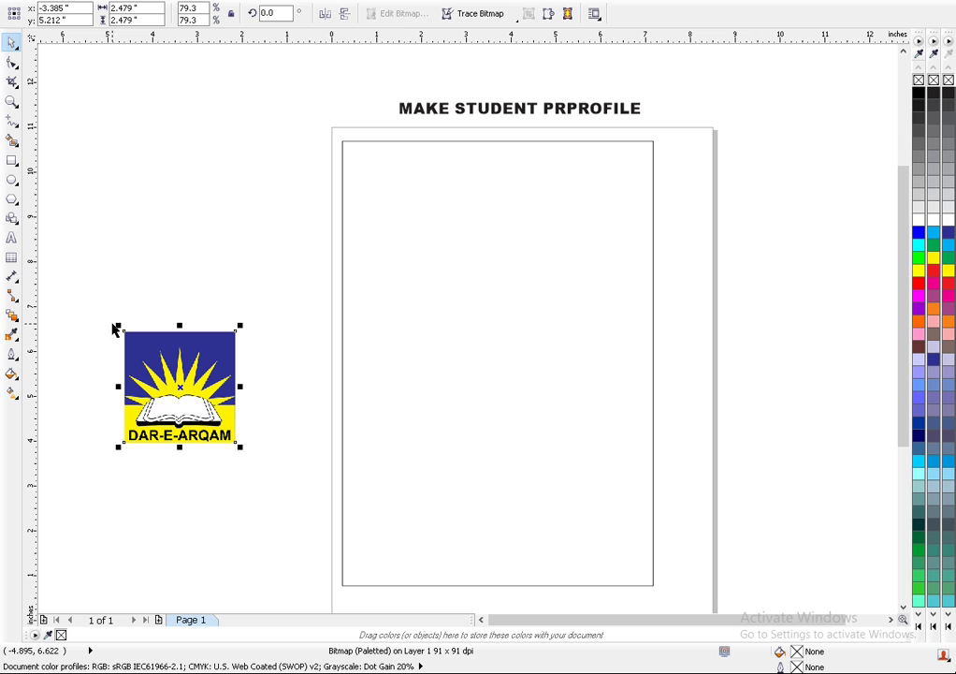
left_click_drag(114, 329, 144, 354)
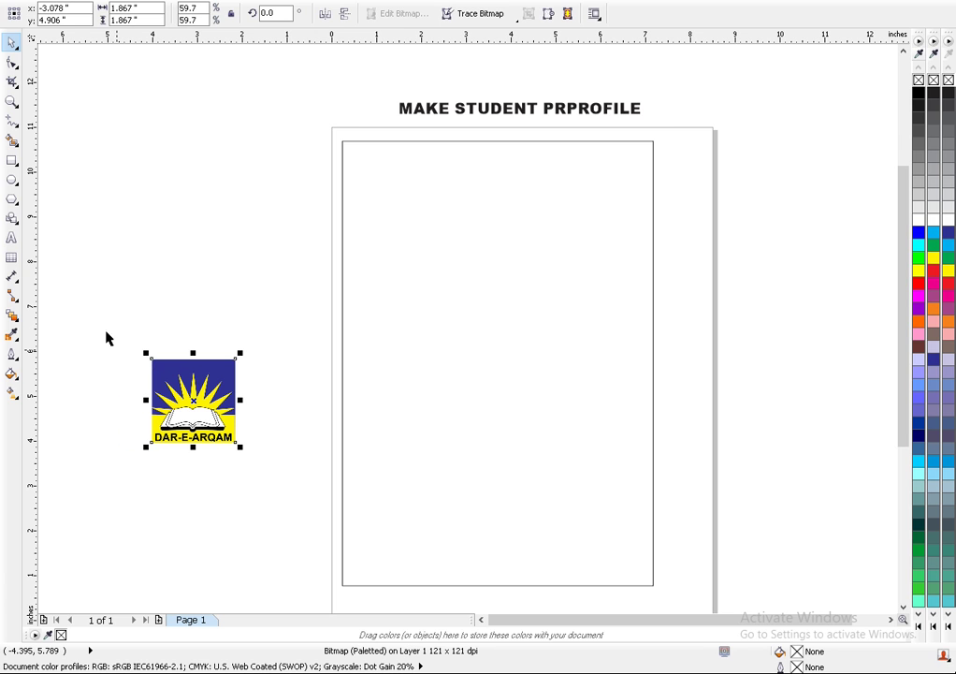
- Draw and adjust an ellipse around the logo, then delete it
left_click(10, 180)
left_click_drag(282, 289, 108, 480)
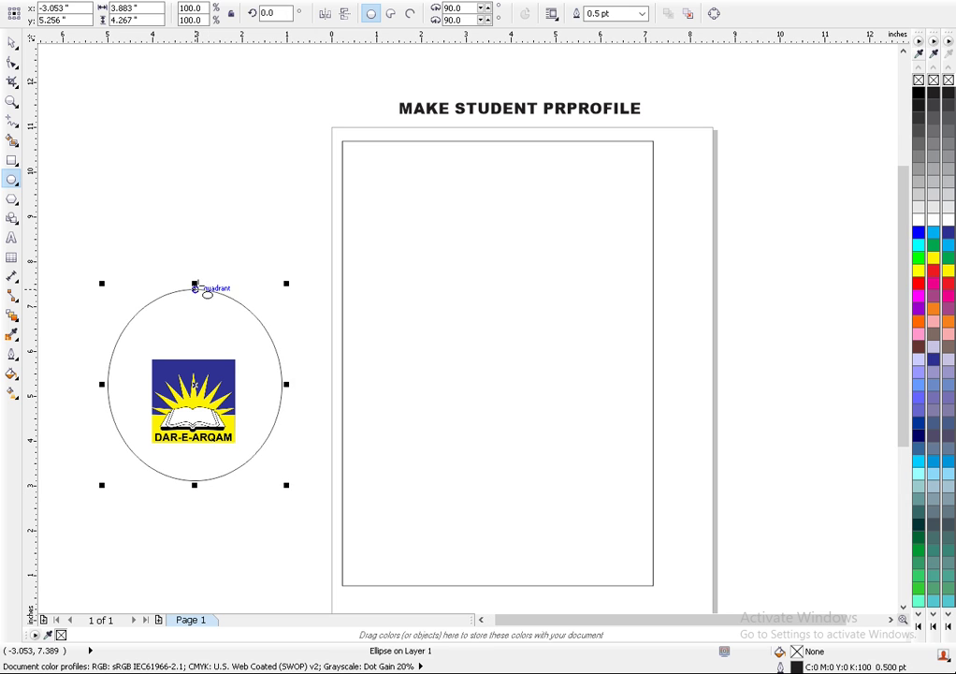
left_click_drag(196, 291, 197, 335)
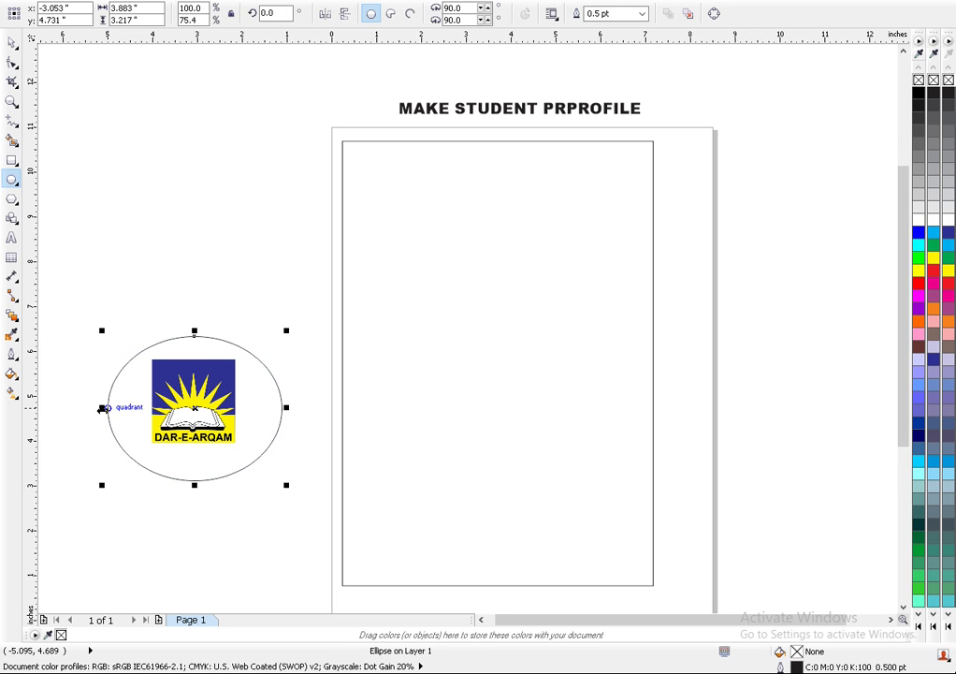
left_click_drag(102, 407, 118, 407)
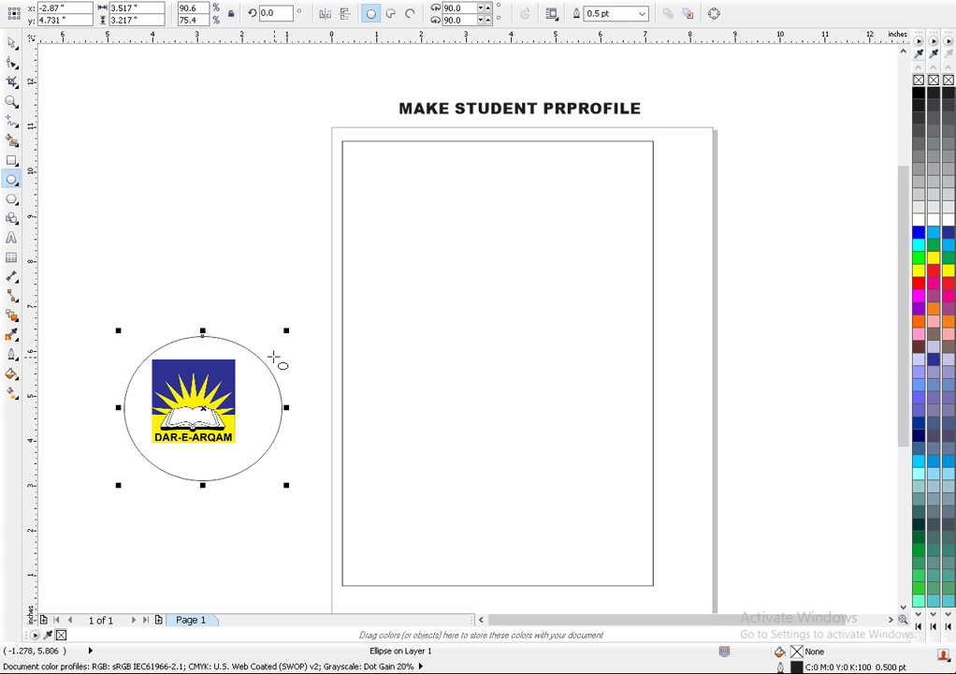
key("Delete")
left_click(11, 43)
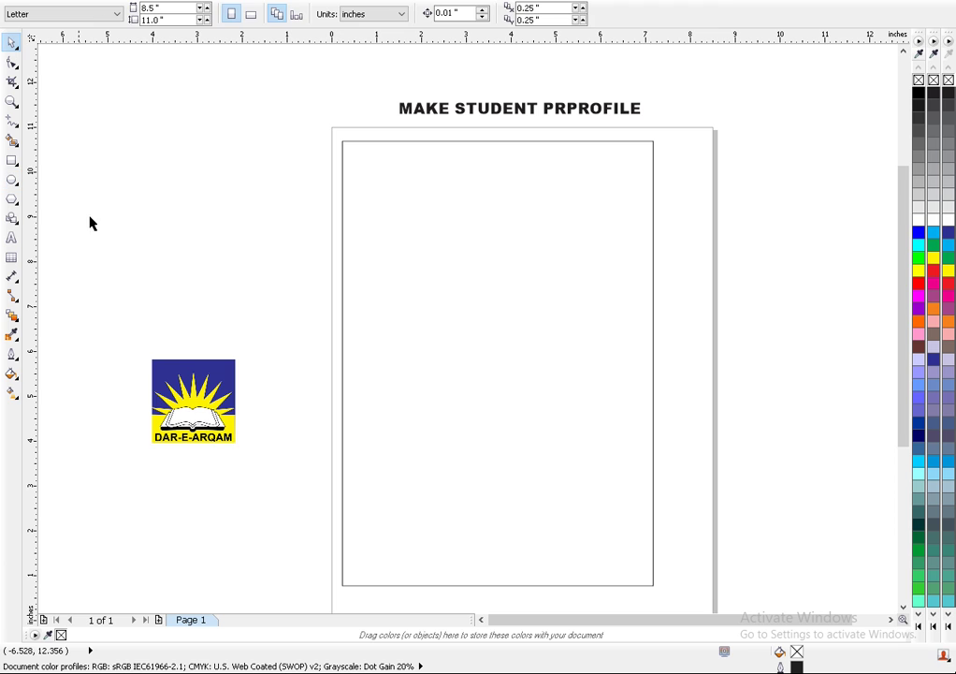
- Move the logo toward the page's top-left and shift the border rectangle to the right
left_click_drag(190, 384, 457, 206)
left_click(398, 179)
key("ctrl+z")
left_click(290, 242)
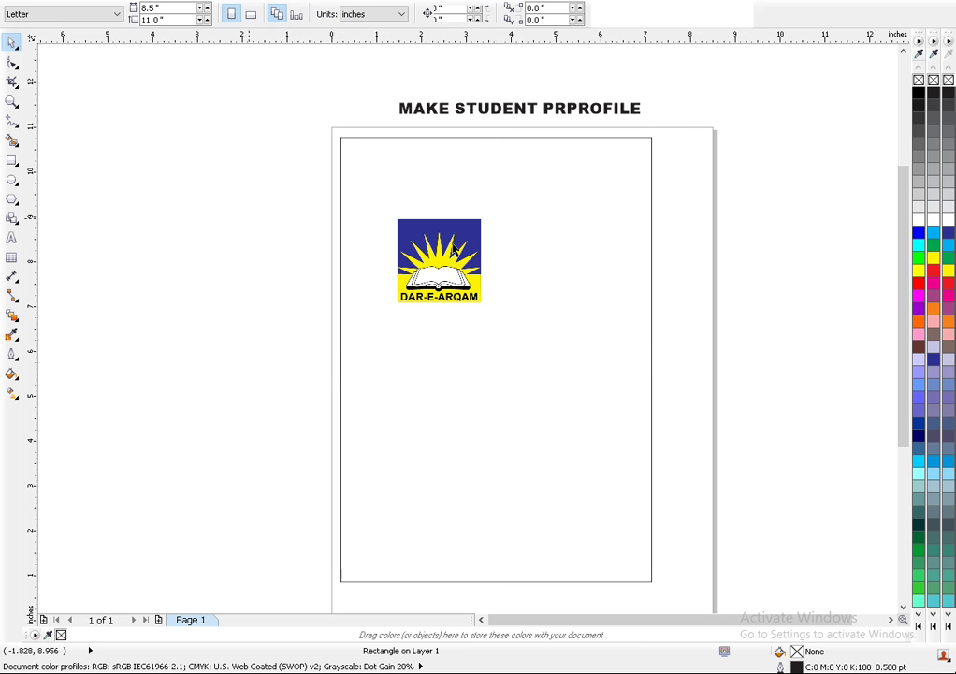
left_click(444, 268)
left_click(394, 291)
left_click_drag(409, 283, 402, 278)
left_click(671, 289)
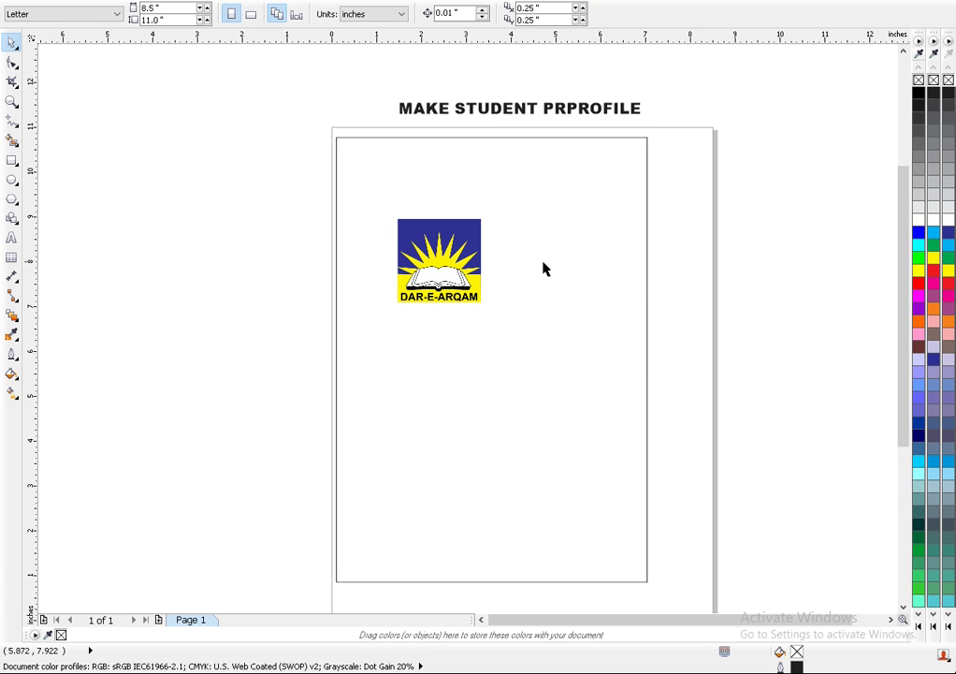
left_click_drag(548, 297, 705, 306)
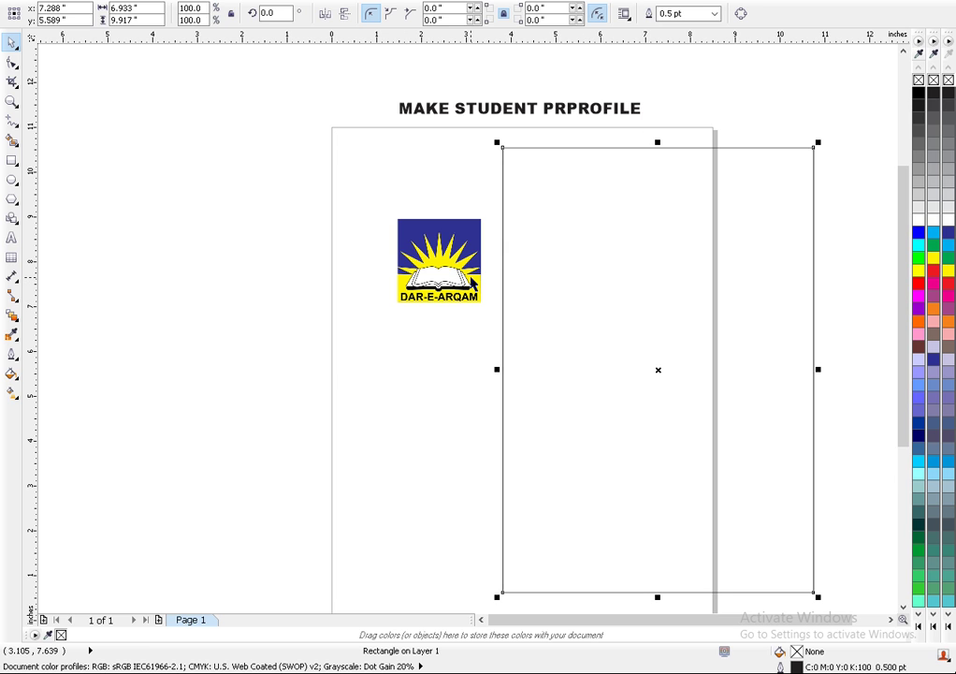
- Bring the logo to the front and place it in the rectangle's top-left corner
left_click(454, 258)
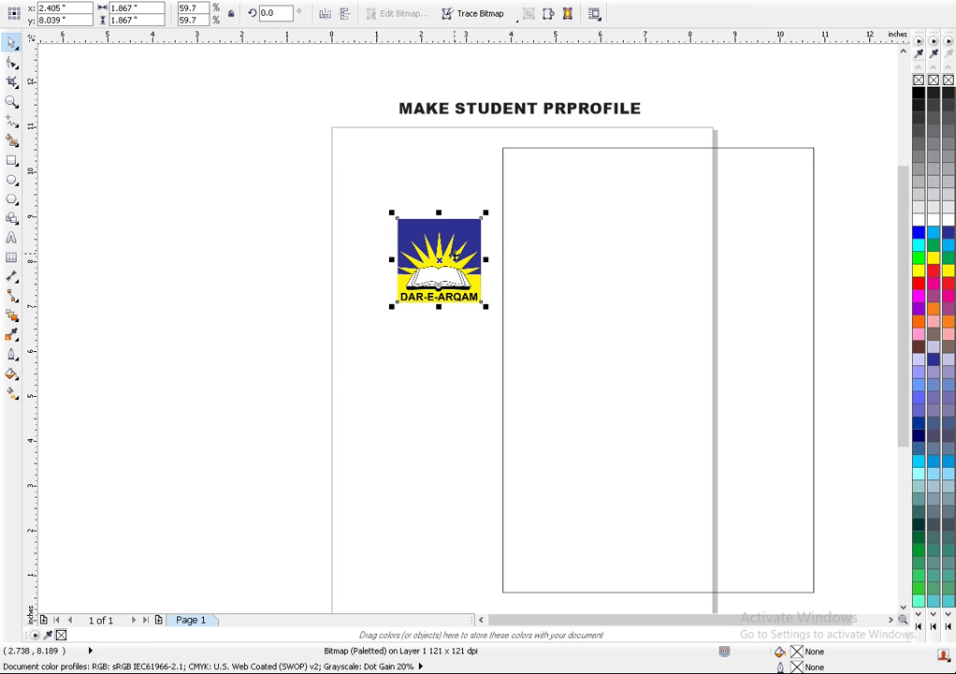
right_click(455, 260)
mouse_move(494, 202)
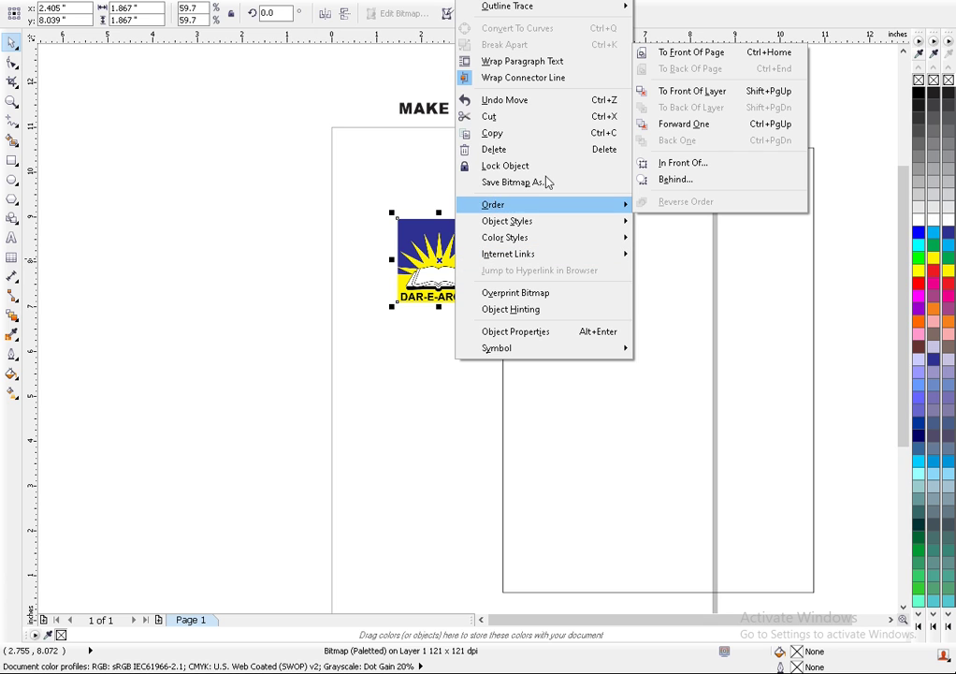
left_click(679, 54)
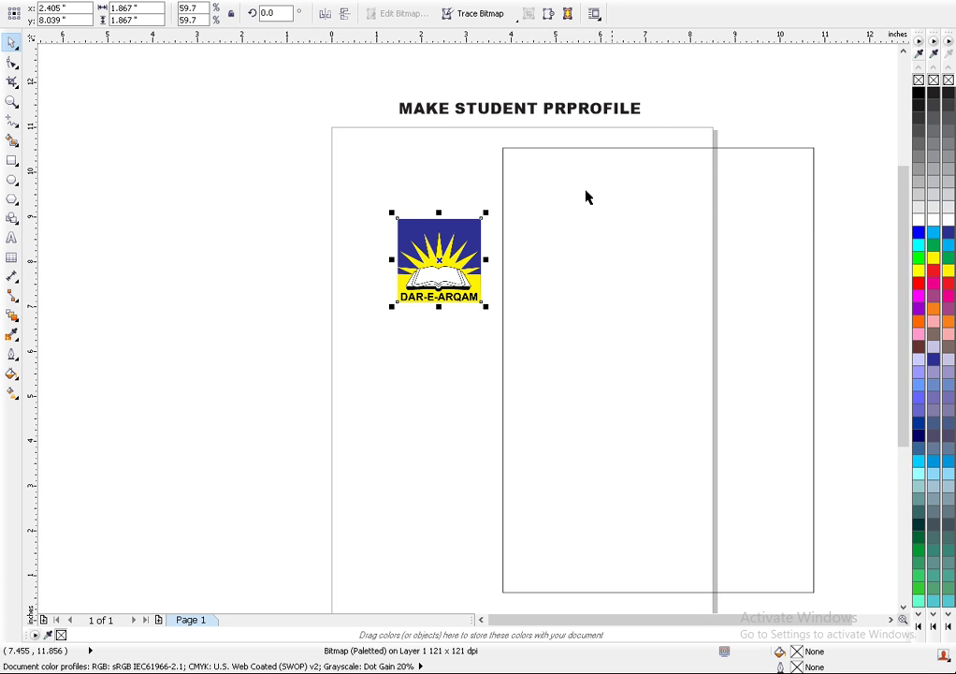
left_click_drag(438, 263, 538, 176)
- Shrink the logo to about 1.1 inches
scroll(540, 176, "up", 2)
scroll(496, 123, "up", 3)
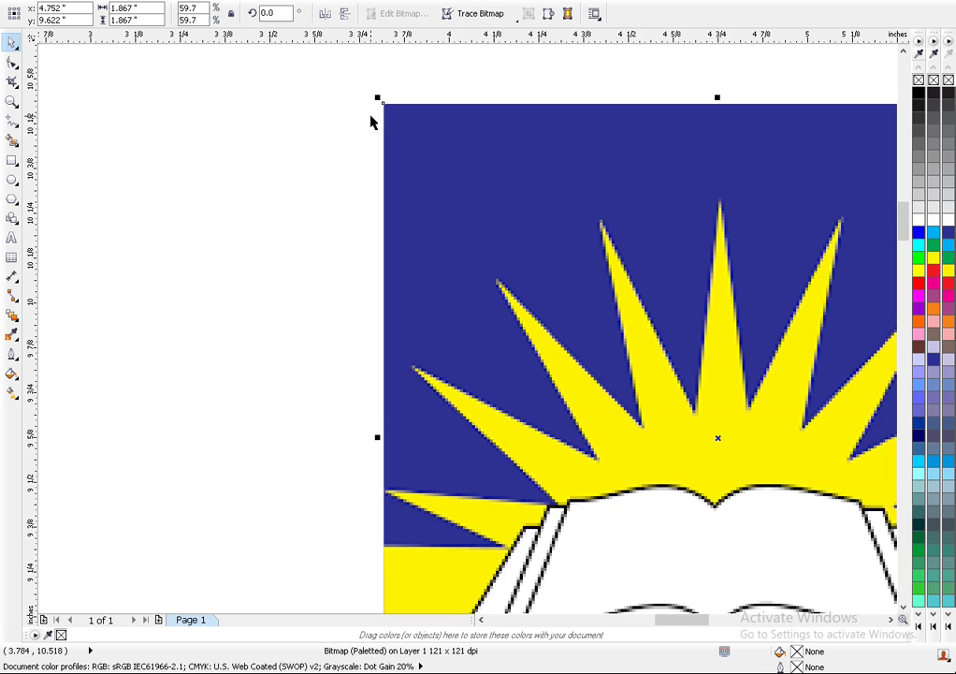
scroll(373, 122, "down", 4)
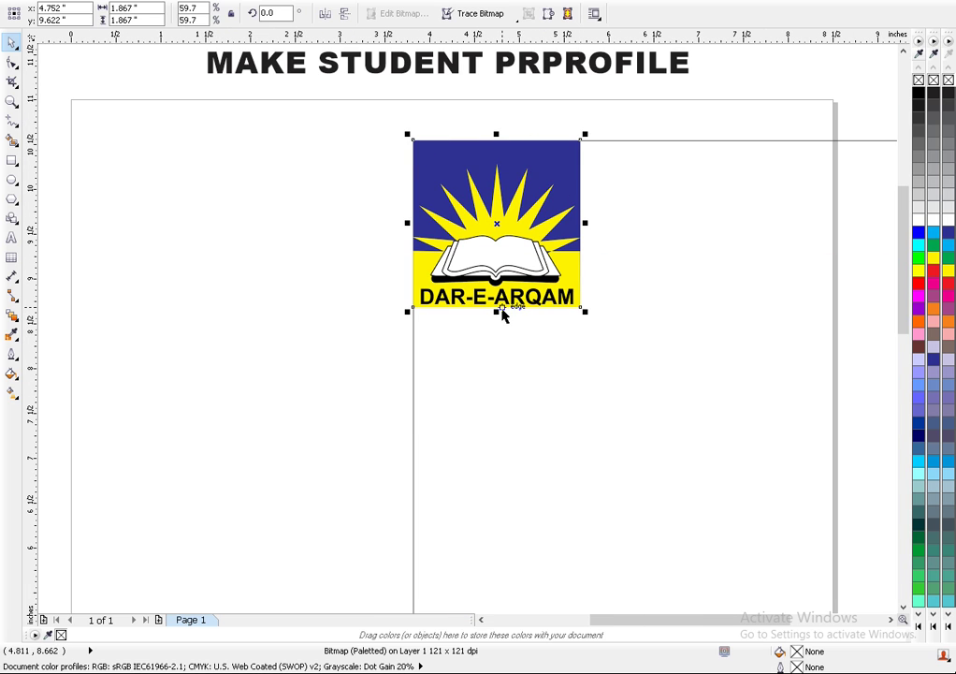
left_click_drag(584, 313, 515, 241)
- Try re-aligning the rectangle with the logo, undoing the last leftward move
scroll(517, 276, "down", 4)
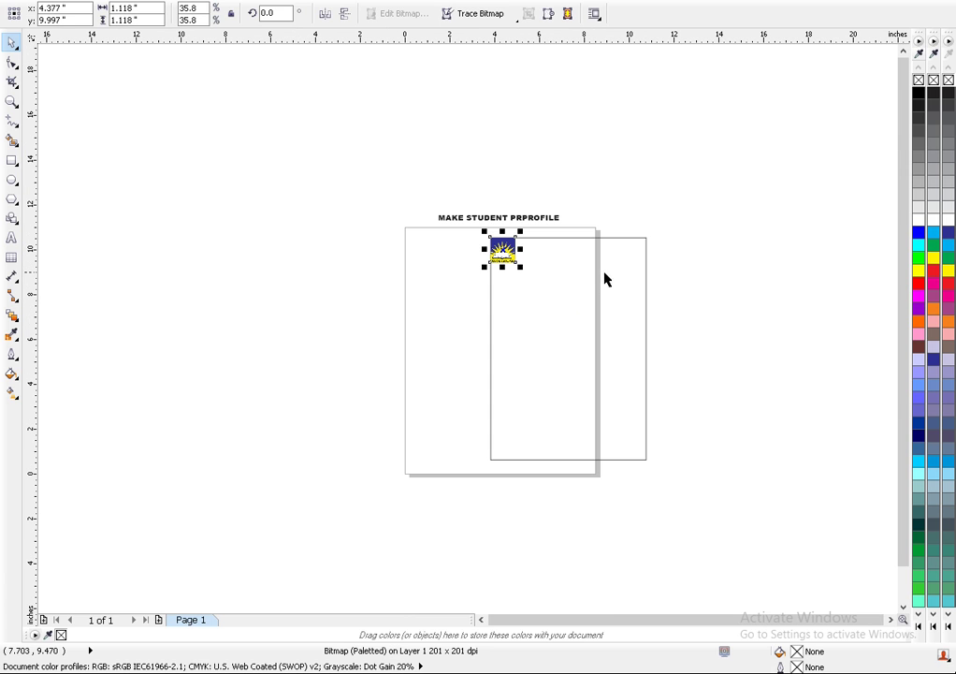
left_click_drag(566, 337, 489, 328)
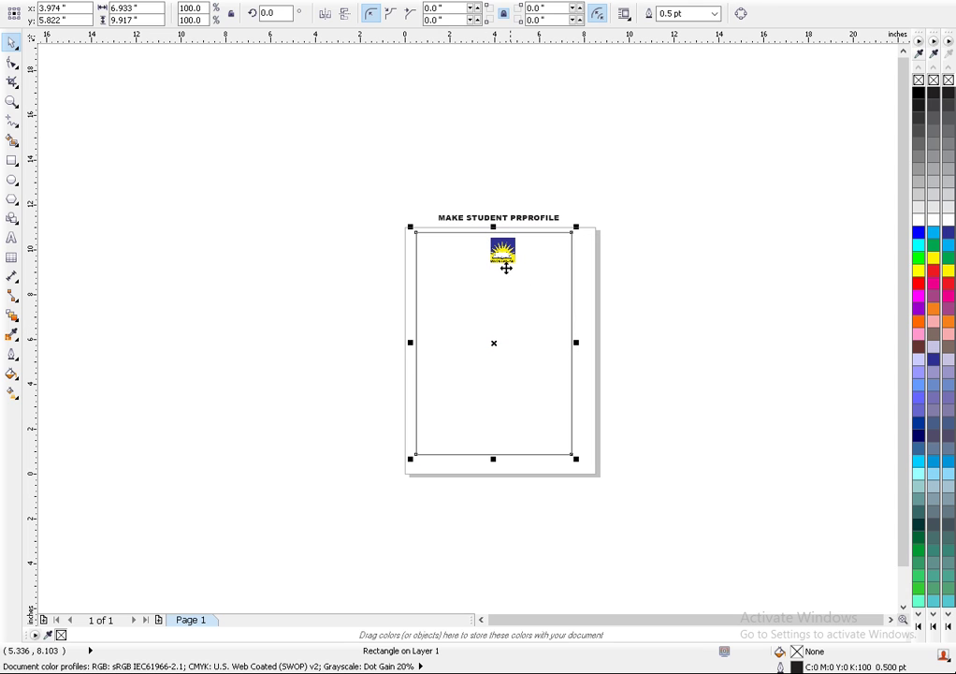
left_click_drag(479, 269, 554, 264)
scroll(485, 278, "up", 2)
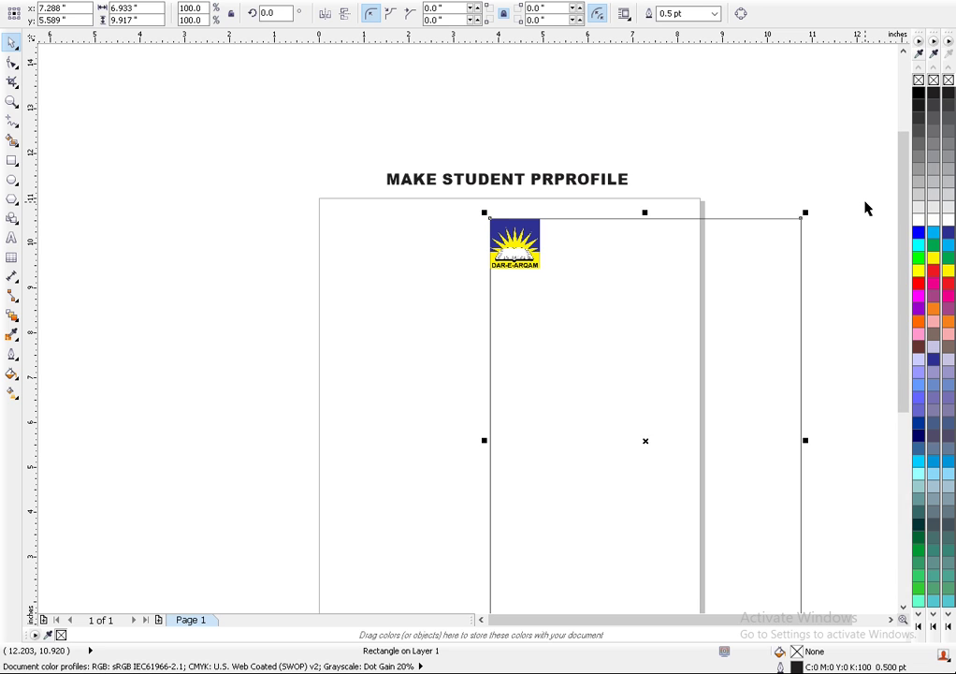
left_click_drag(759, 281, 596, 275)
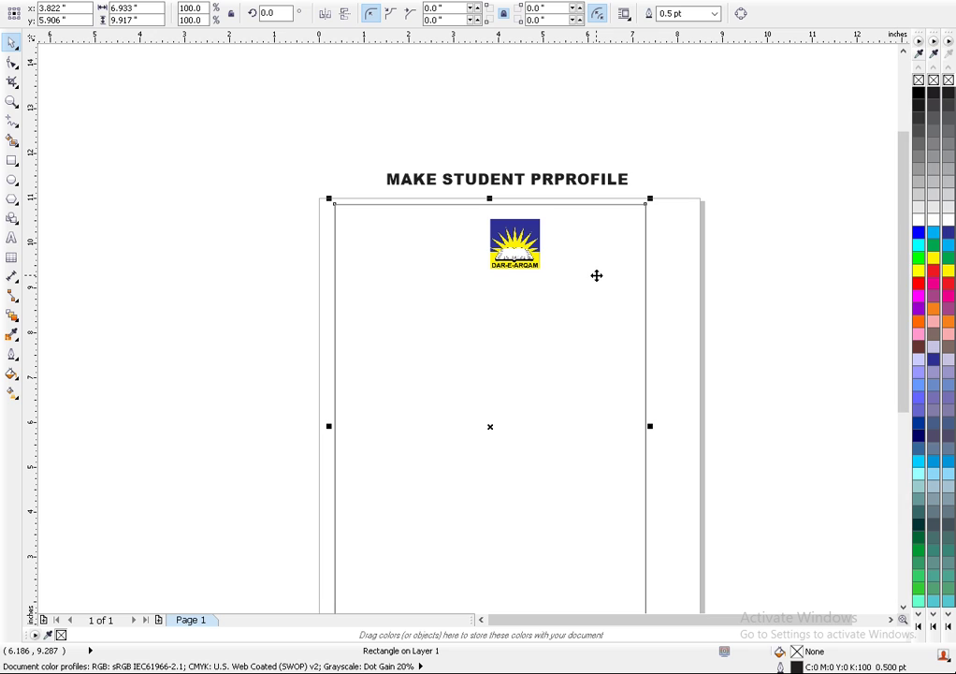
key("ctrl+z")
key("ctrl+z")
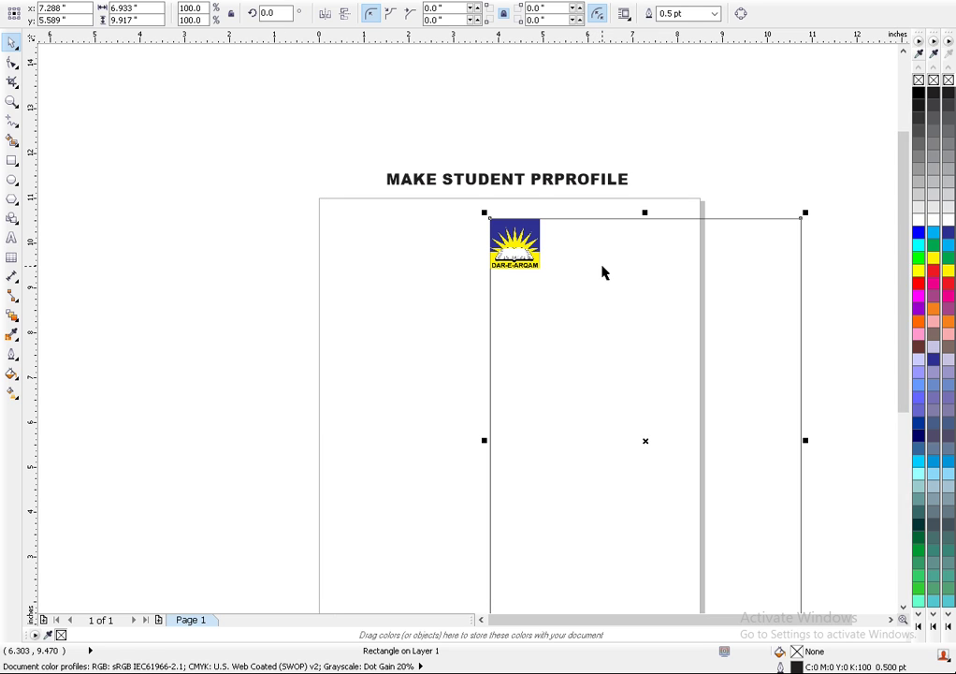
- Marquee-select the rectangle and logo and move them together to the page's top-left
left_click_drag(845, 175, 494, 533)
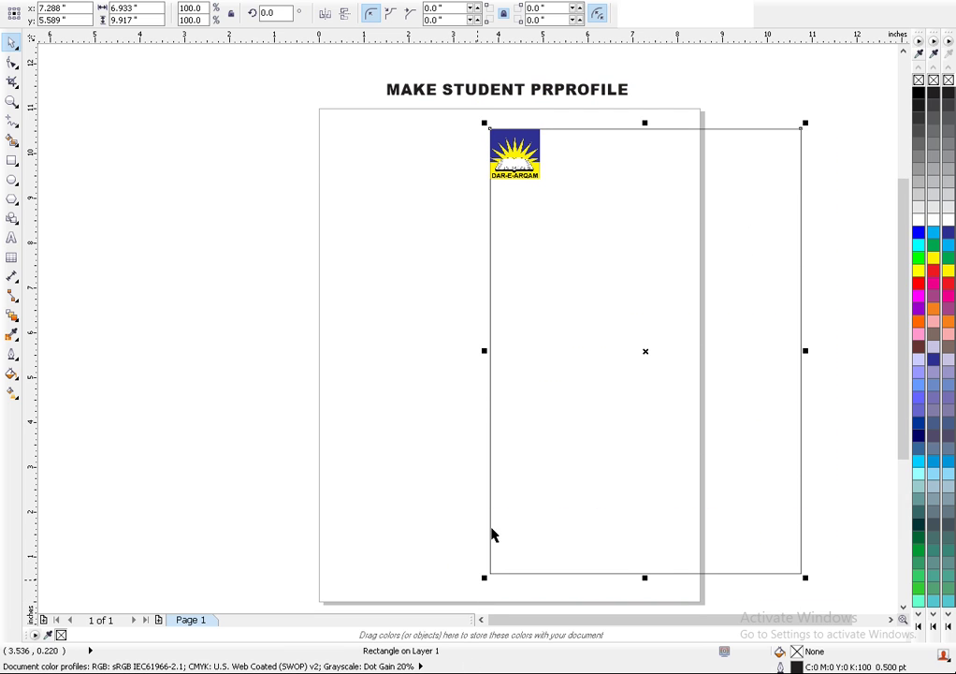
left_click_drag(646, 352, 479, 335)
left_click(280, 184)
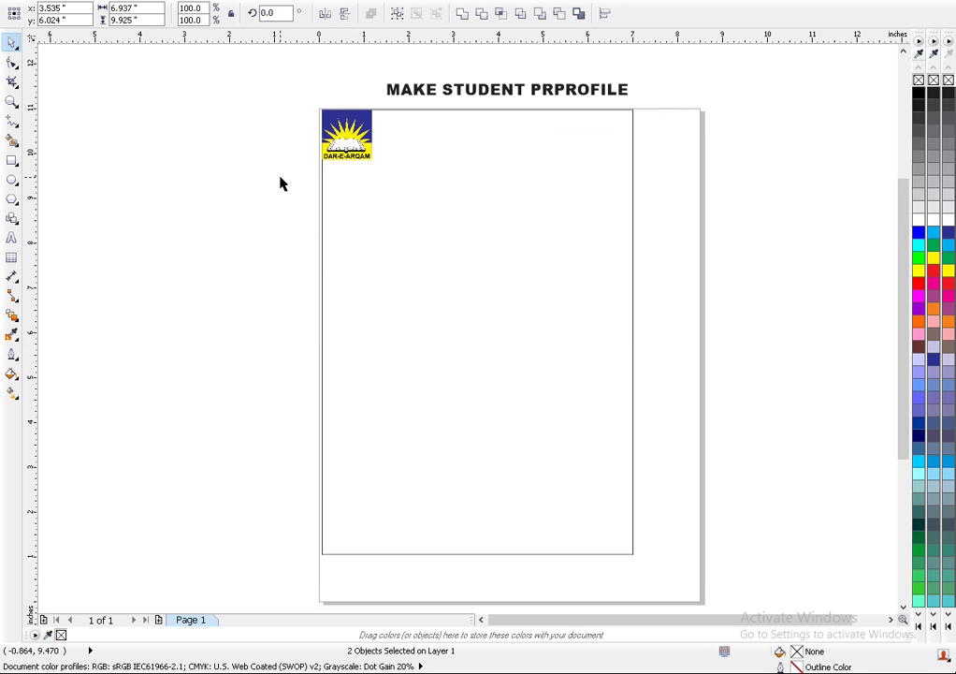
scroll(348, 140, "up", 2)
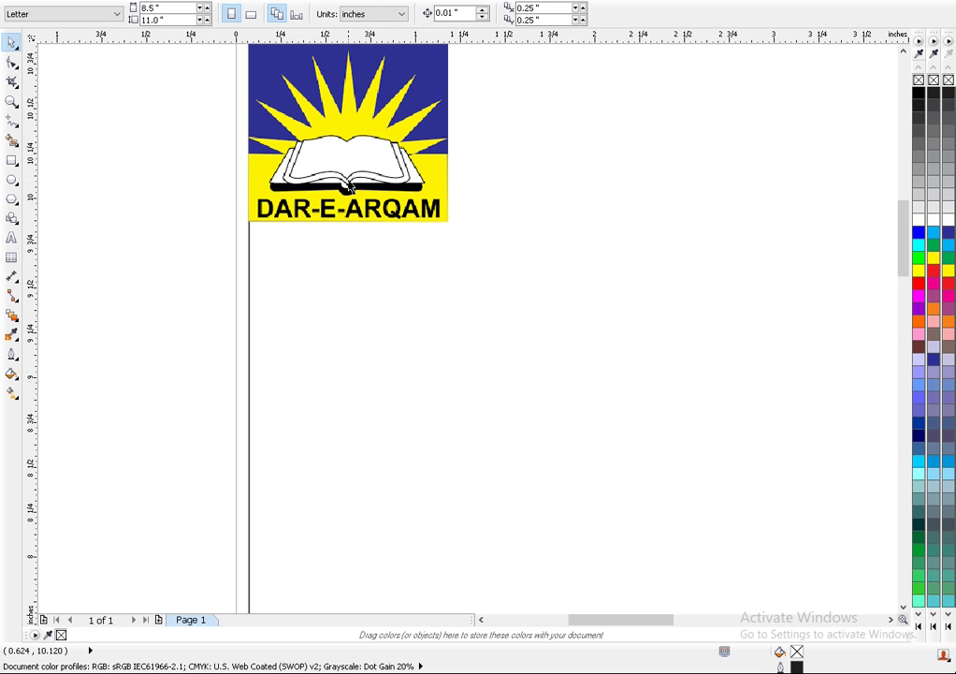
scroll(346, 182, "down", 1)
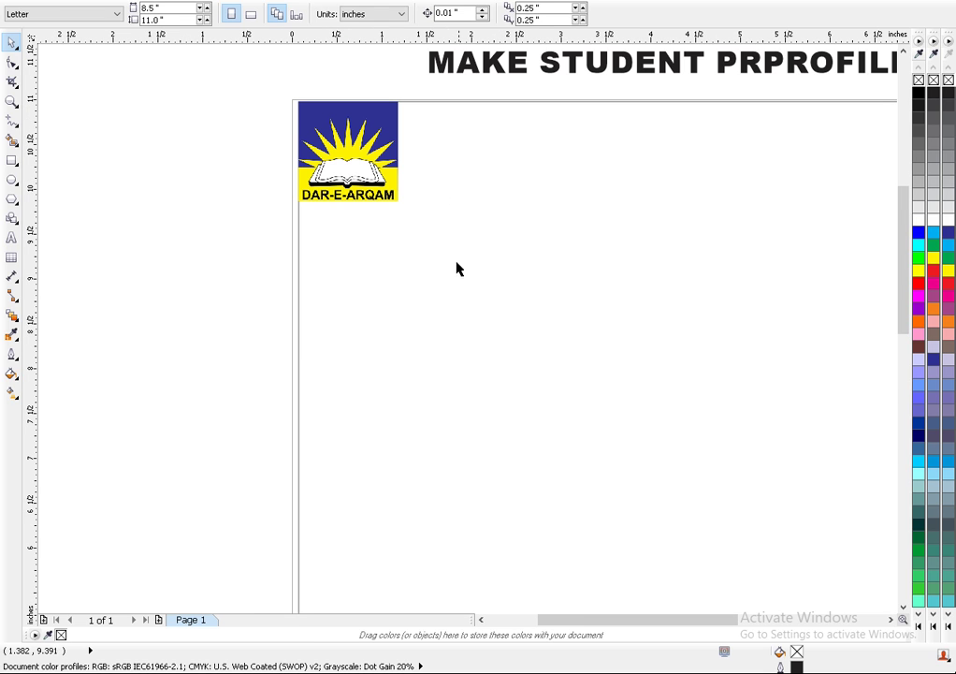
- Start a mid-page text block with the NAME line followed by the student's name
left_click(12, 238)
left_click(473, 337)
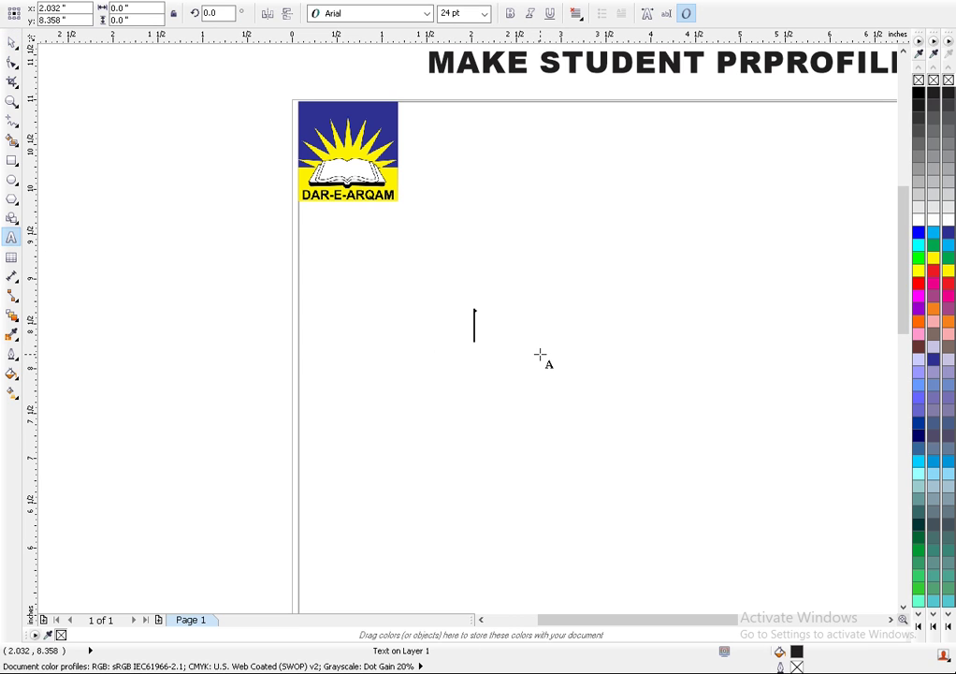
type("NA")
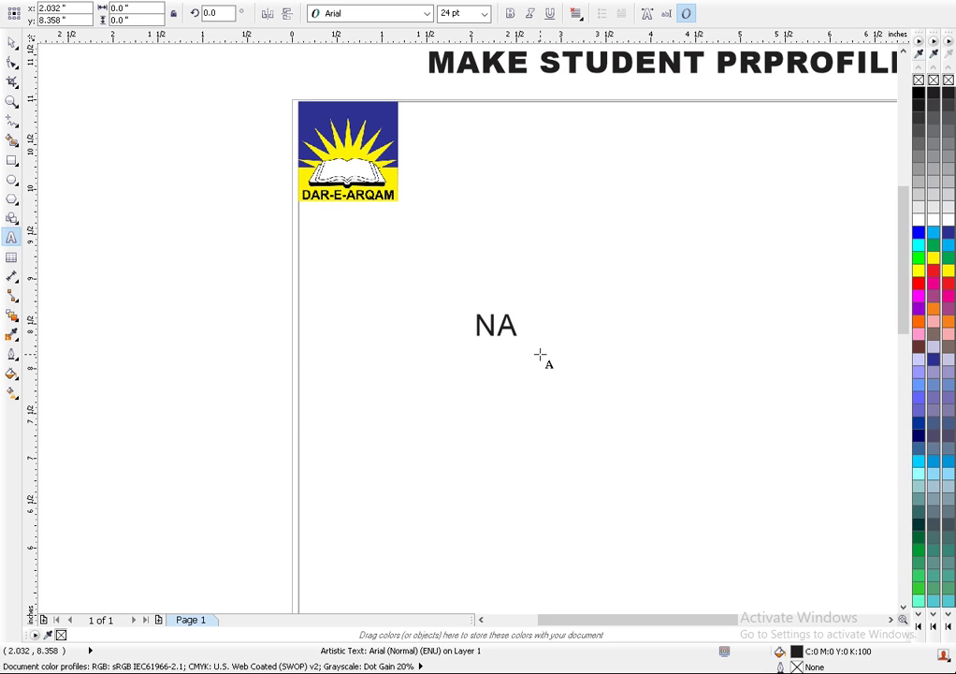
type("MWE")
key("BackSpace")
key("BackSpace")
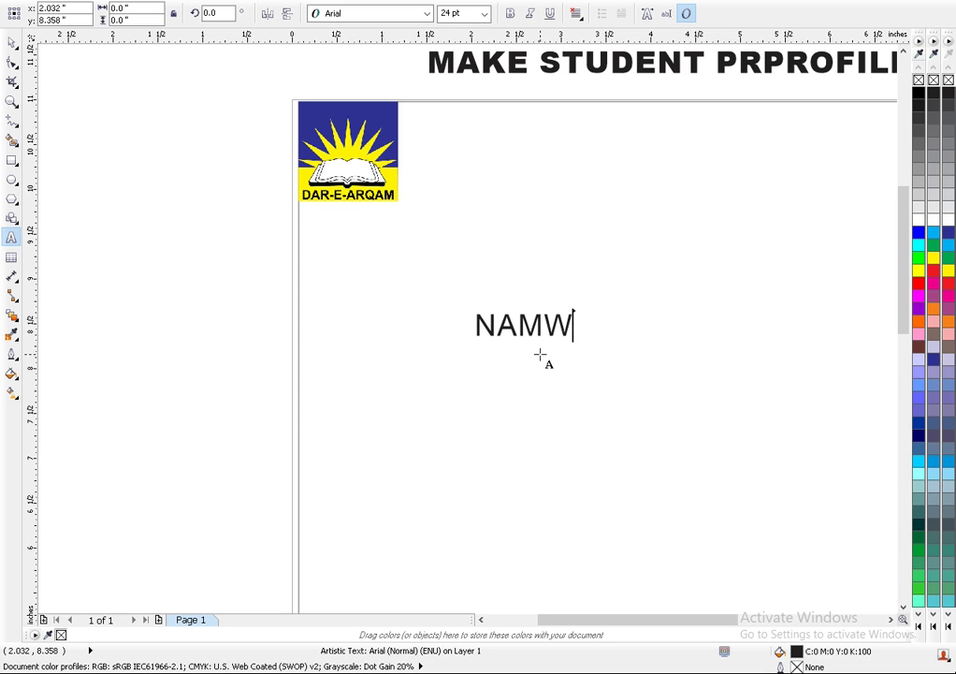
type("E:")
type("M ")
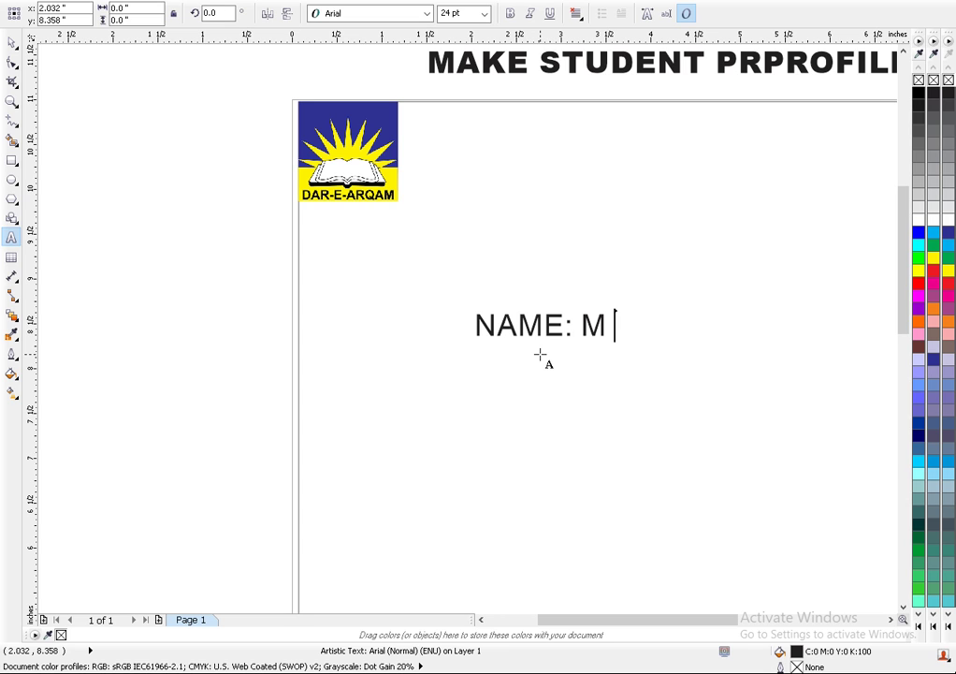
type("HASSAN")
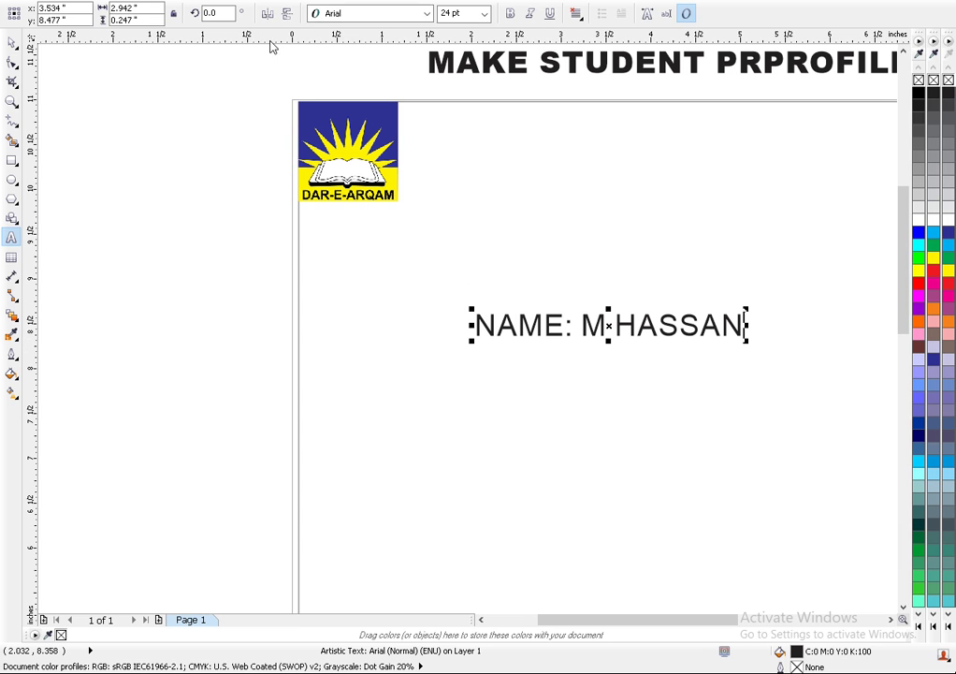
- Add the lines CLASS:6 and SCHOOL:DAR-E-ARQAM below, then finish editing the text
left_click(465, 356)
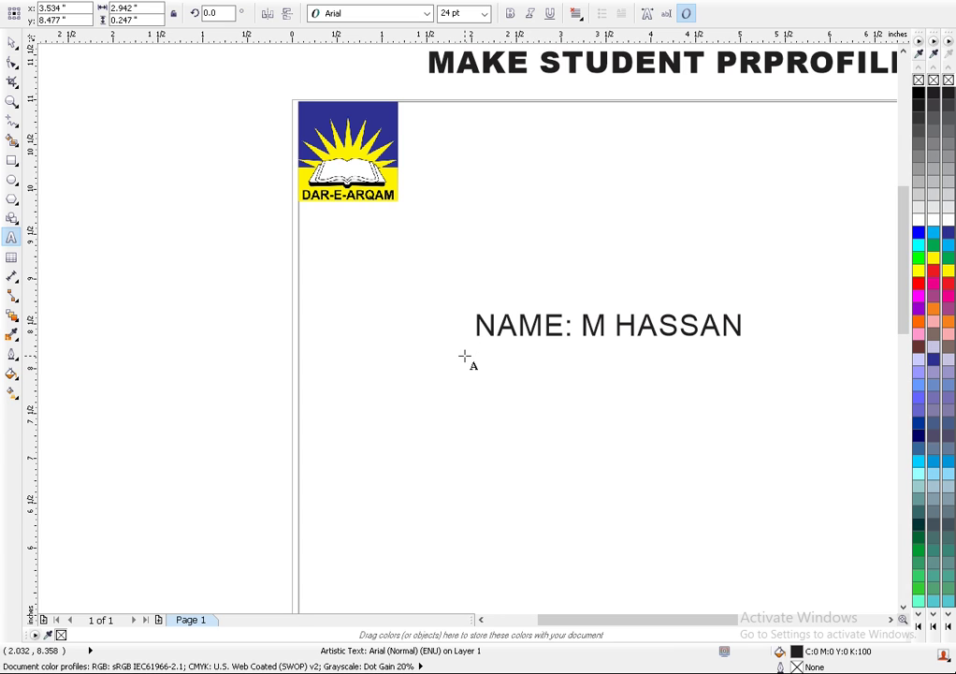
type("CLASS")
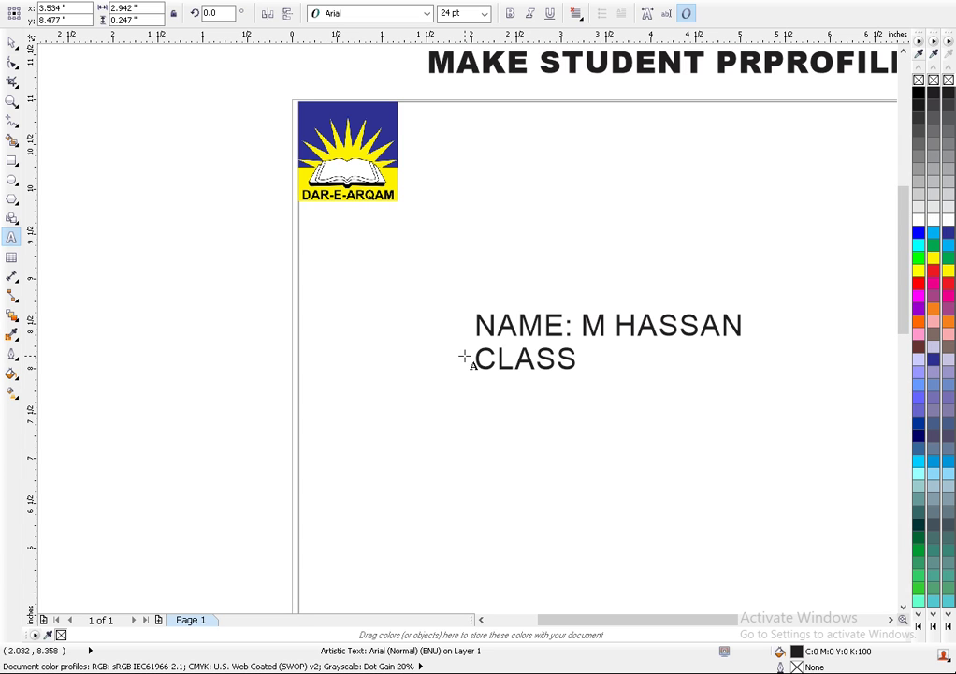
type(":6")
key("Return")
type("S")
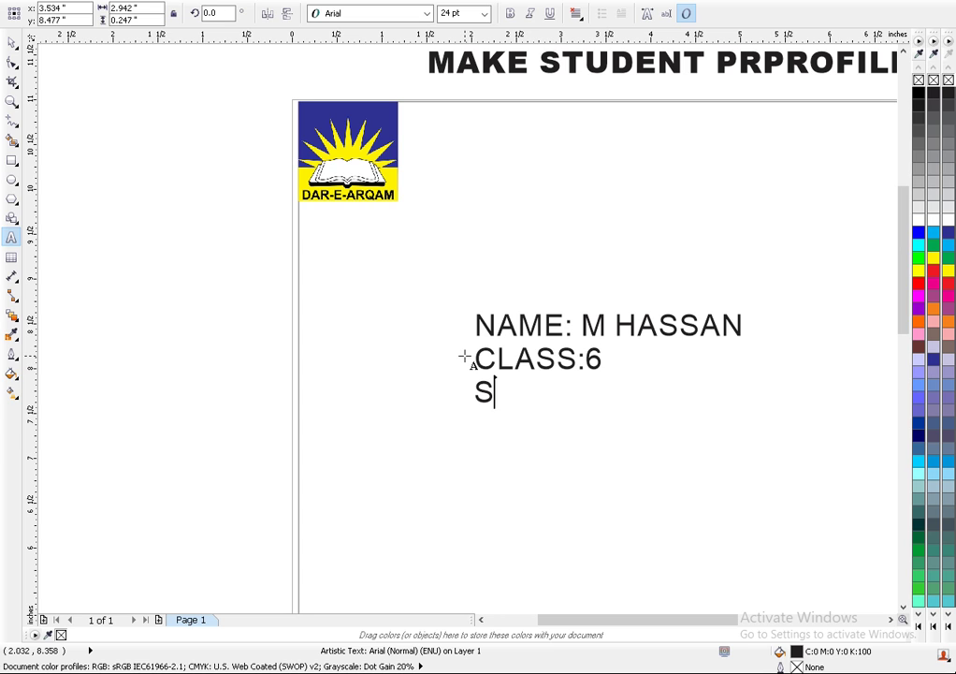
type("CHOOL")
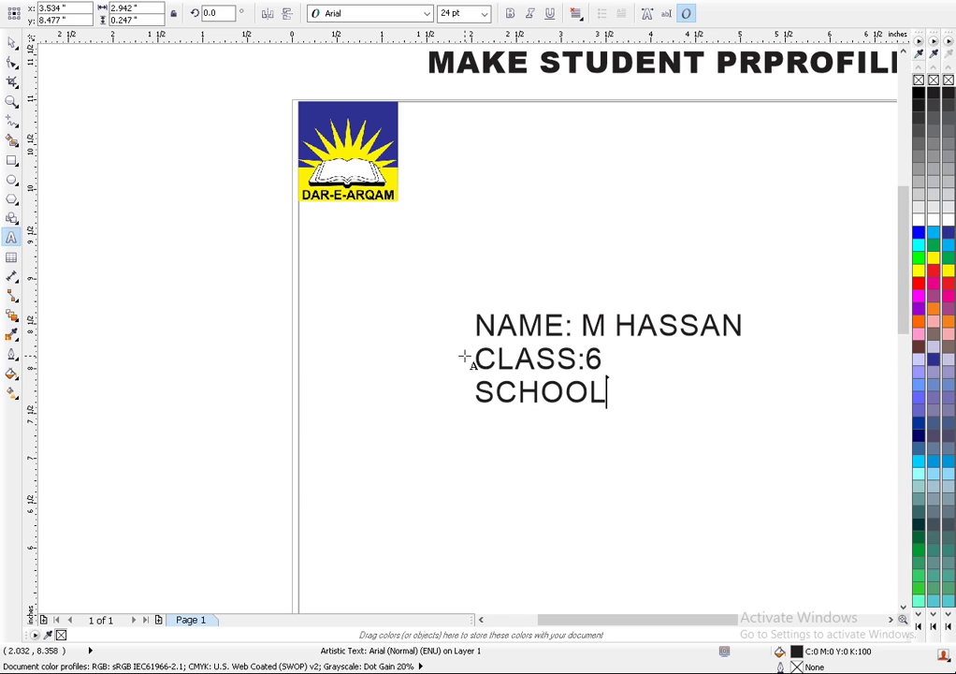
type(":DARE")
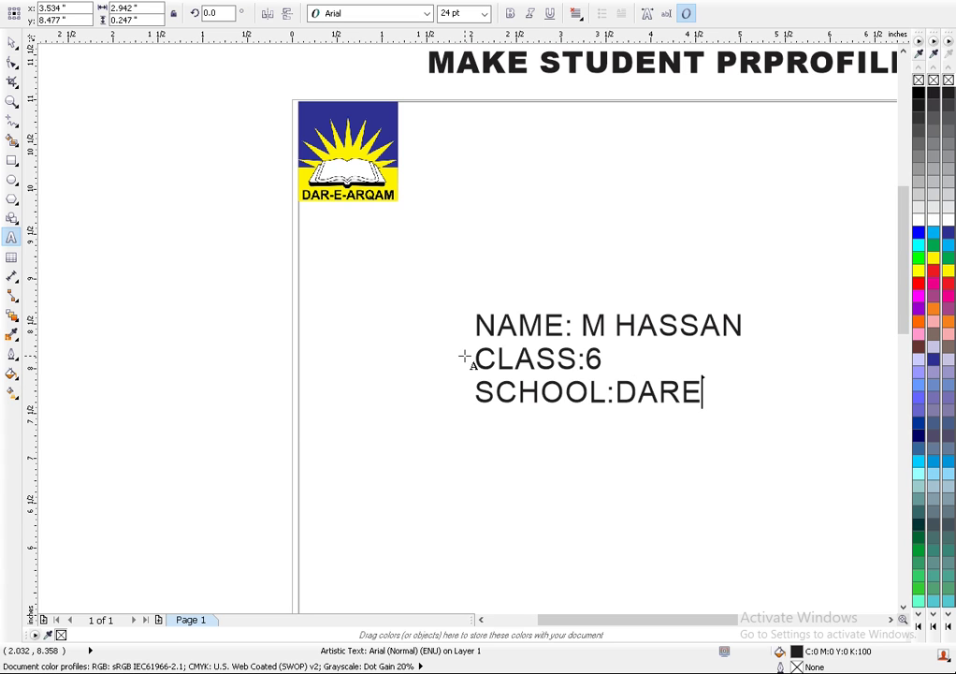
key("BackSpace")
type("_")
key("BackSpace")
type("-")
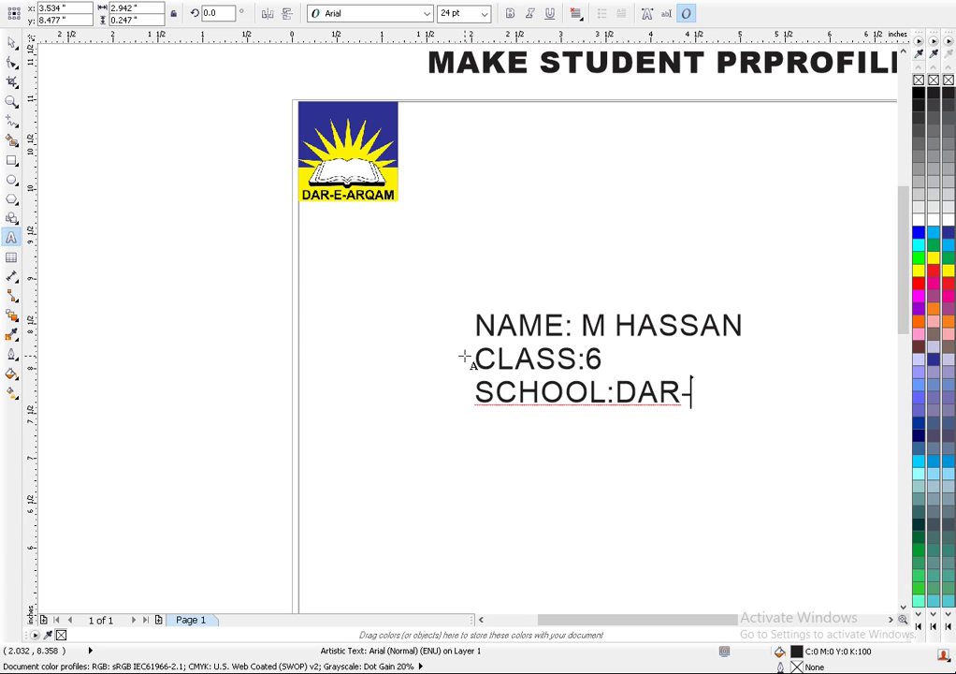
type("E-ARQAM")
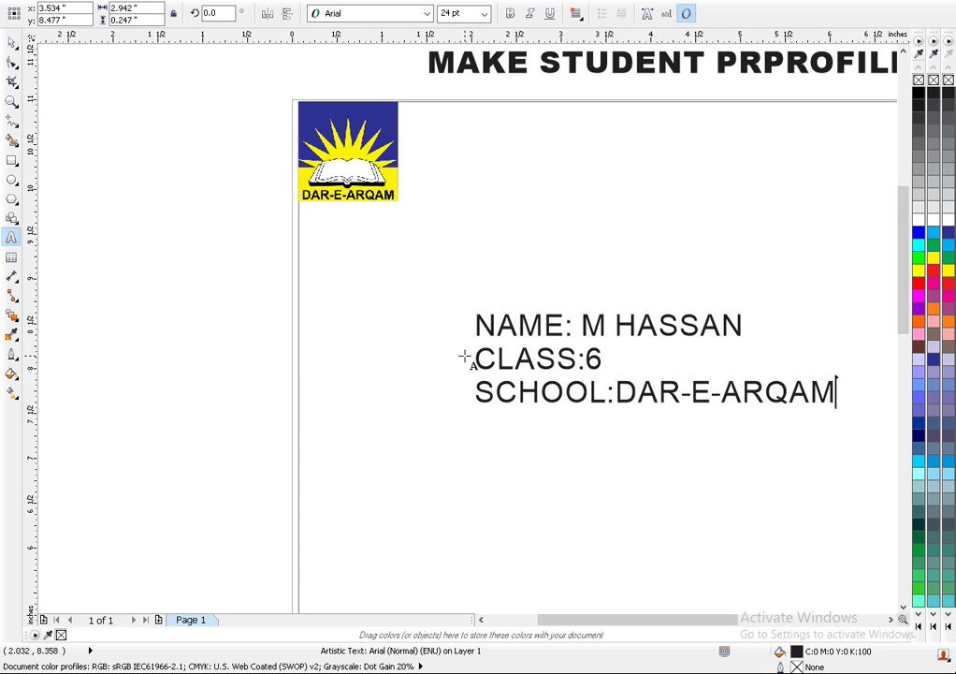
key("Escape")
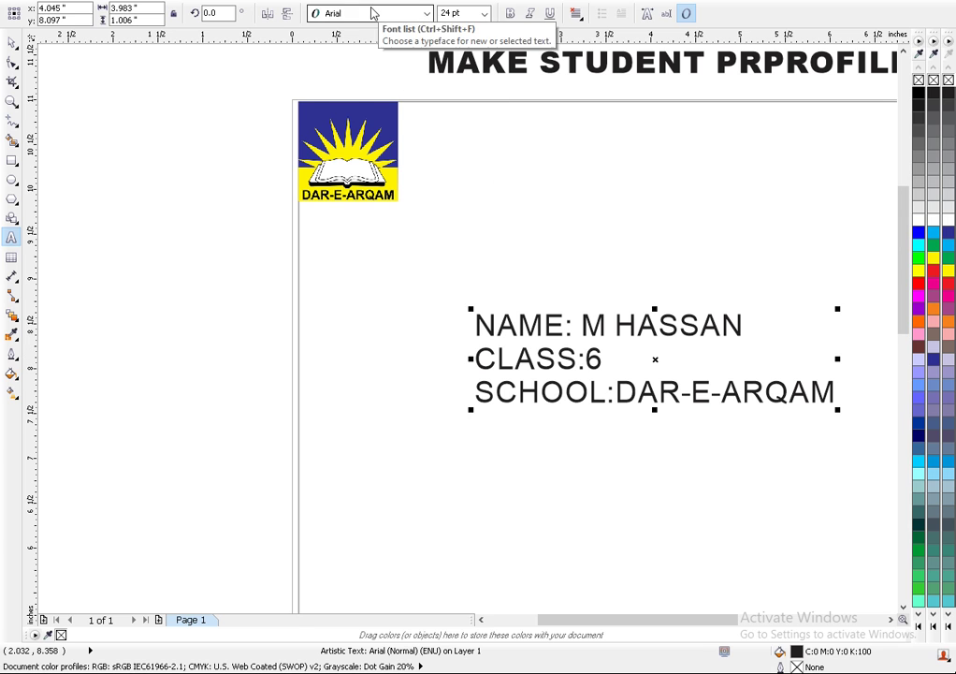
left_click(373, 13)
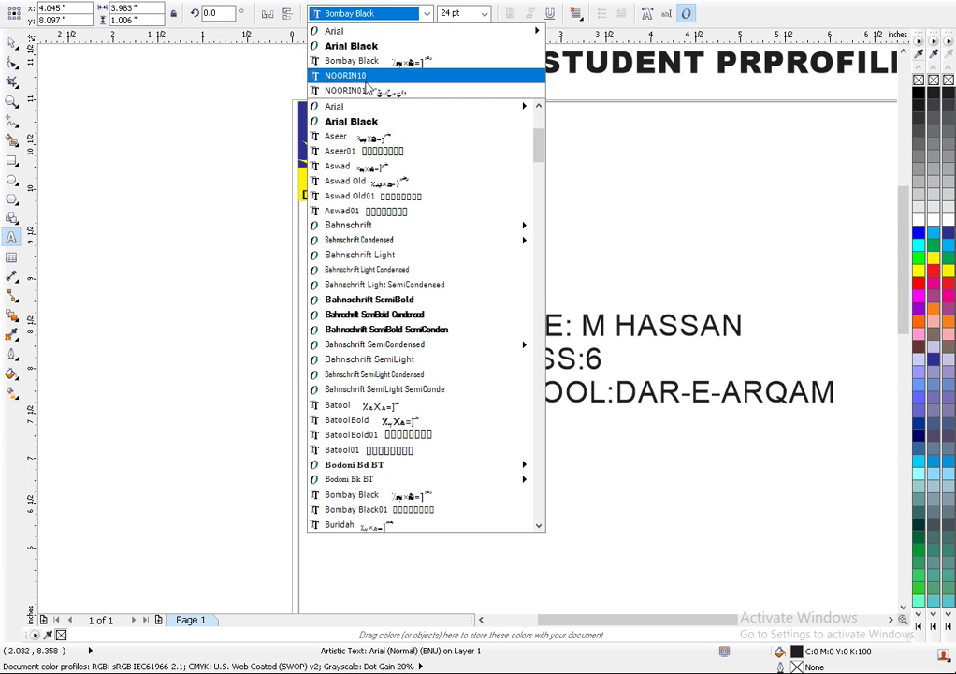
- Apply Bahnschrift SemiBold Condensed to the details text and drag it up-left beneath the logo
key("Escape")
mouse_move(258, 172)
left_mouse_down()
mouse_move(535, 241)
mouse_move(497, 270)
mouse_move(502, 279)
mouse_move(437, 231)
mouse_move(285, 171)
mouse_move(260, 171)
left_mouse_up()
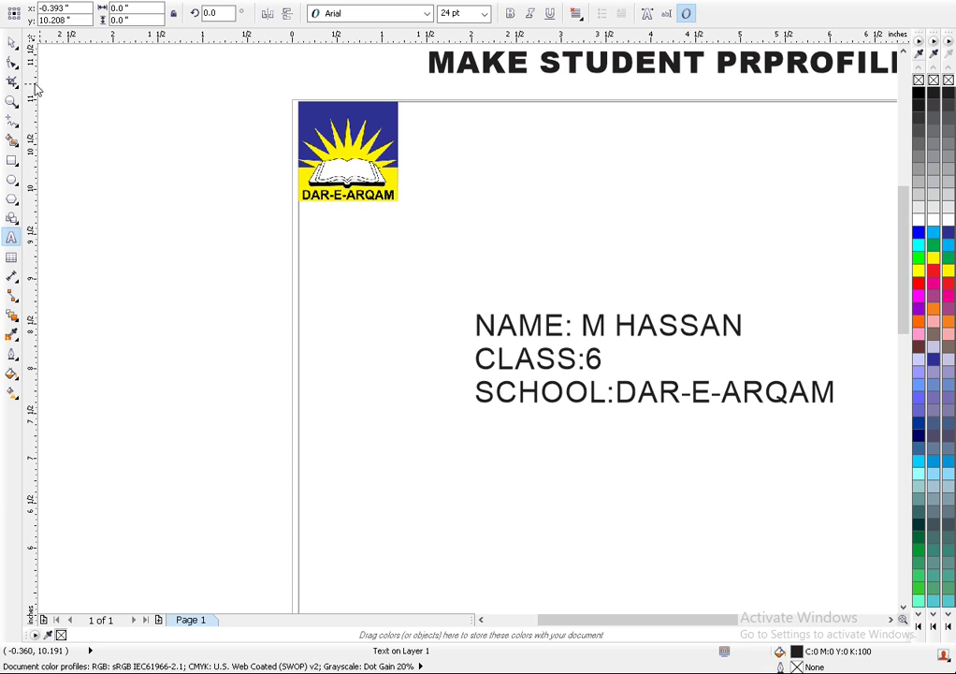
left_click(12, 42)
left_click(738, 328)
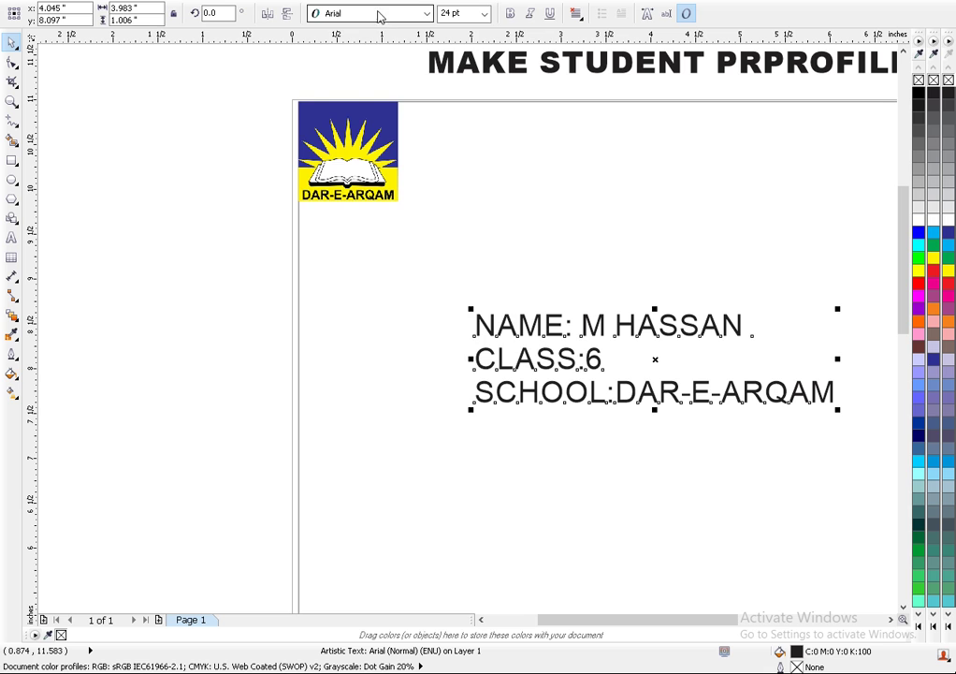
left_click(380, 14)
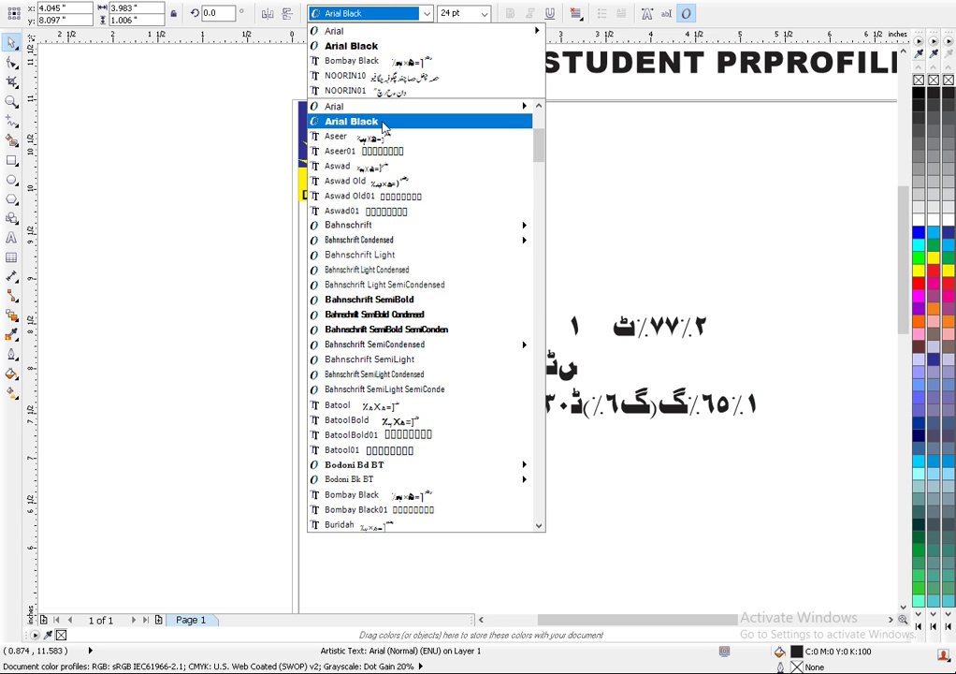
left_click(374, 318)
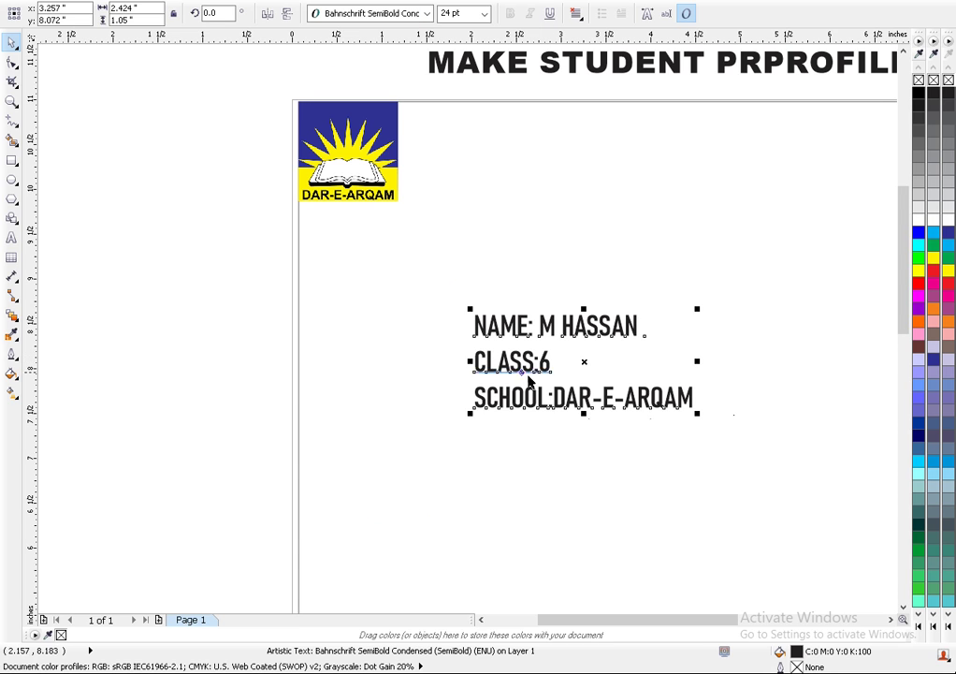
left_click_drag(584, 362, 418, 292)
- Nudge the student details text slightly into place
double_click(418, 292)
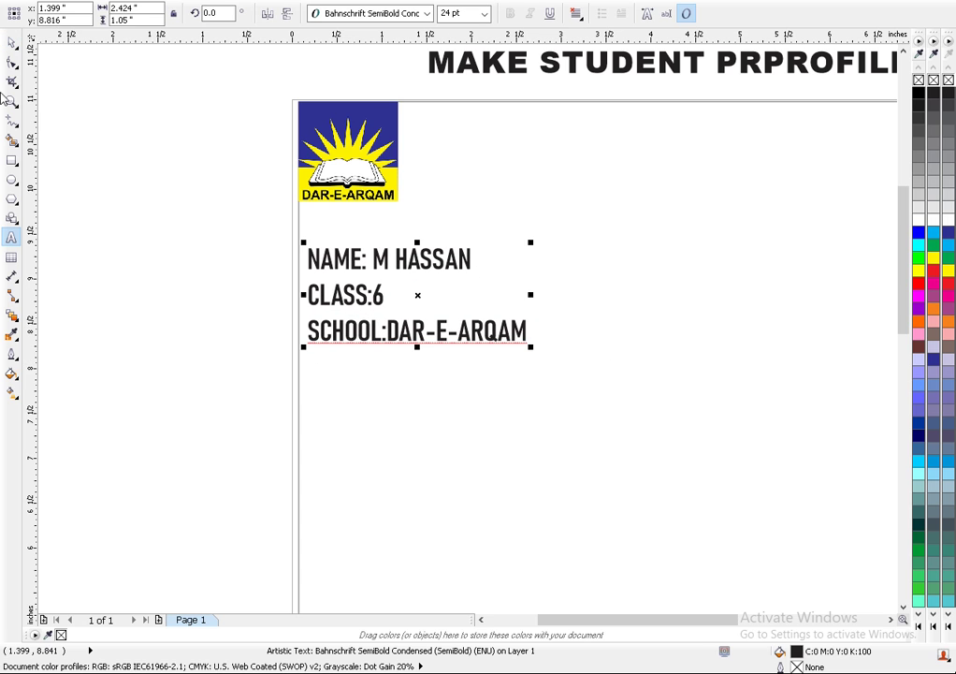
left_click(14, 44)
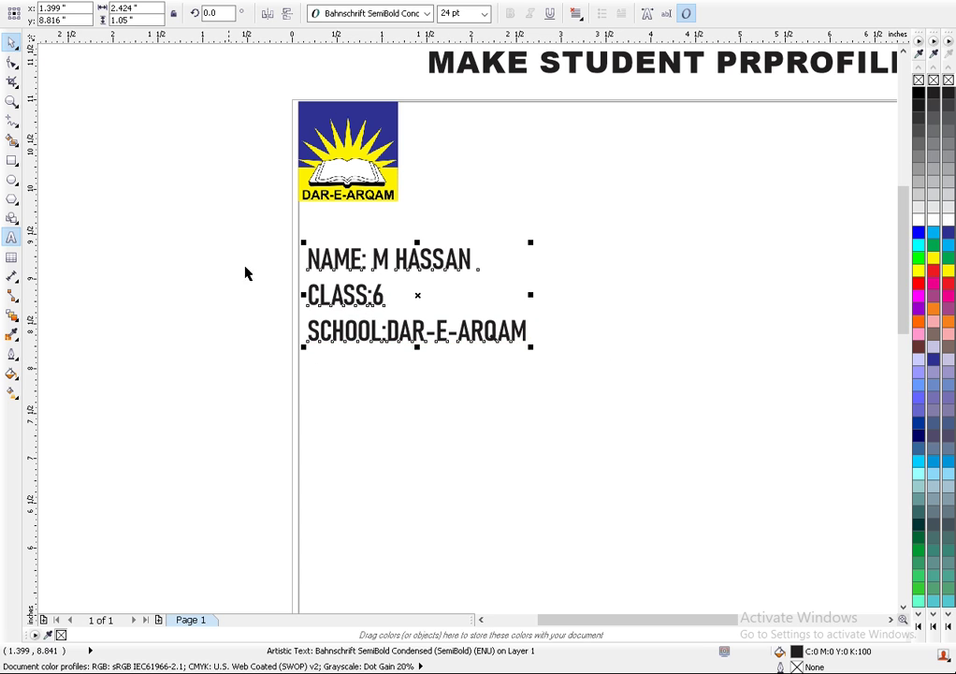
left_click(397, 296)
left_click_drag(388, 301, 386, 306)
- Shorten the border rectangle from the bottom and narrow it to 4.563 × 6.079 inches
scroll(407, 311, "down", 5)
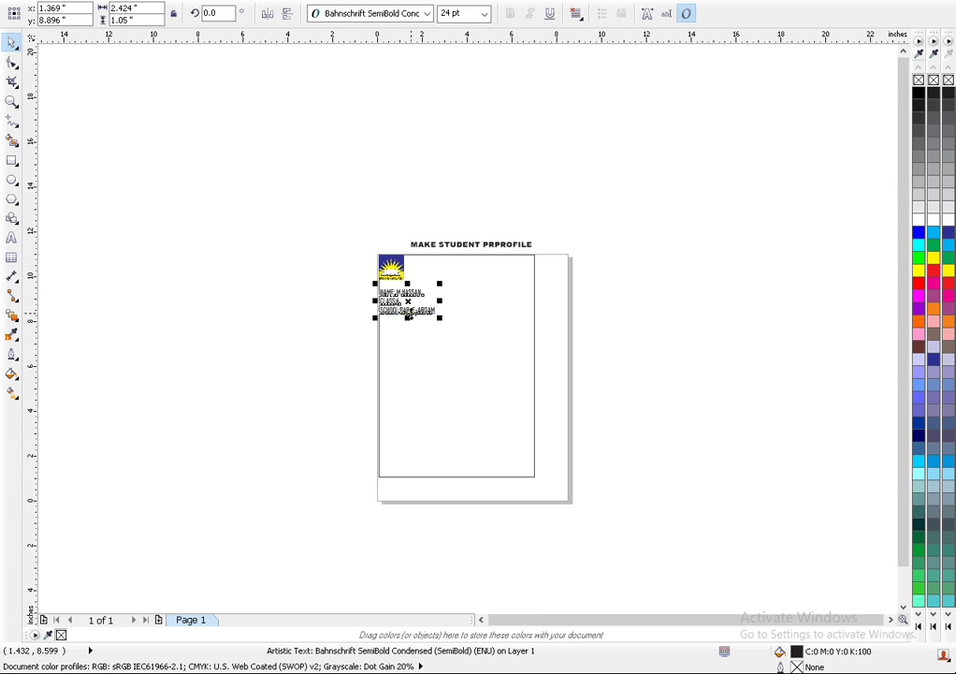
scroll(396, 305, "up", 2)
scroll(518, 520, "down", 1)
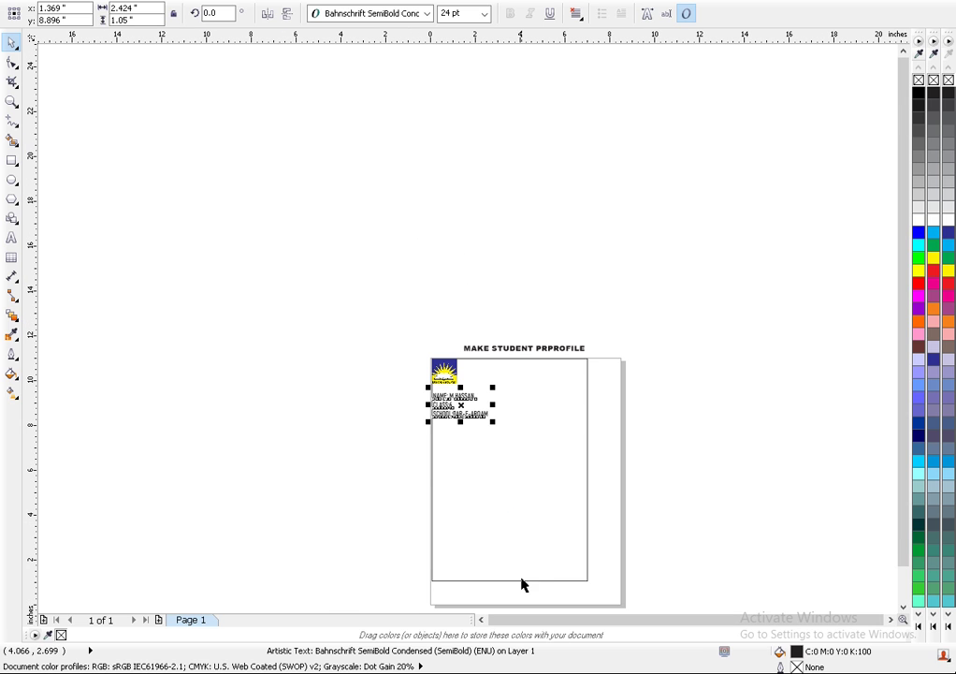
left_click(521, 577)
left_click_drag(509, 582, 502, 497)
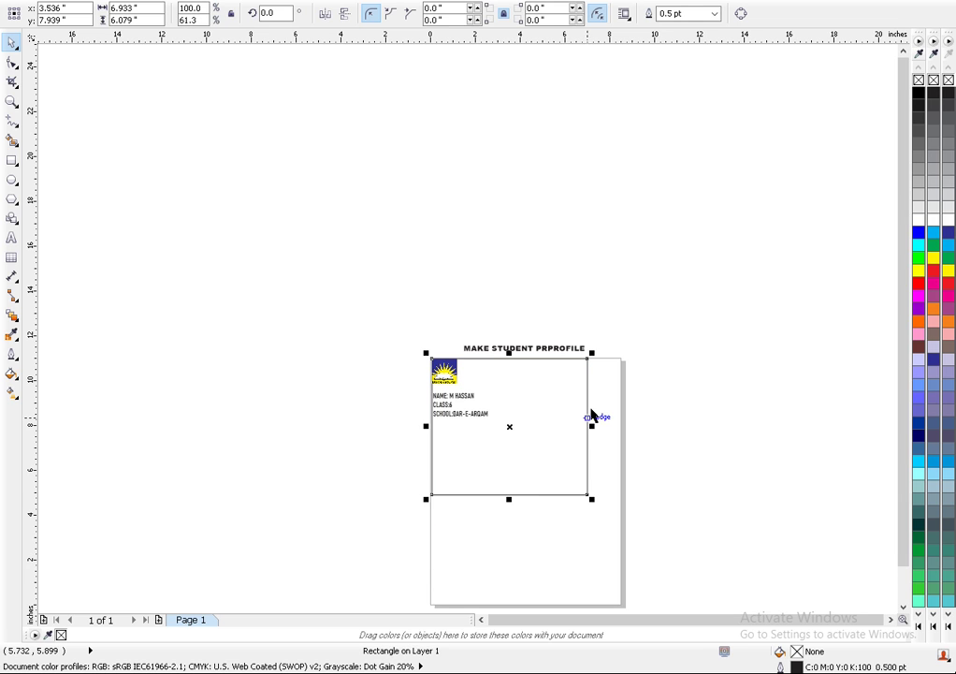
left_click_drag(591, 426, 539, 428)
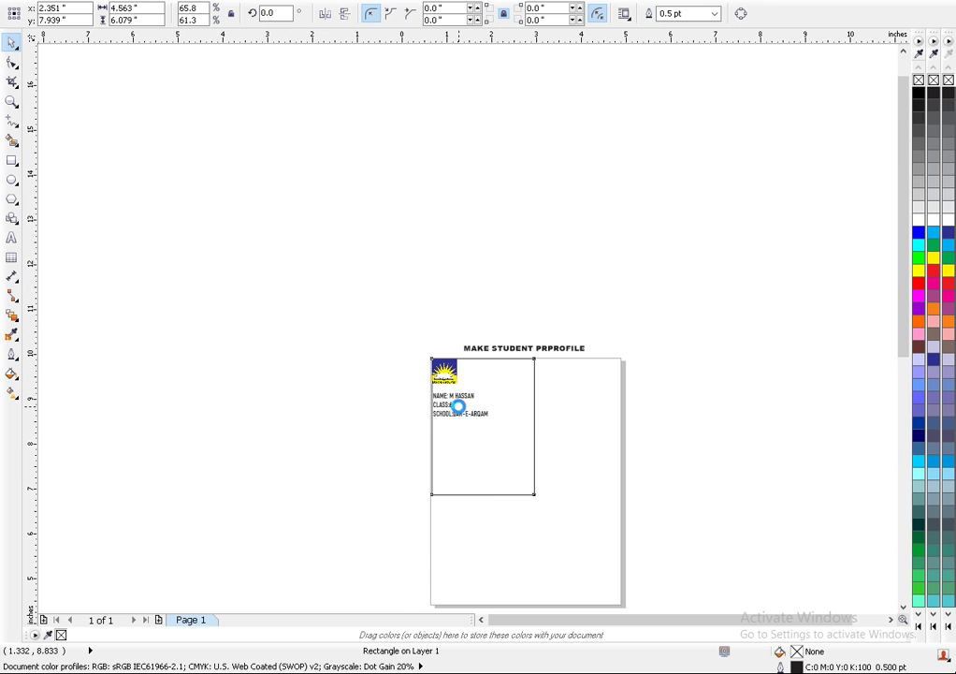
scroll(458, 404, "up", 2)
scroll(446, 465, "up", 2)
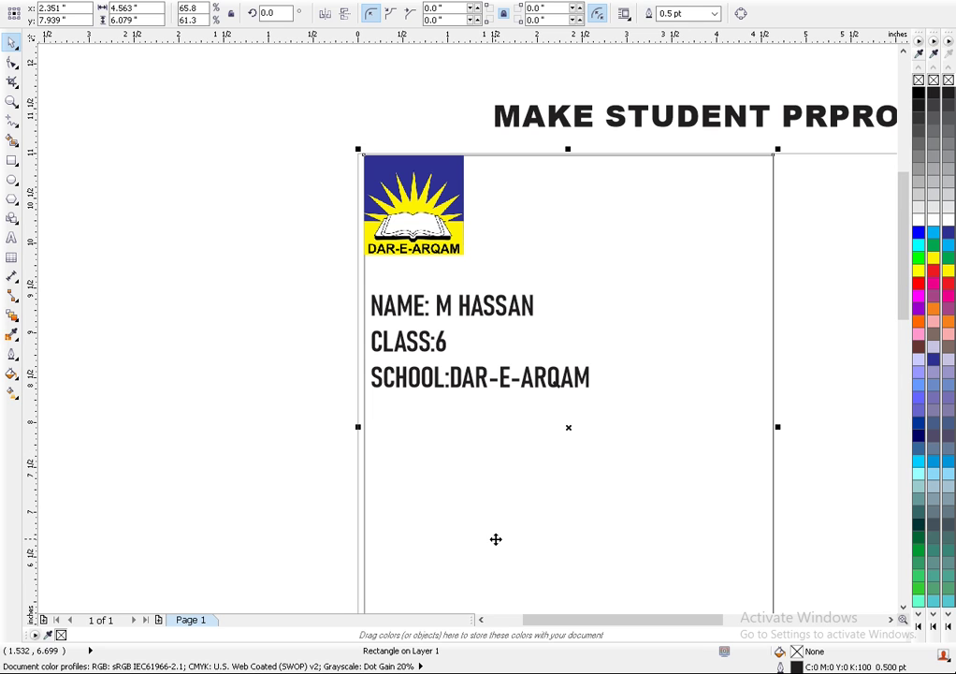
- Colour the NAME, CLASS and SCHOOL text red
left_click(485, 315)
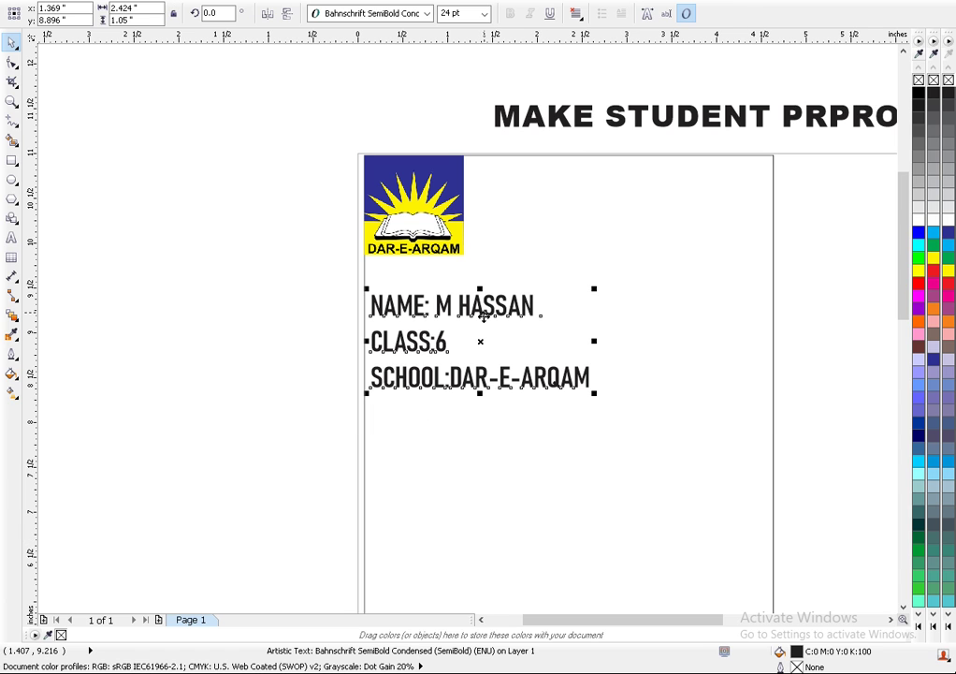
left_click(933, 246)
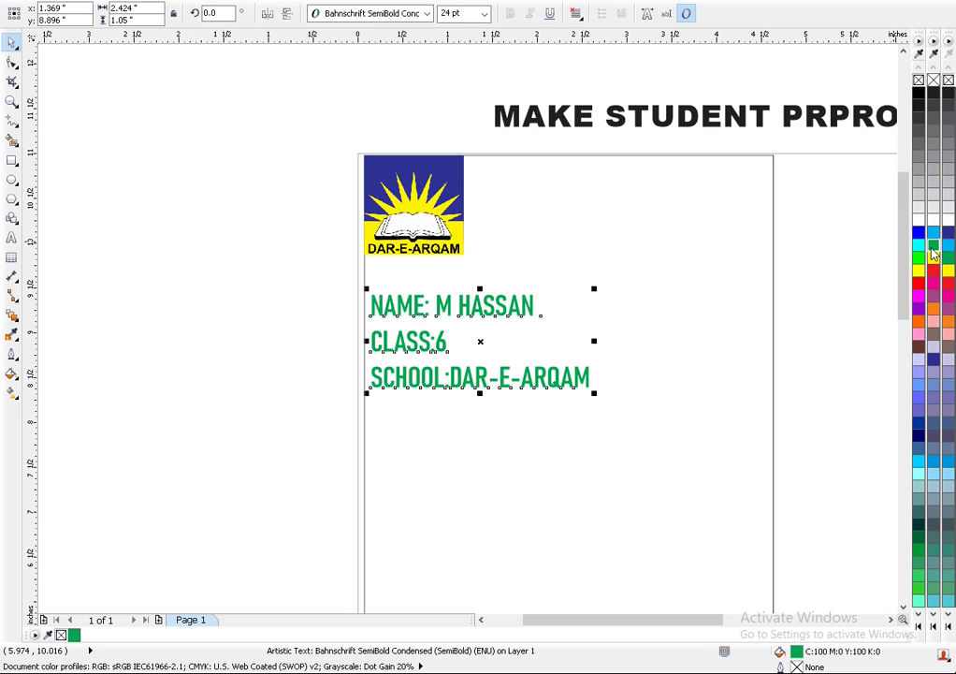
left_click(934, 272)
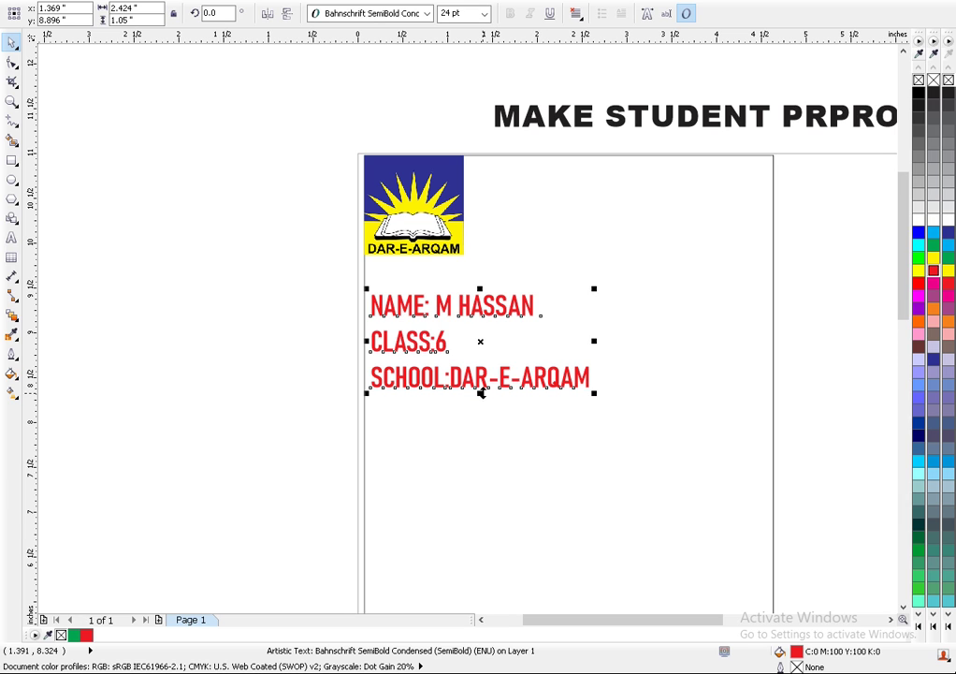
- Enlarge and stretch the details text to about 51 pt, filling the card's width
left_click_drag(598, 396, 684, 445)
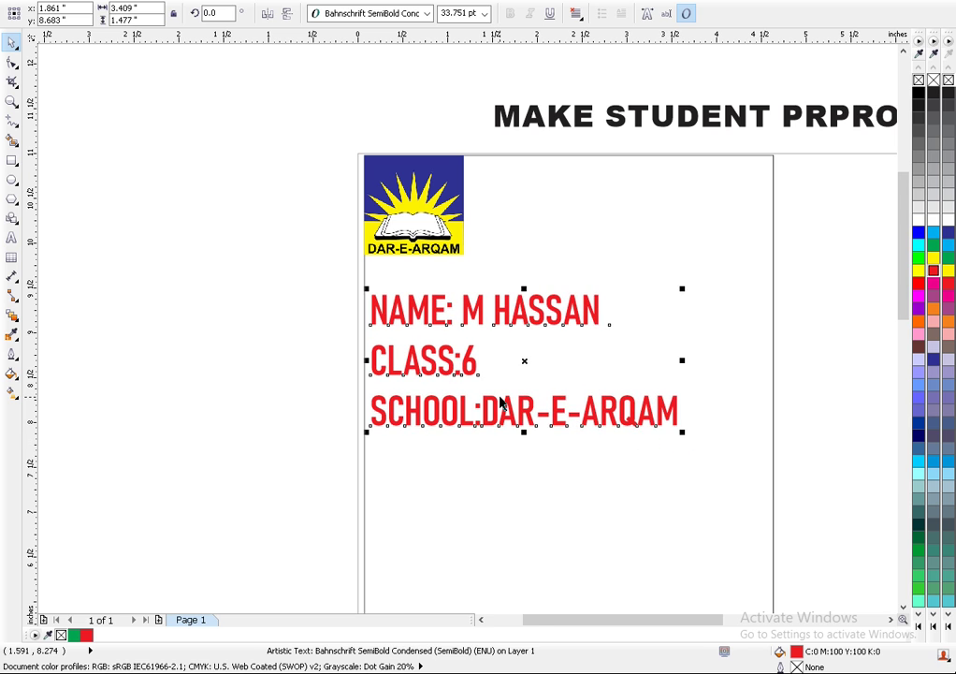
scroll(500, 403, "down", 2)
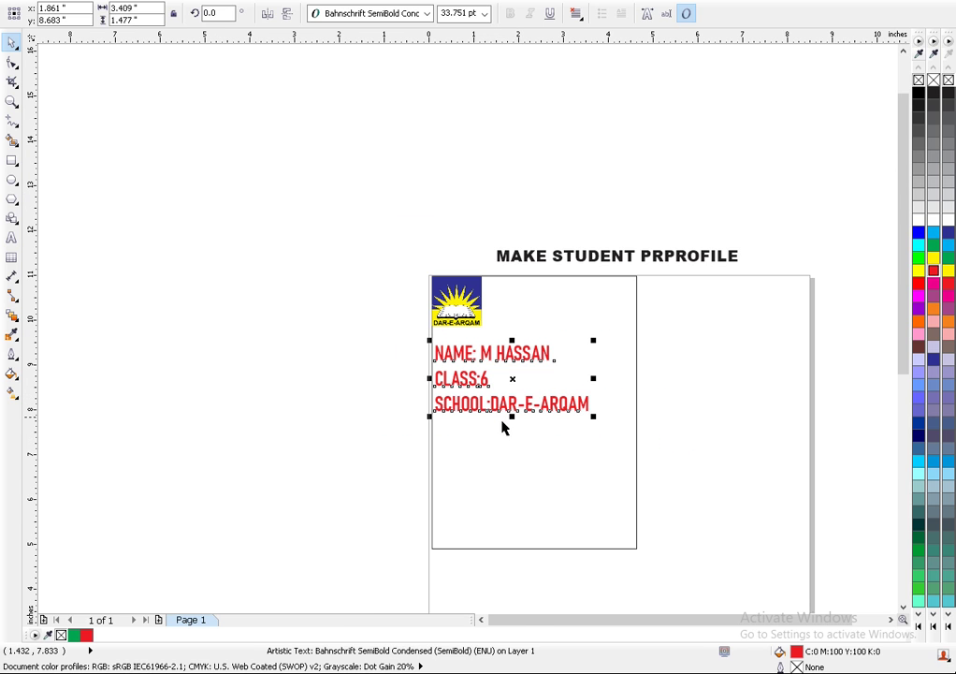
left_click_drag(512, 416, 510, 448)
left_click_drag(591, 395, 610, 397)
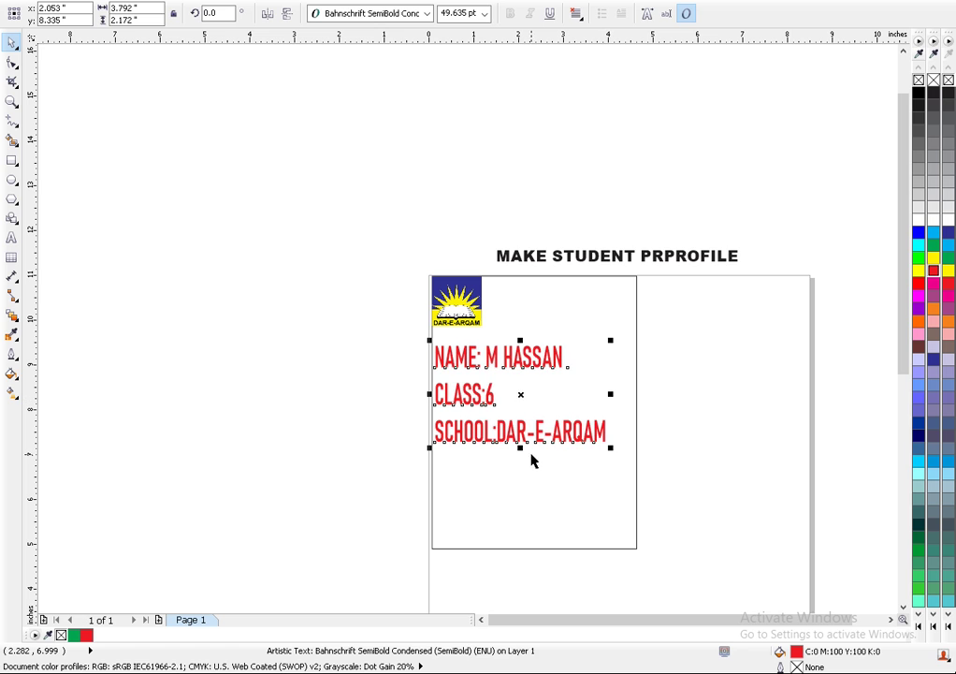
left_click_drag(520, 447, 519, 451)
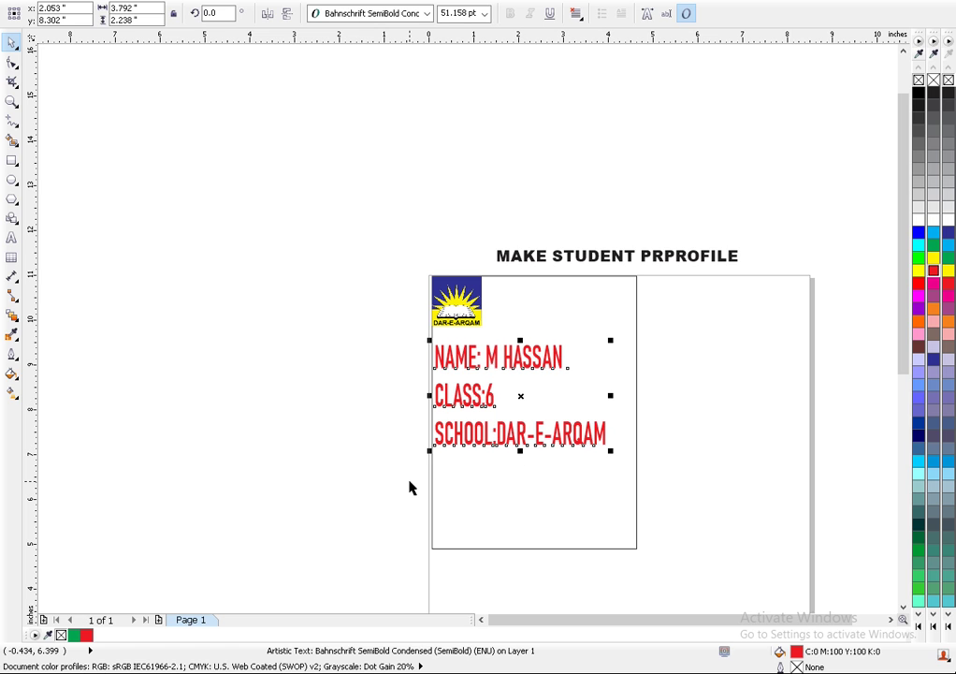
left_click(365, 481)
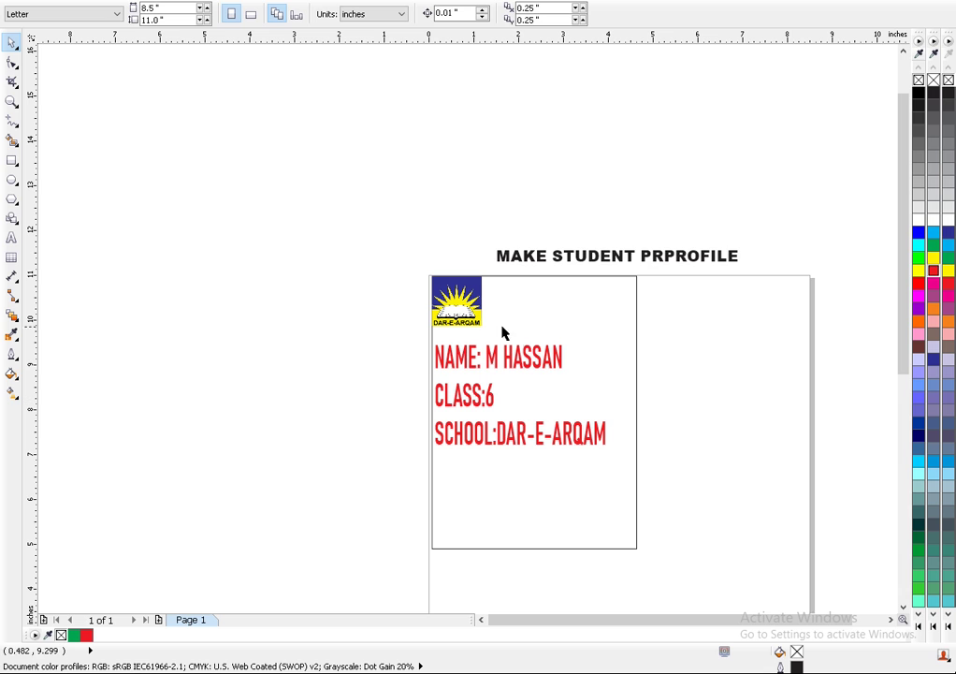
- Undo an accidental move of the card rectangle and deselect it
left_click(9, 241)
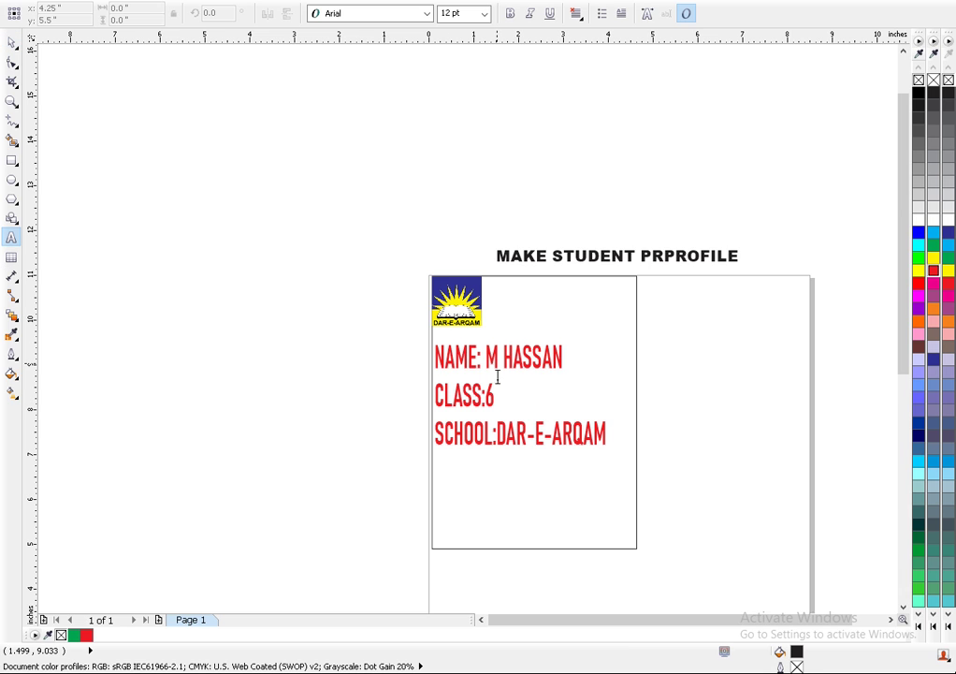
left_click(12, 42)
left_click_drag(610, 421, 515, 452)
key("ctrl+z")
left_click(352, 296)
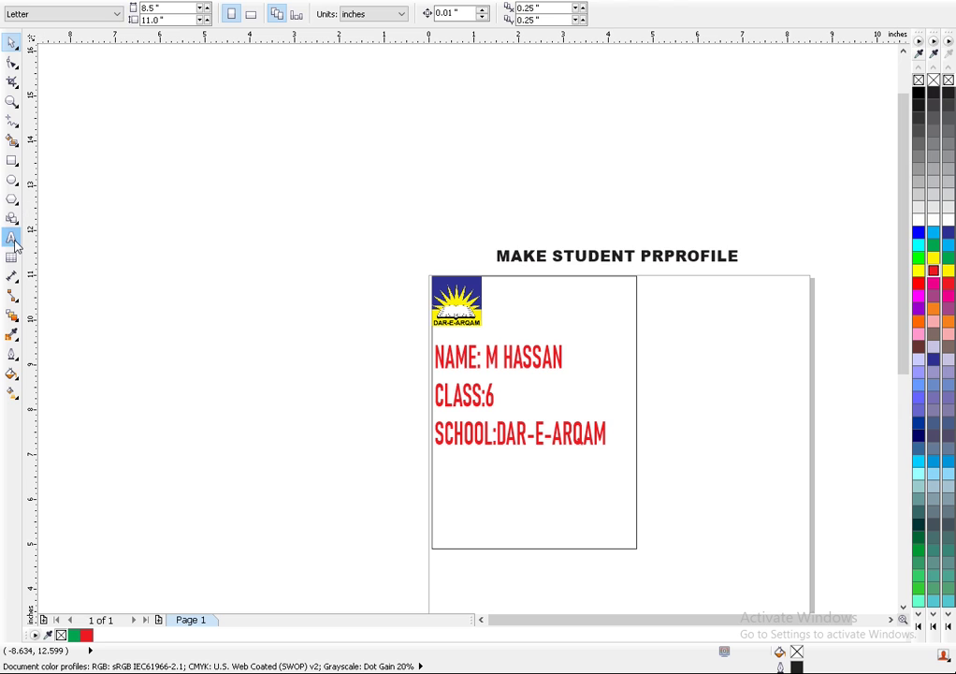
- Type DAR-E-ARQAM SCHOOLS left of the page and set it in Arial Black
left_click(11, 237)
left_click(115, 221)
type("DAR-E-ARQAM SCHOOLS")
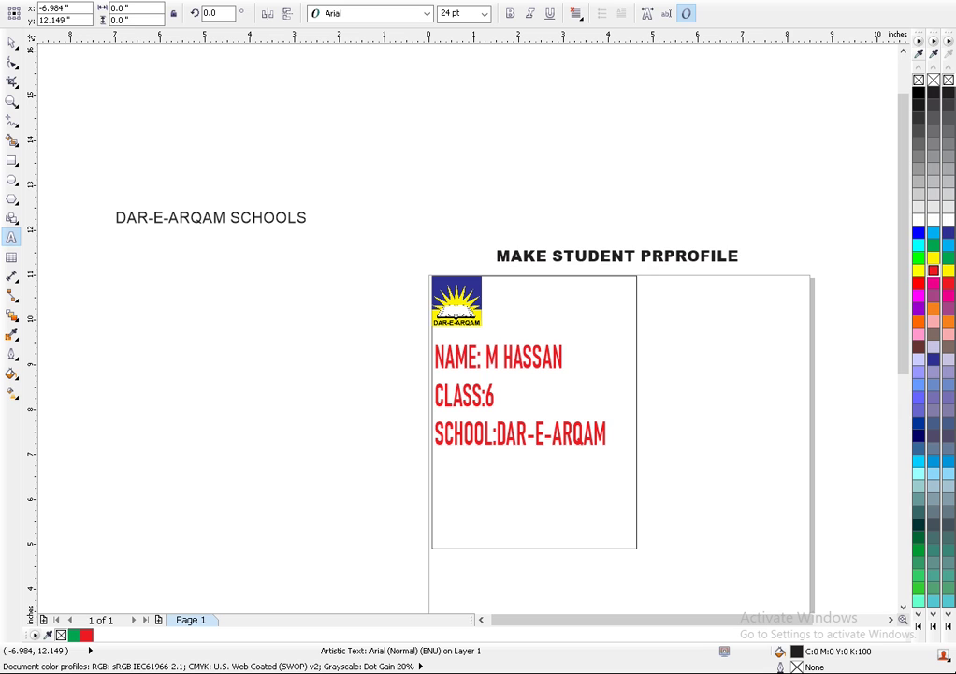
left_click(12, 42)
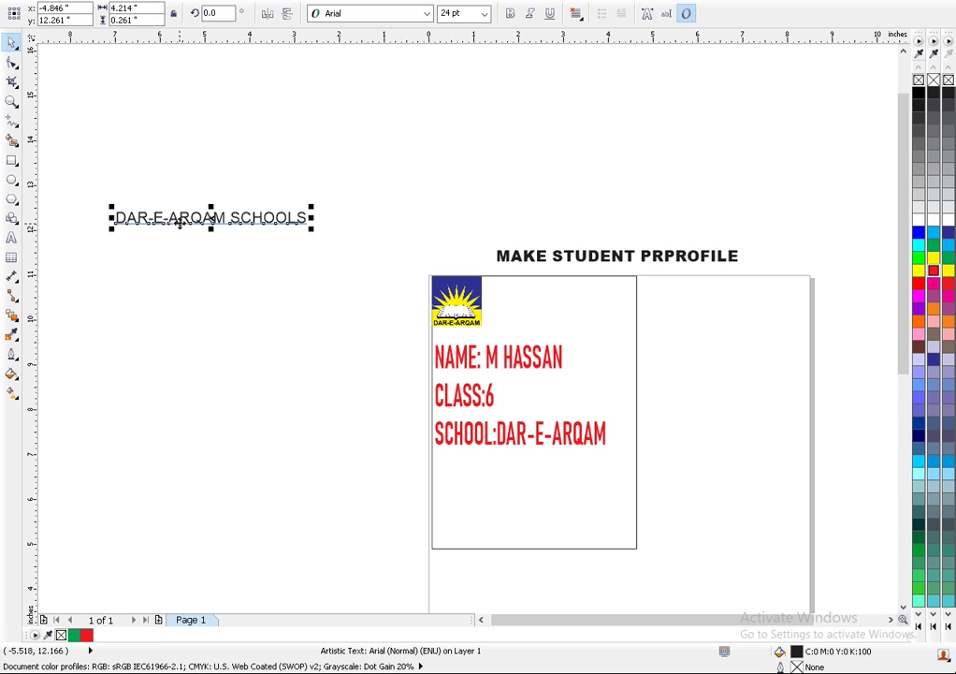
left_click(389, 21)
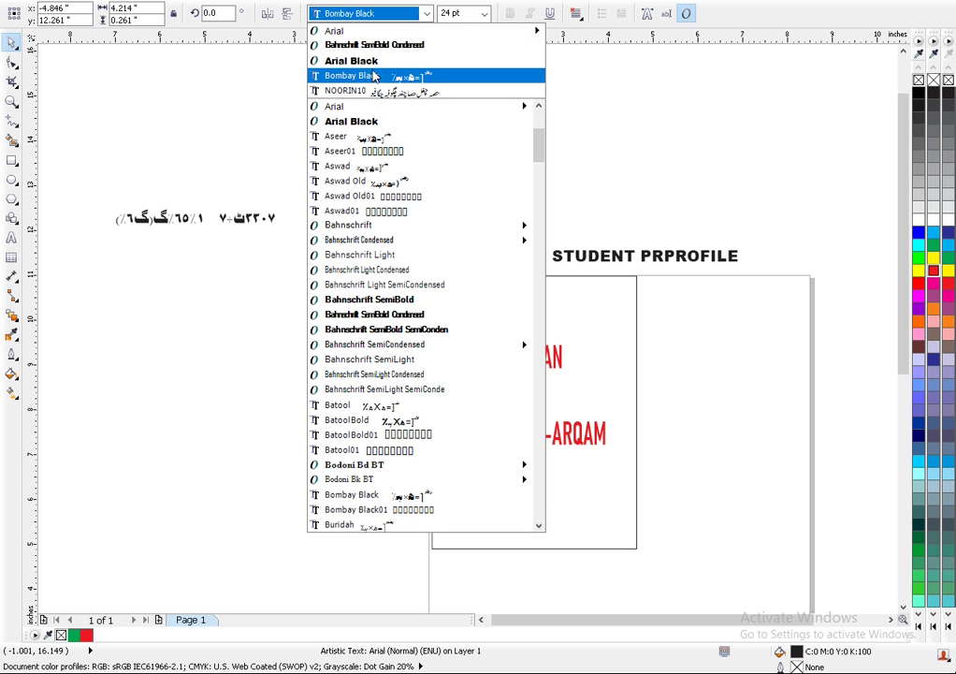
left_click(351, 60)
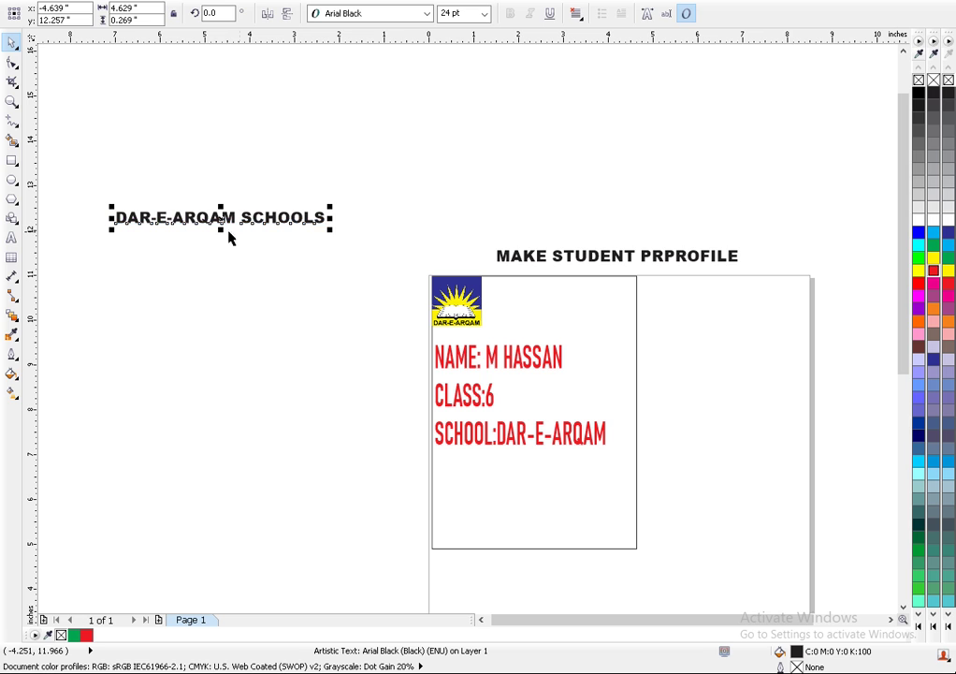
- Move the heading onto the card beside the logo and narrow it to fit
left_click_drag(232, 219, 591, 313)
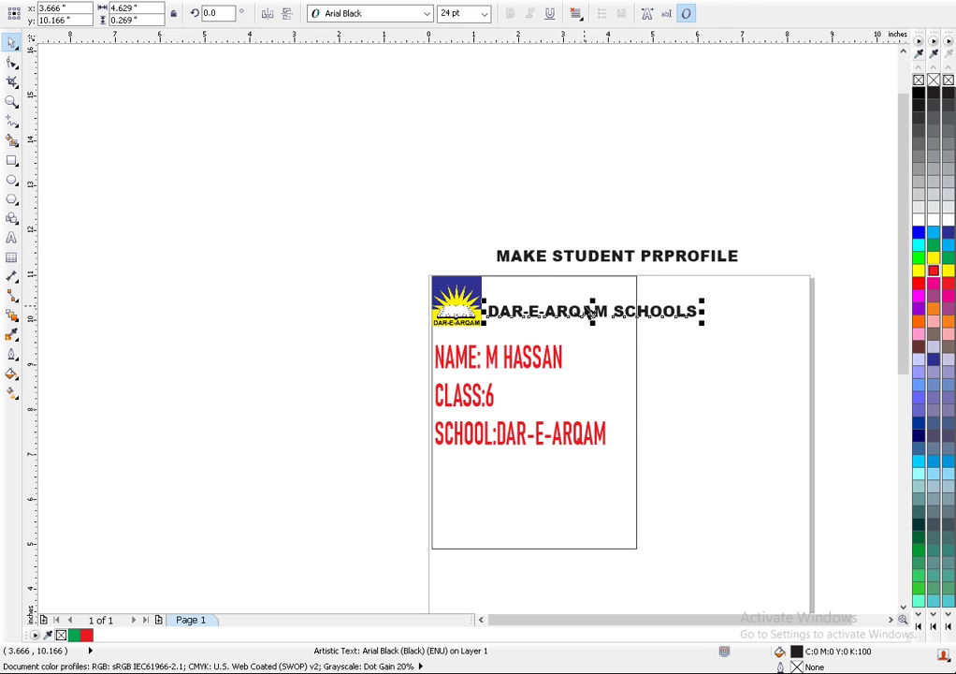
left_click(591, 315)
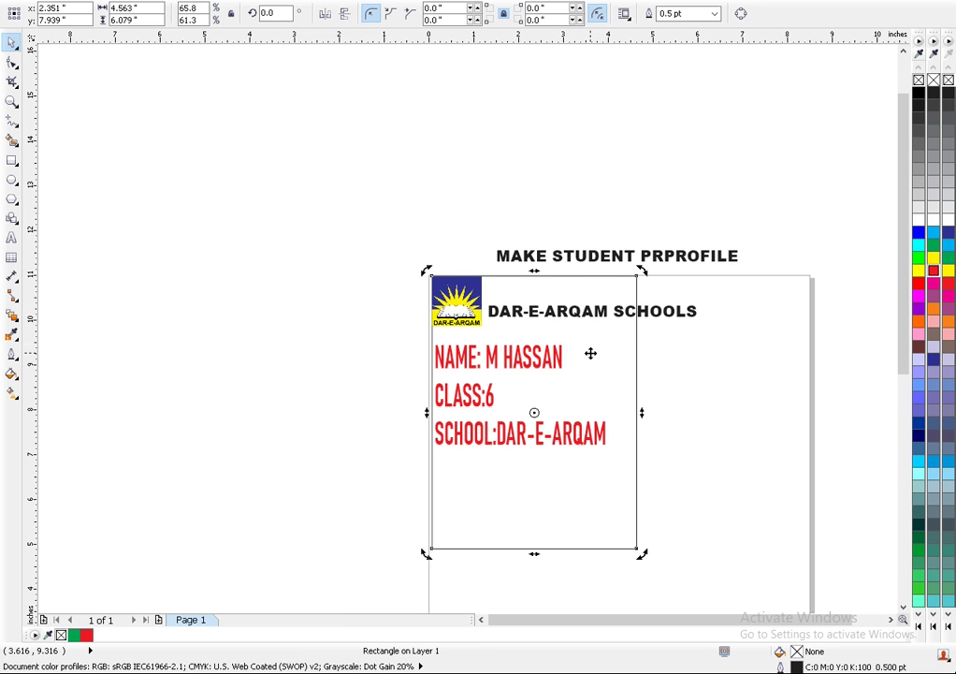
left_click(726, 310)
left_click(674, 316)
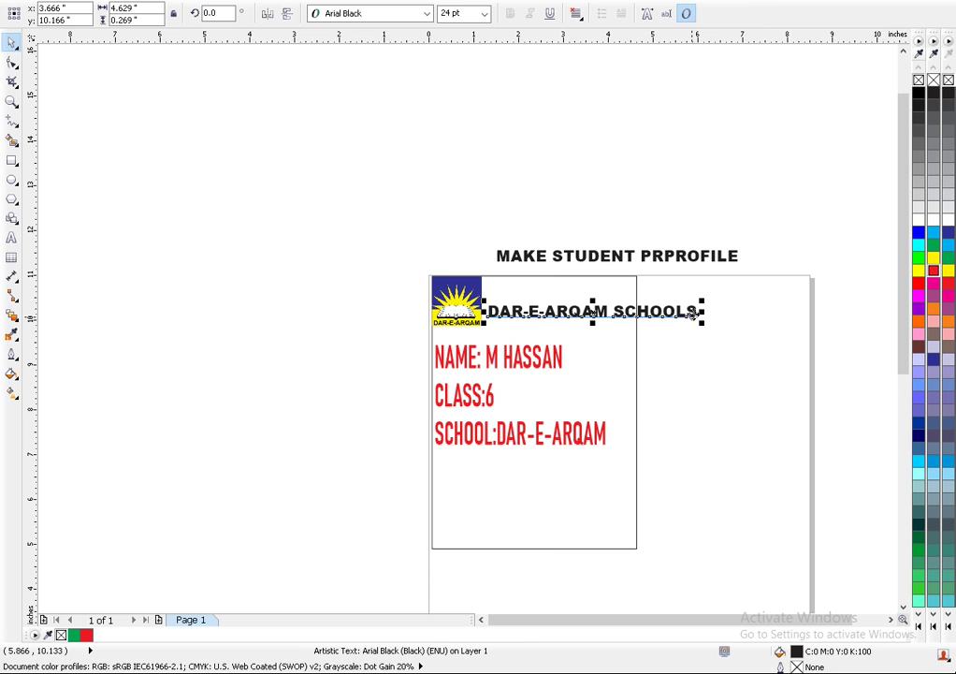
left_click_drag(701, 312, 638, 320)
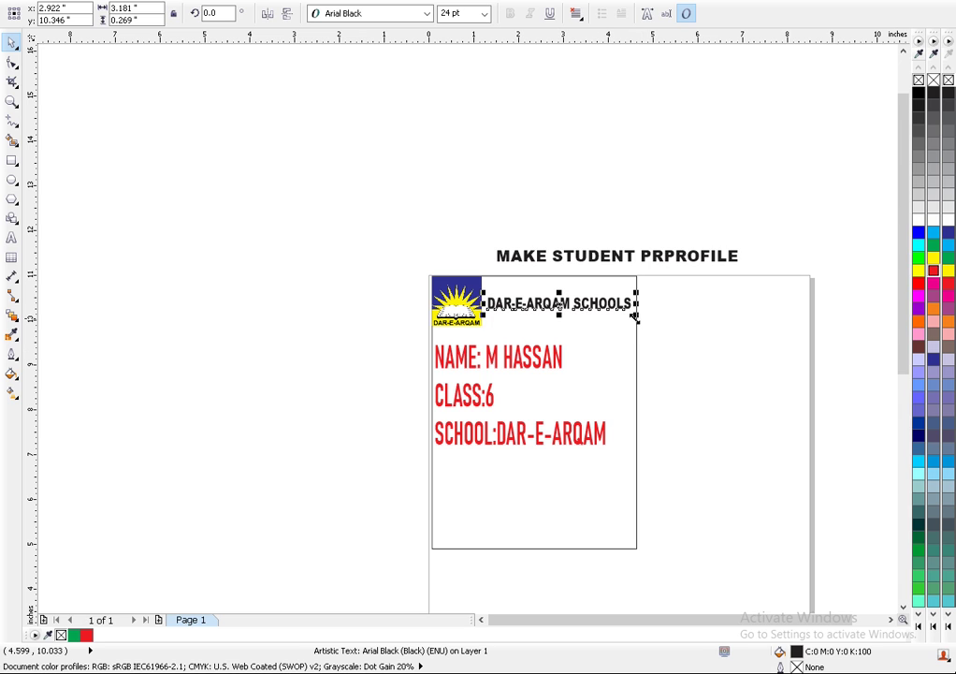
- Stretch the heading taller to match the logo
left_click_drag(560, 315, 560, 283)
left_click(560, 277)
left_click(559, 269)
left_click(564, 304)
left_click_drag(558, 284, 555, 280)
scroll(559, 305, "up", 2)
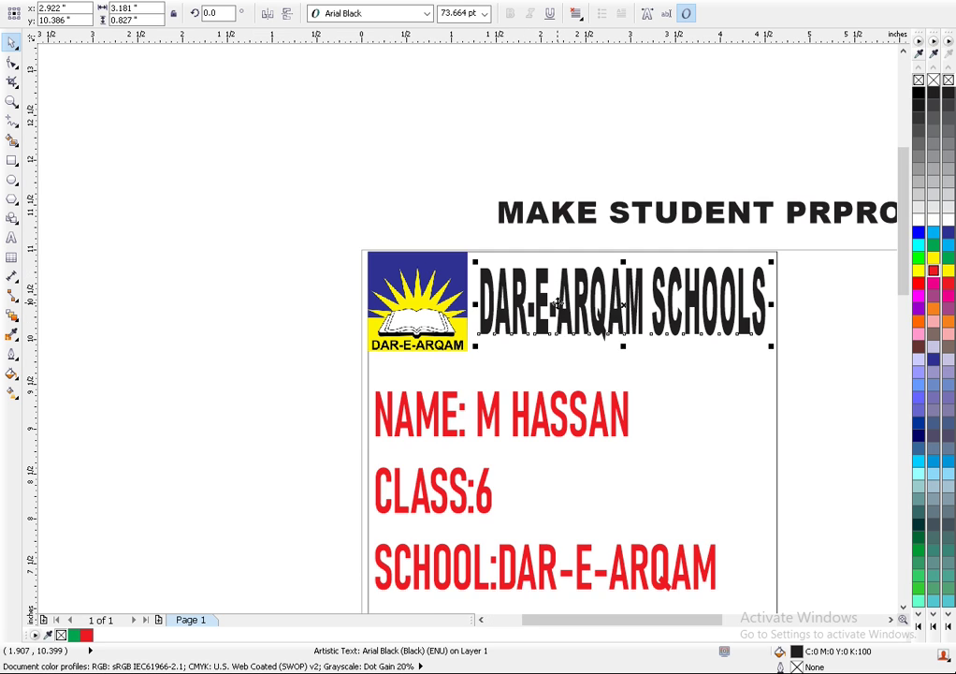
- Widen the heading to the card's right edge and trim it to about 73.7 pt
left_click_drag(475, 305, 471, 305)
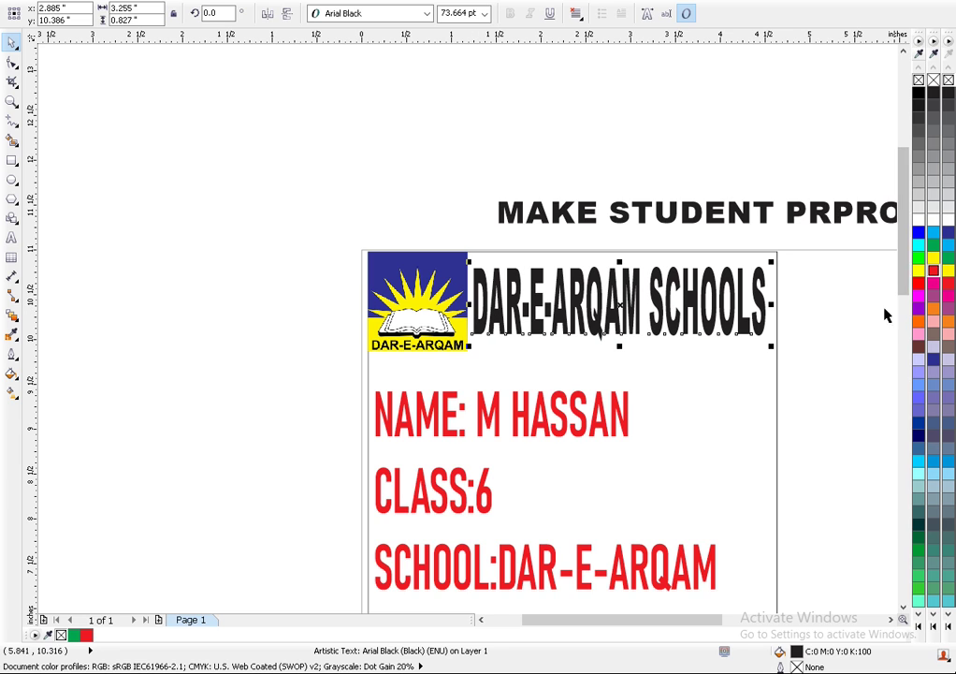
left_click(771, 308)
left_click(771, 308)
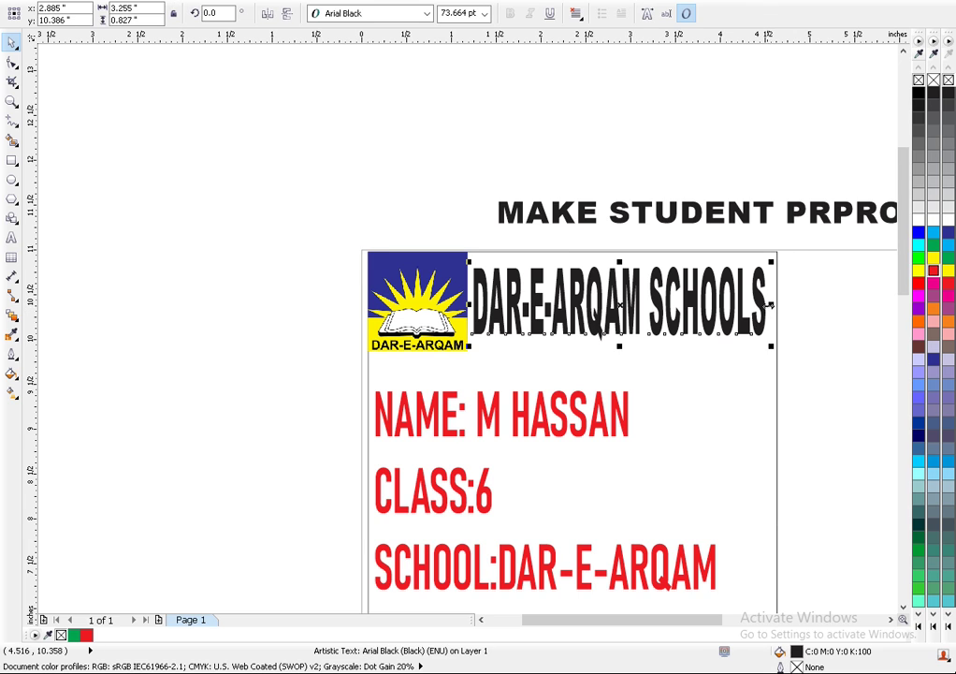
left_click_drag(771, 308, 776, 306)
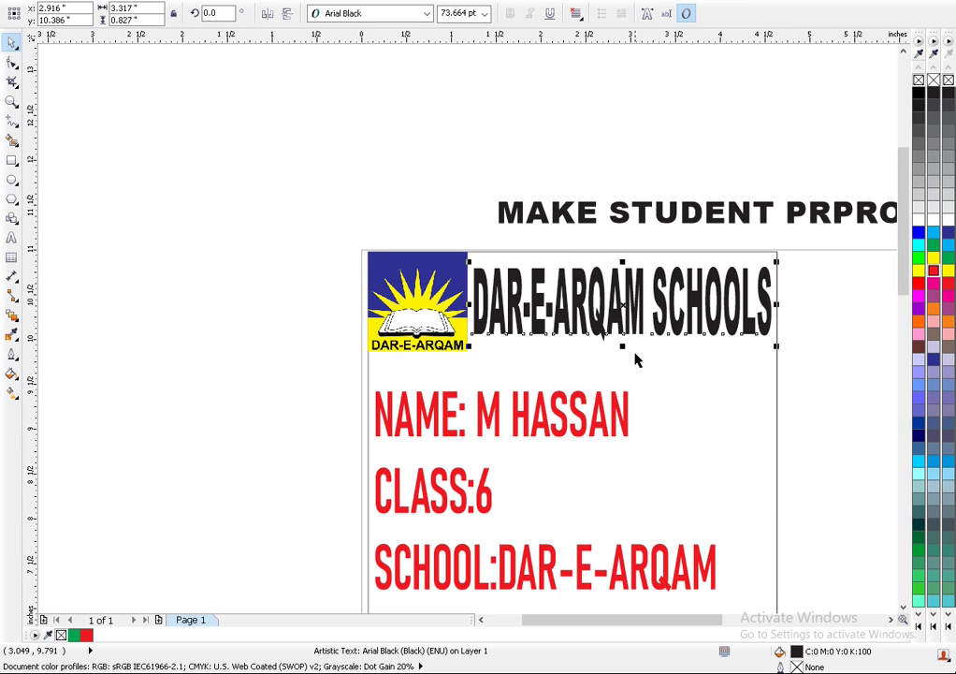
left_click_drag(625, 348, 623, 341)
- Make the logo image slightly shorter
left_click(422, 340)
left_click_drag(417, 251, 417, 269)
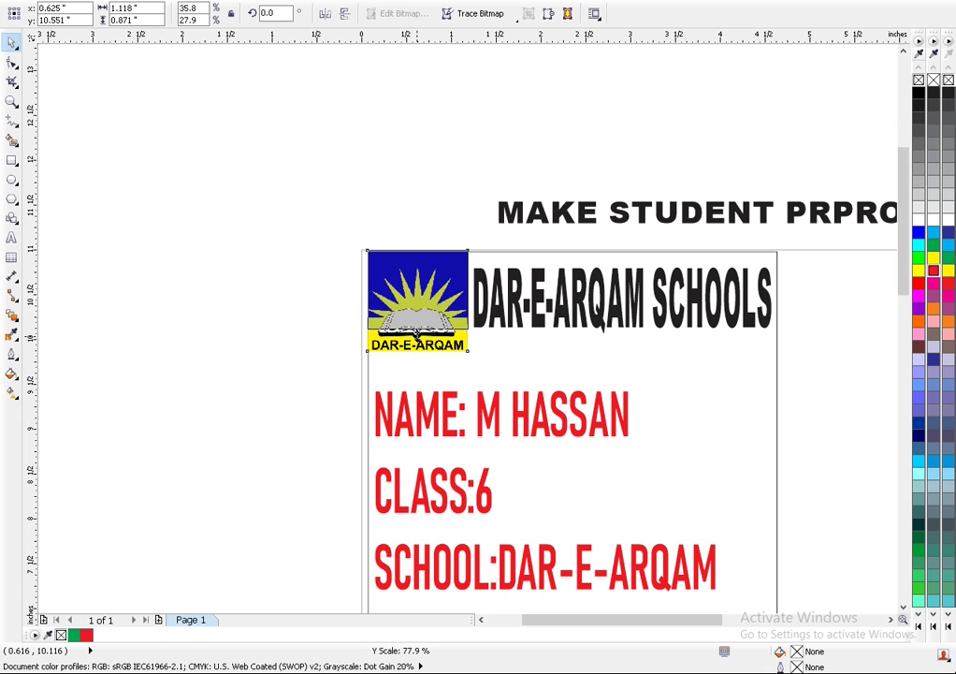
left_click_drag(418, 333, 417, 336)
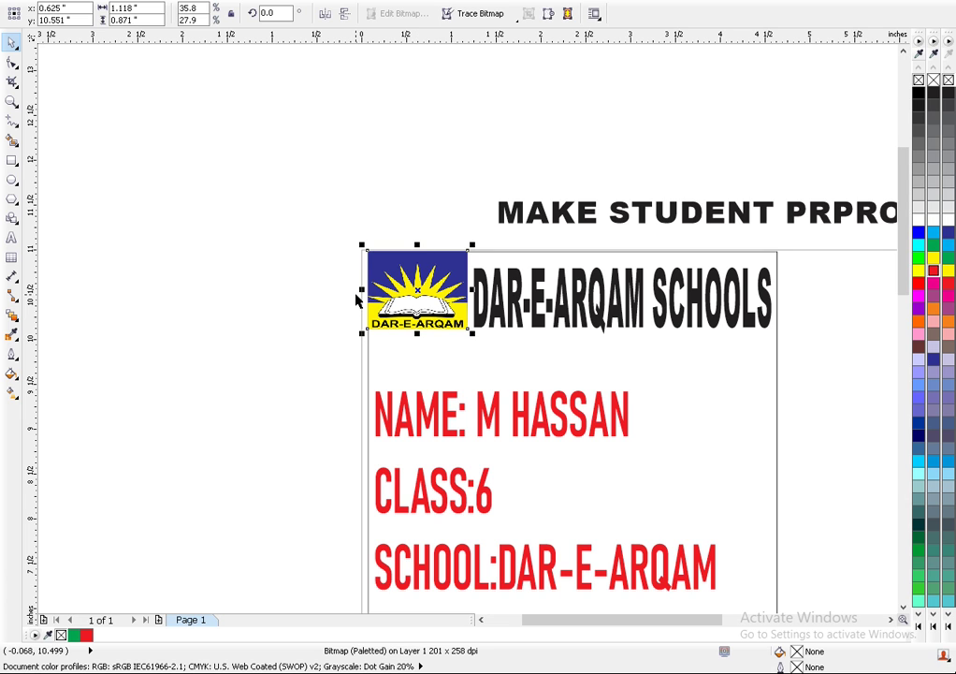
scroll(421, 243, "up", 4)
scroll(423, 240, "up", 1)
scroll(416, 262, "down", 1)
scroll(416, 265, "down", 1)
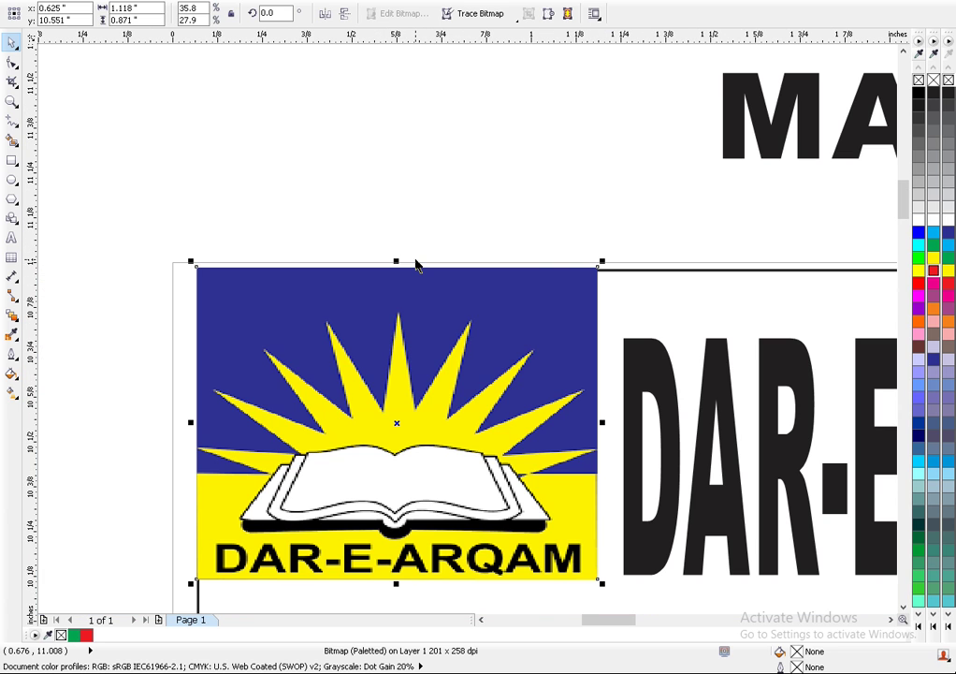
scroll(418, 267, "up", 2)
scroll(428, 263, "down", 1)
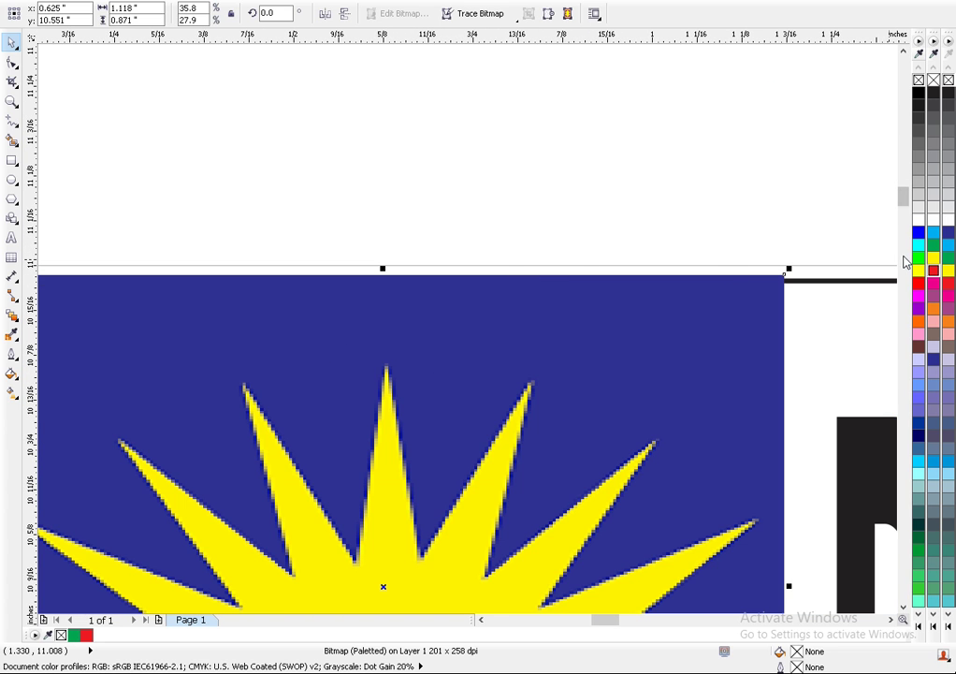
scroll(842, 279, "up", 1)
scroll(842, 279, "up", 1)
scroll(639, 309, "up", 1)
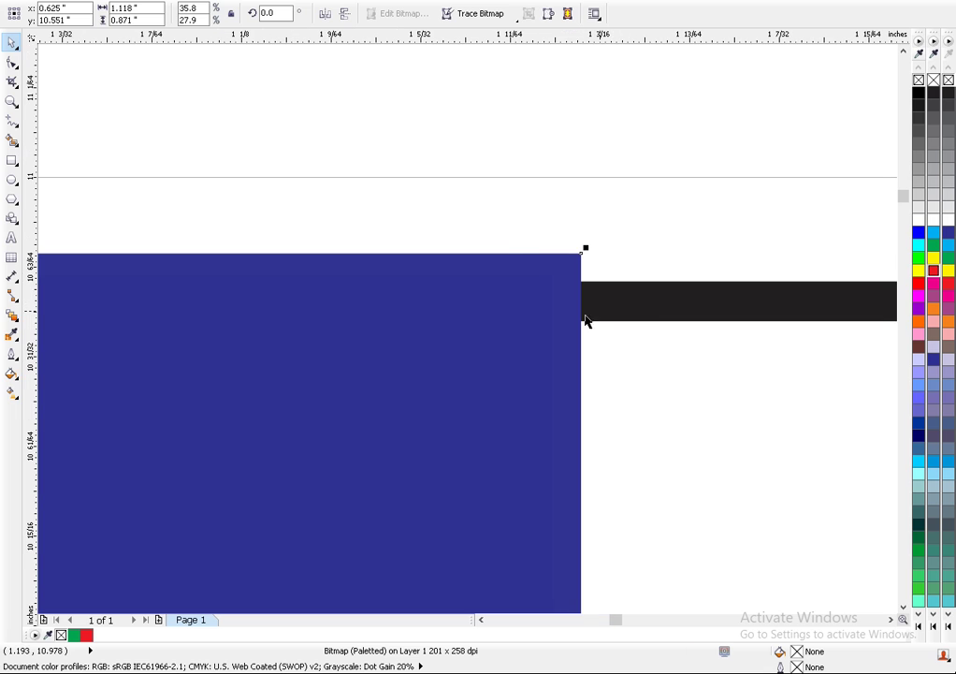
- Scale the logo down to about 1.112 × 0.866 inches and deselect it
left_click_drag(585, 246, 577, 278)
scroll(576, 274, "down", 1)
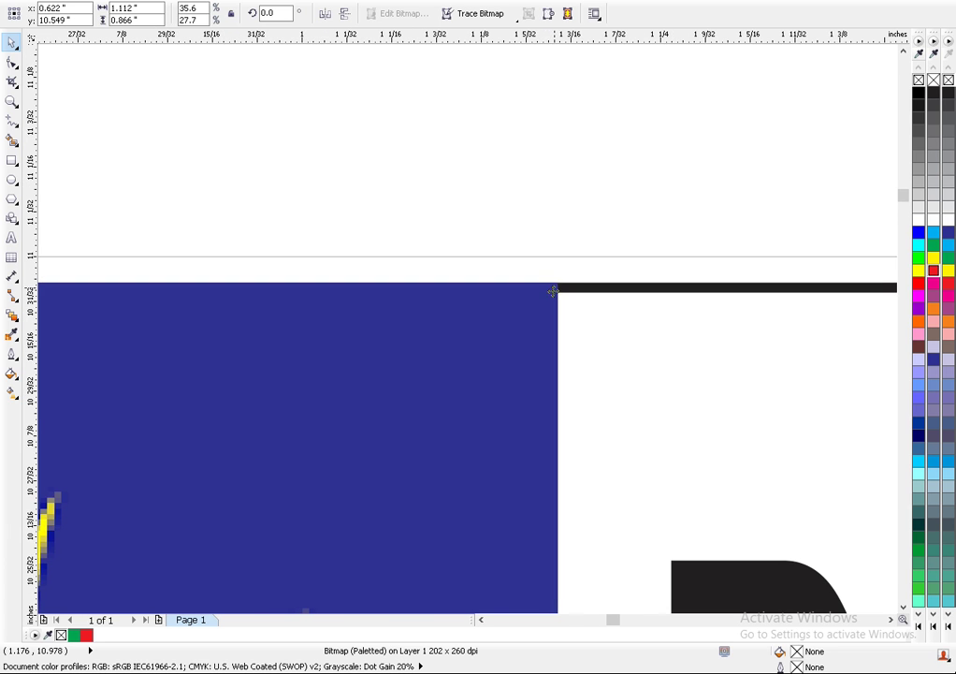
scroll(554, 288, "down", 2)
scroll(506, 356, "down", 1)
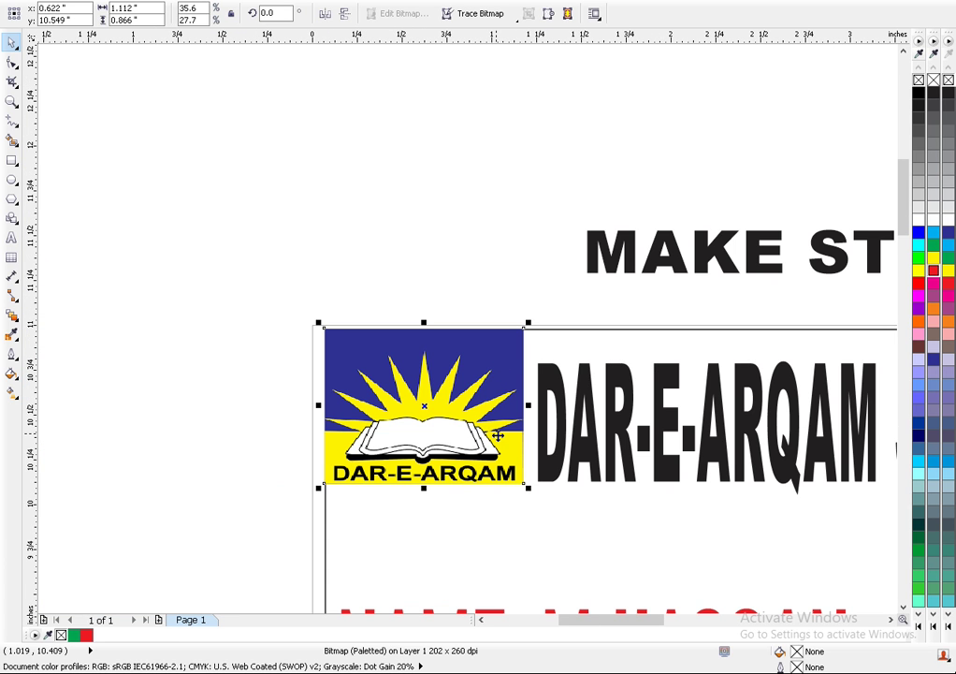
scroll(578, 443, "down", 1)
scroll(792, 444, "down", 1)
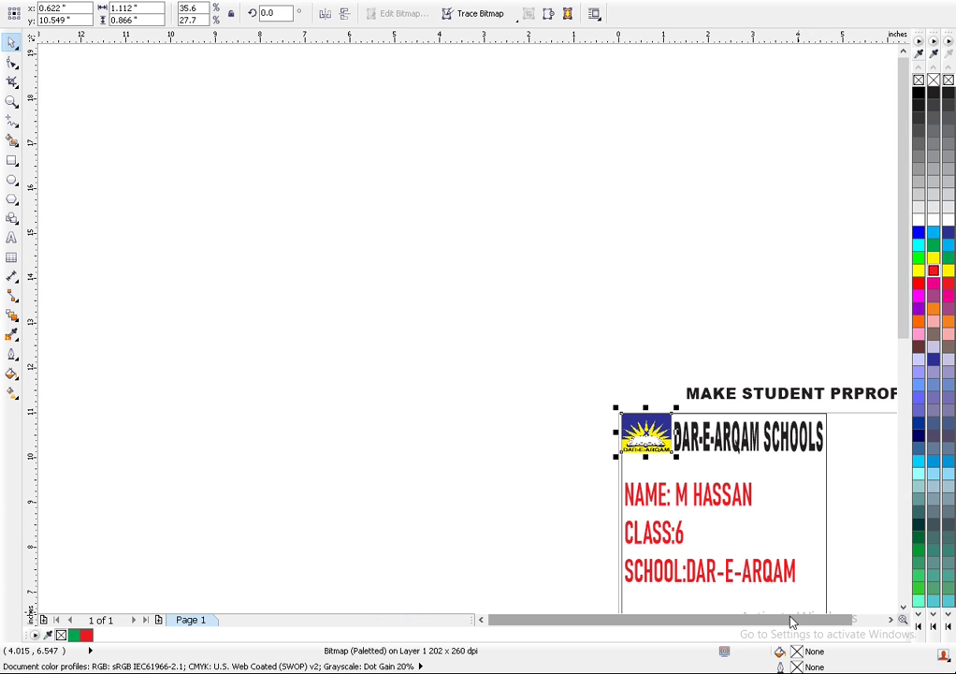
scroll(822, 627, "down", 2)
left_click(670, 531)
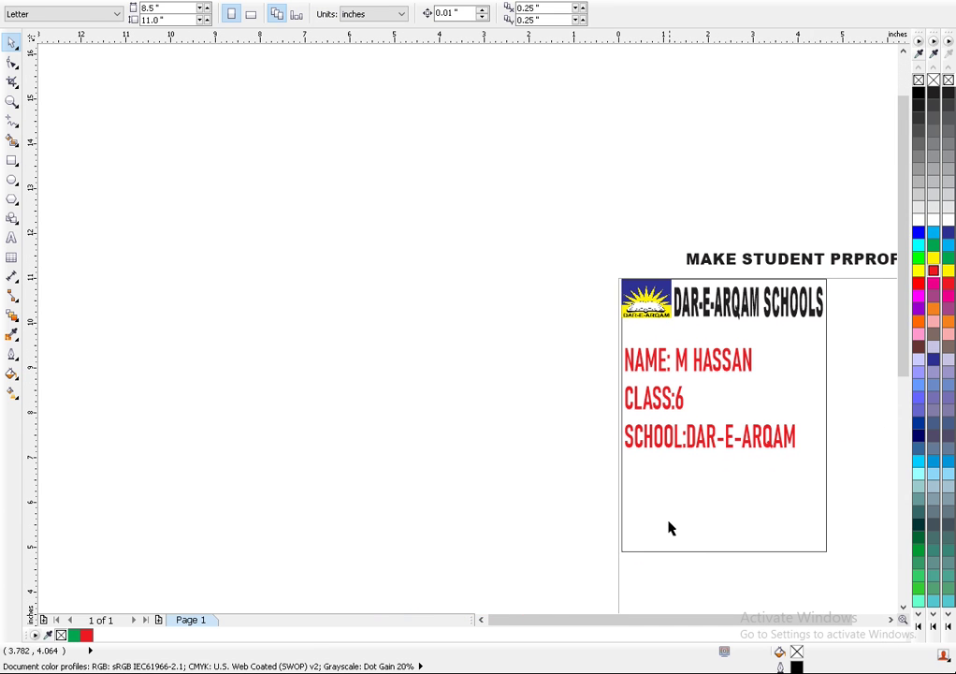
- Type WEB:WWWDASOFFICAL.PK as a new text line on the canvas left of the card
scroll(679, 521, "up", 1)
scroll(739, 549, "down", 2)
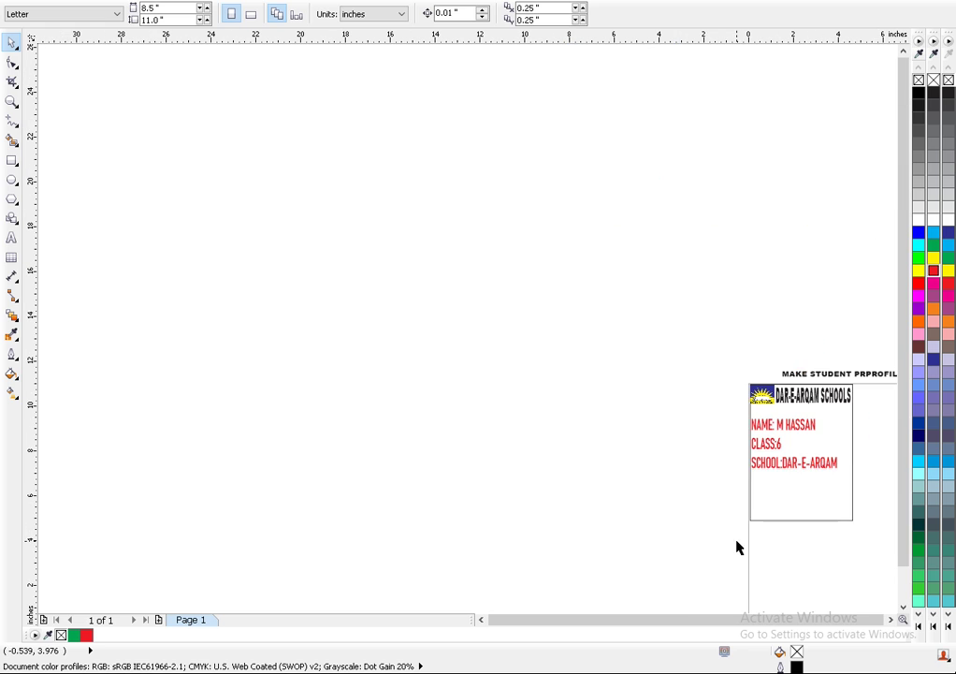
scroll(660, 512, "up", 1)
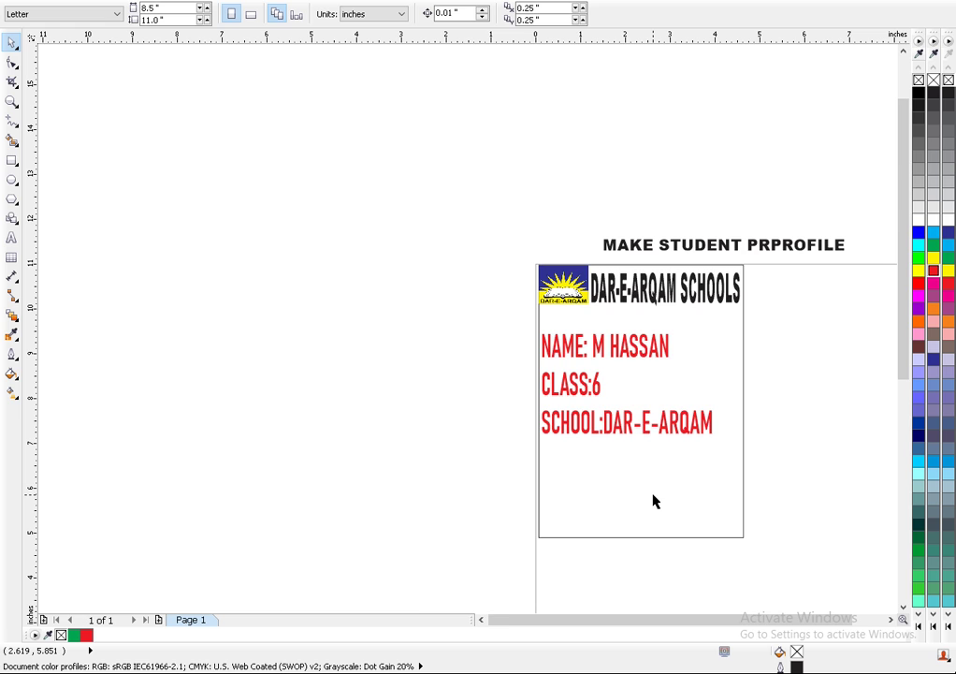
scroll(653, 501, "up", 1)
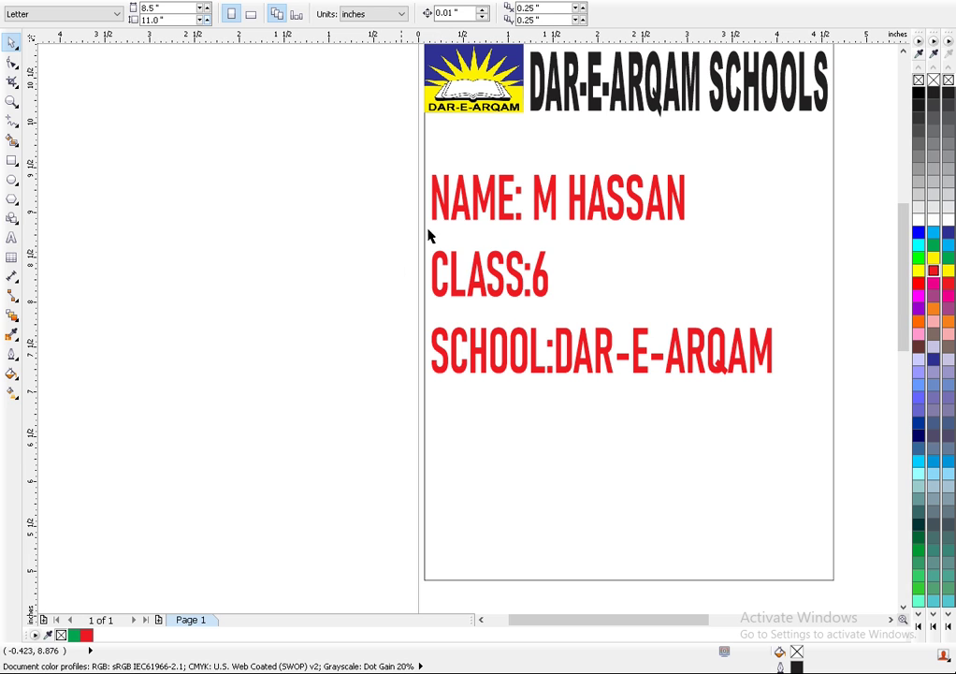
scroll(568, 314, "down", 1)
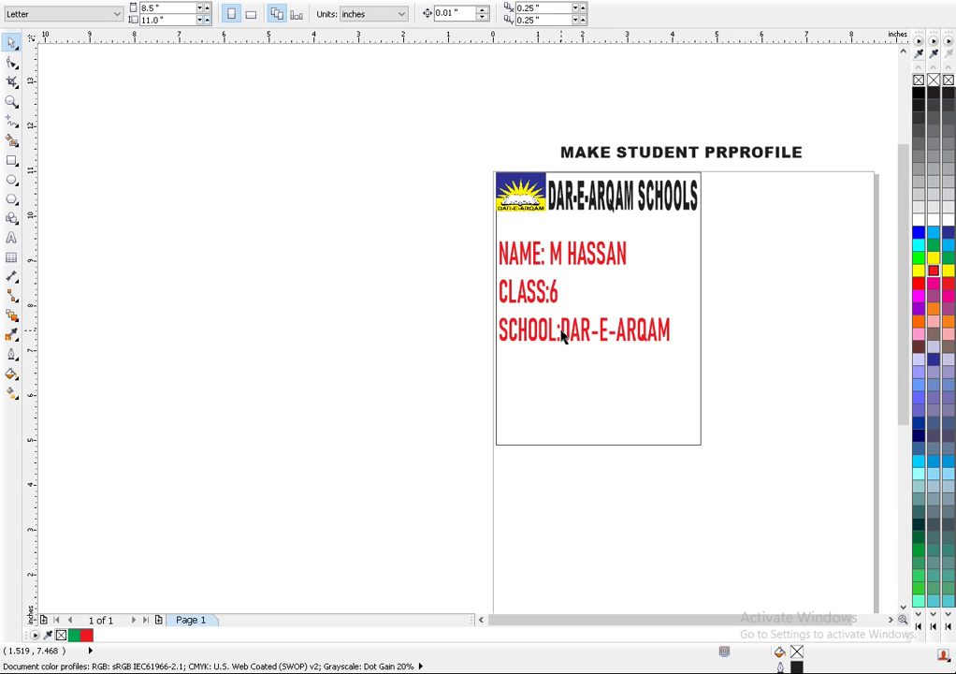
left_click(12, 237)
left_click(124, 253)
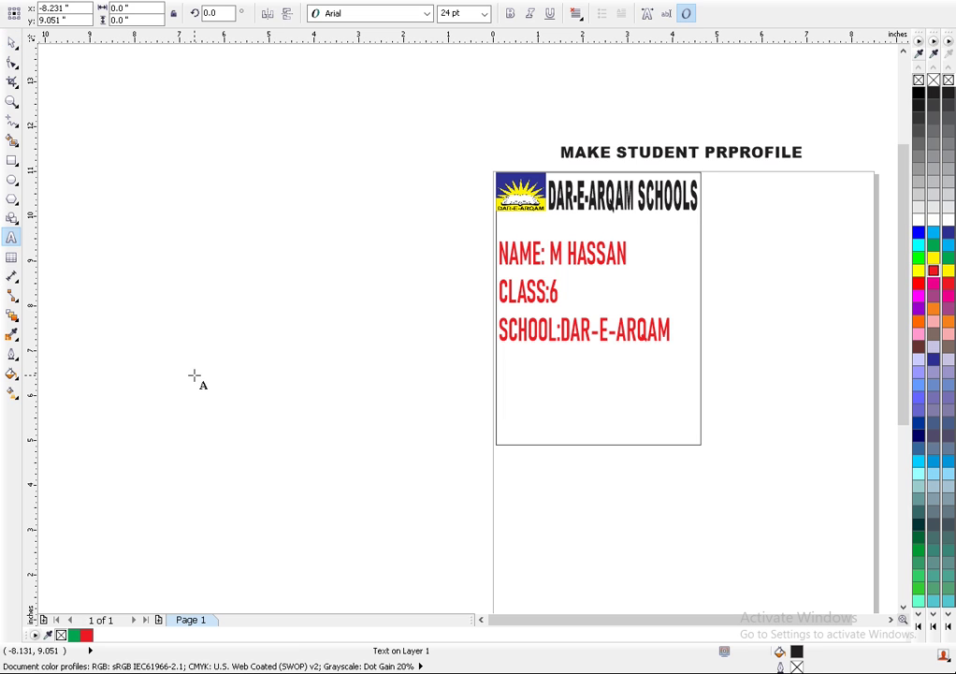
type("WEB:")
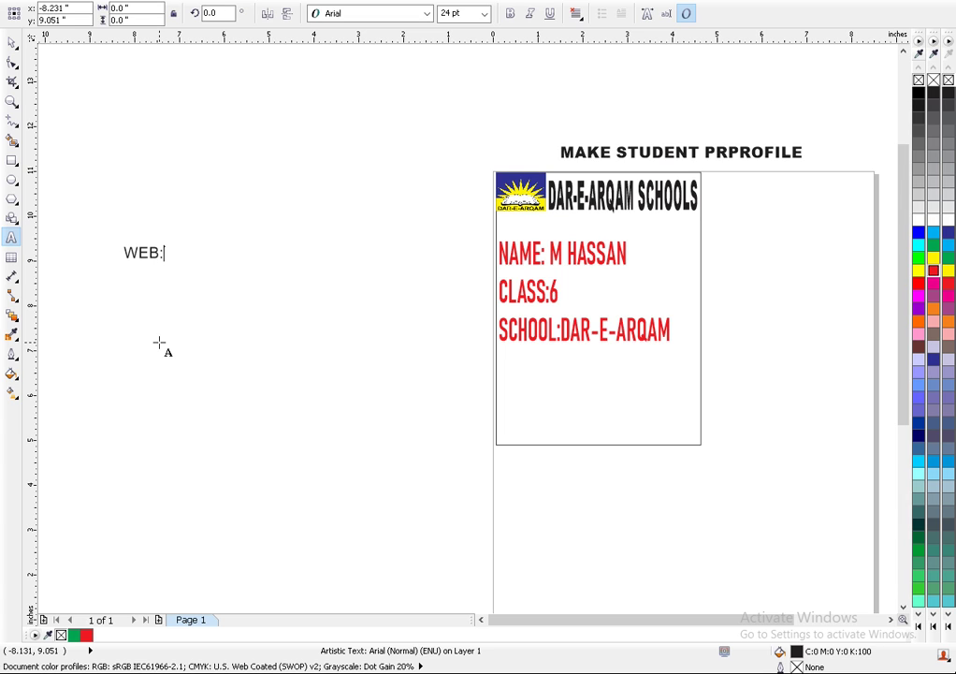
type("WWWDASOFF")
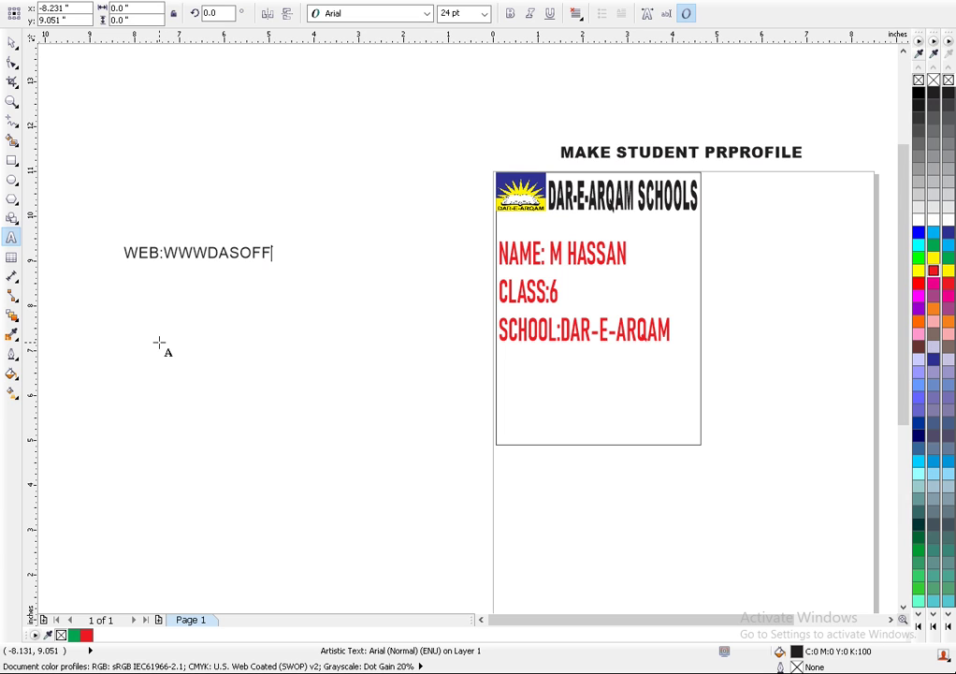
type(".PK")
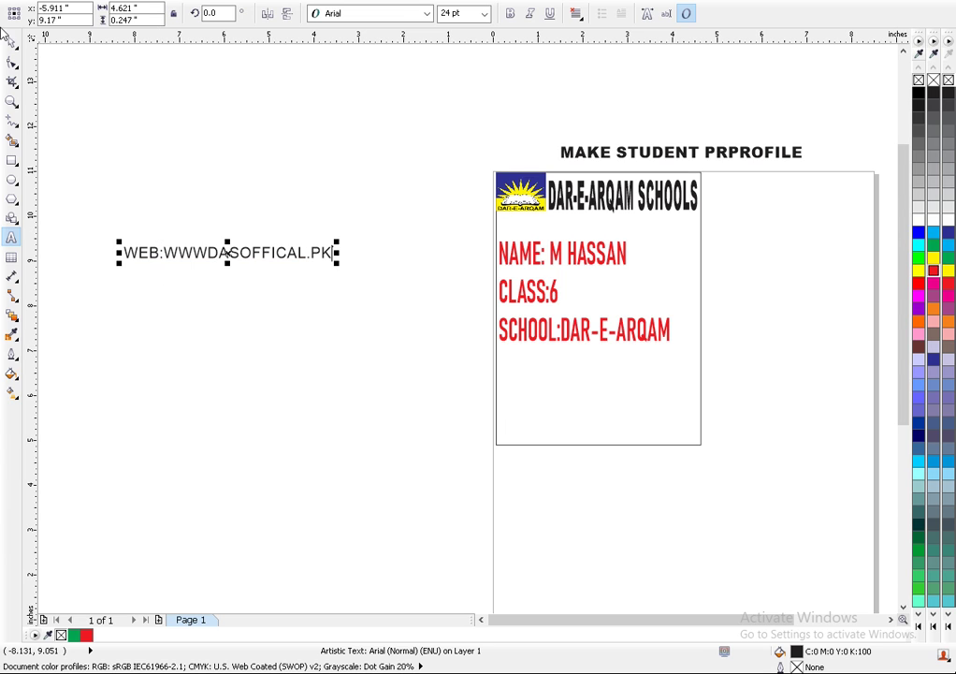
left_click(13, 42)
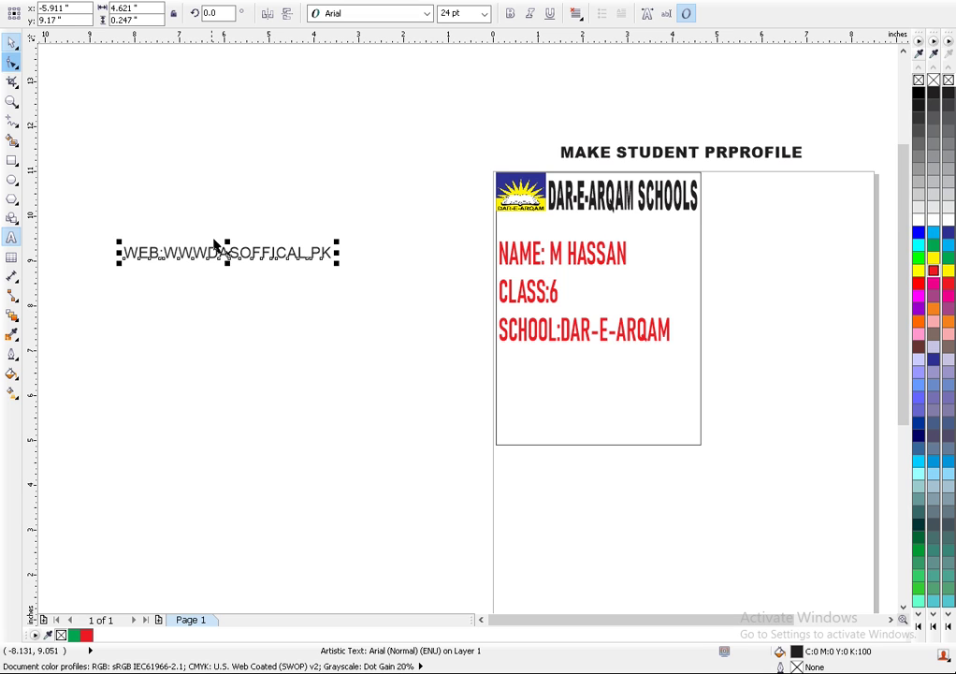
- Move the web line below SCHOOL, set it in Arial Black, and stretch it to about 36.3 pt
left_click_drag(226, 252, 600, 367)
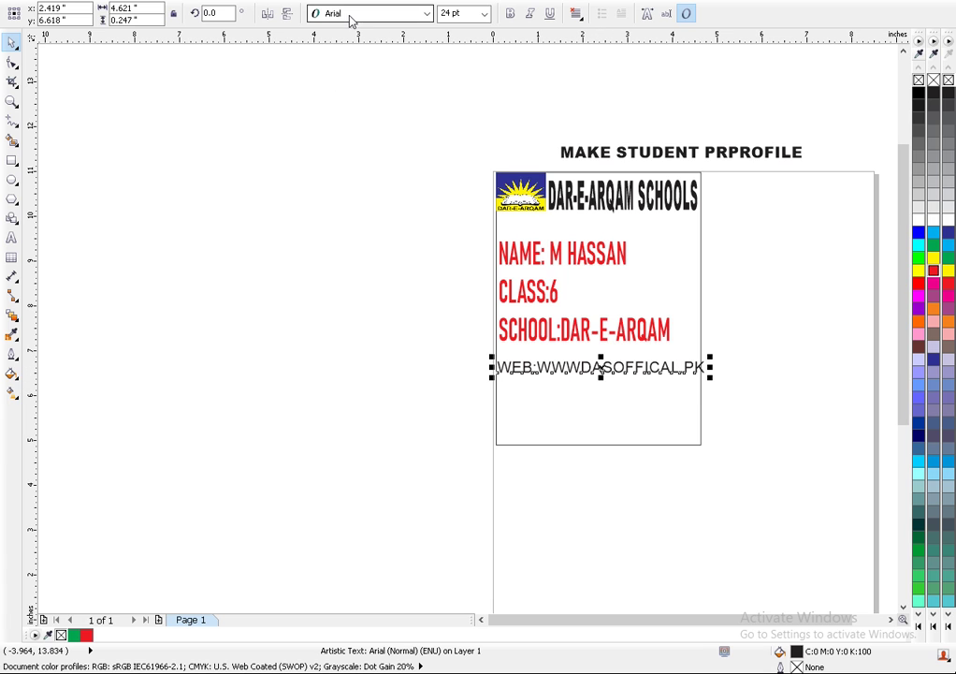
left_click(370, 13)
left_click(351, 46)
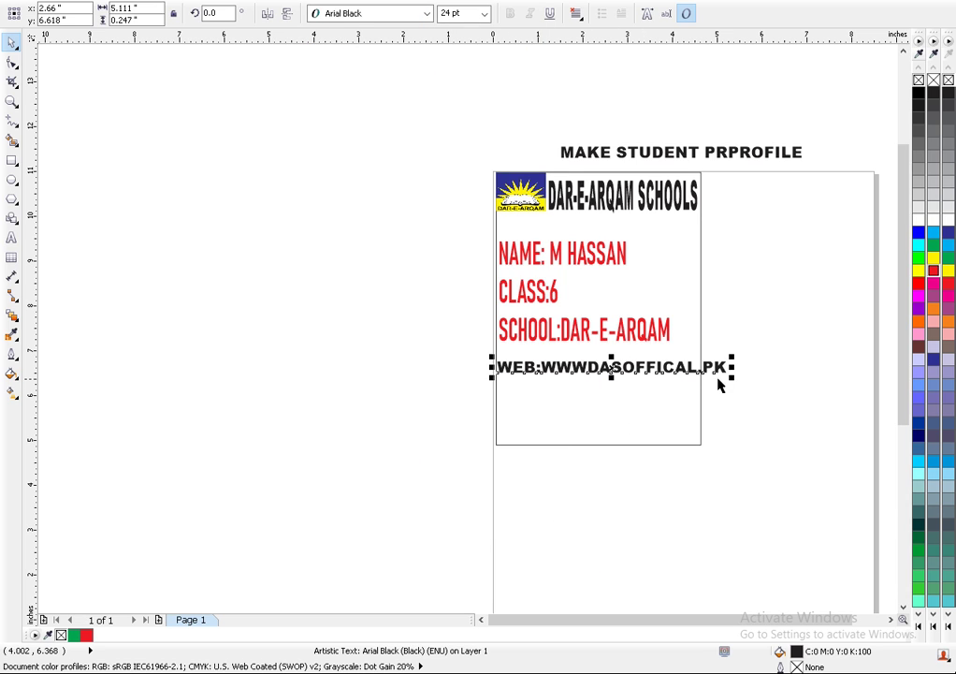
left_click_drag(729, 367, 711, 369)
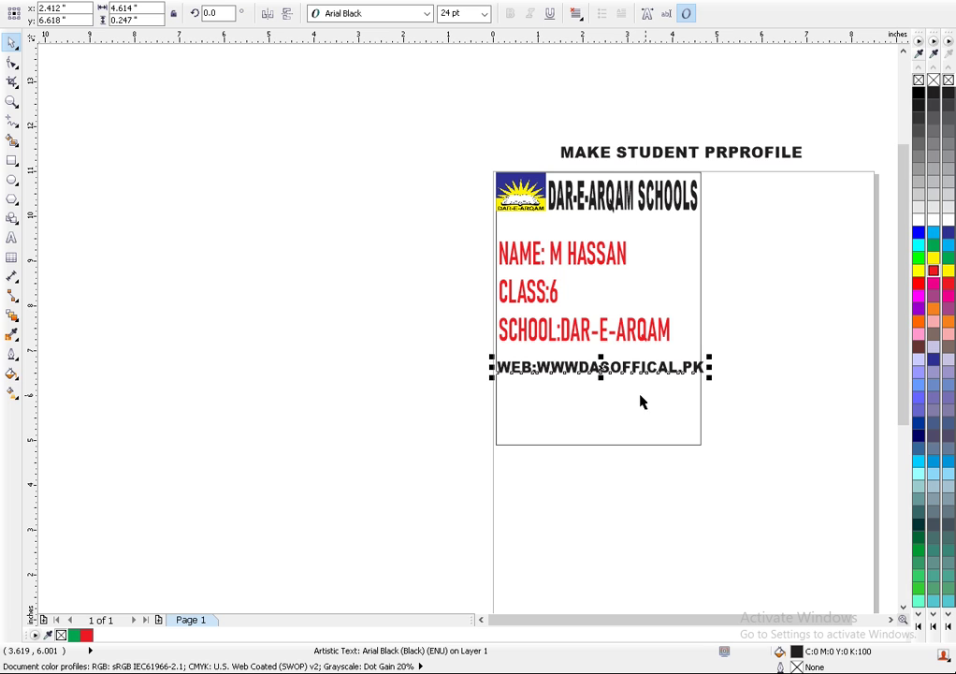
mouse_move(602, 378)
left_mouse_down()
mouse_move(600, 450)
mouse_move(585, 436)
mouse_move(589, 384)
left_mouse_up()
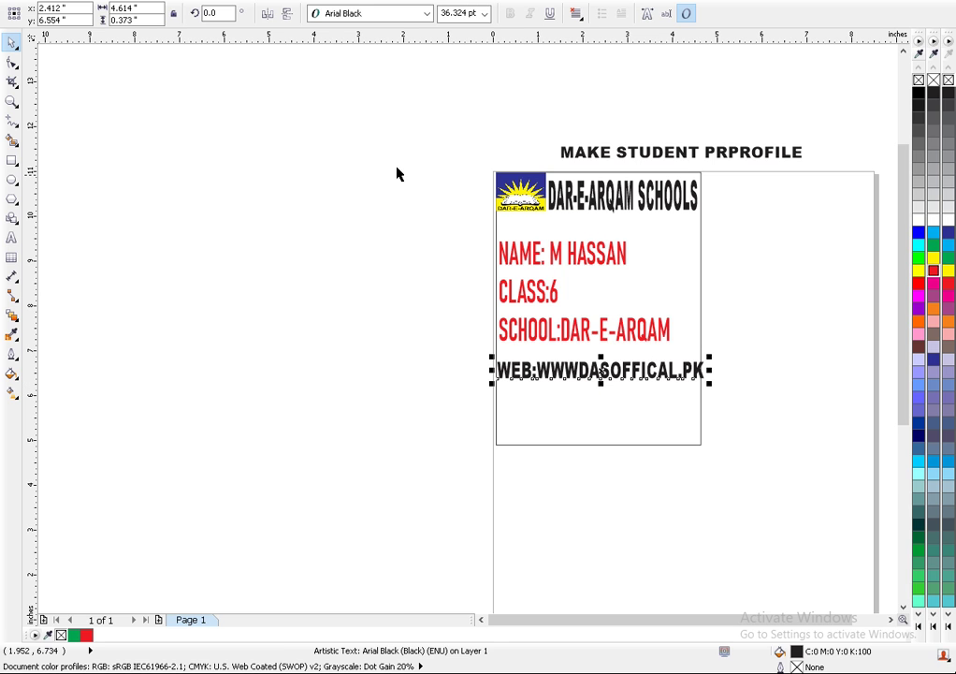
left_click(396, 15)
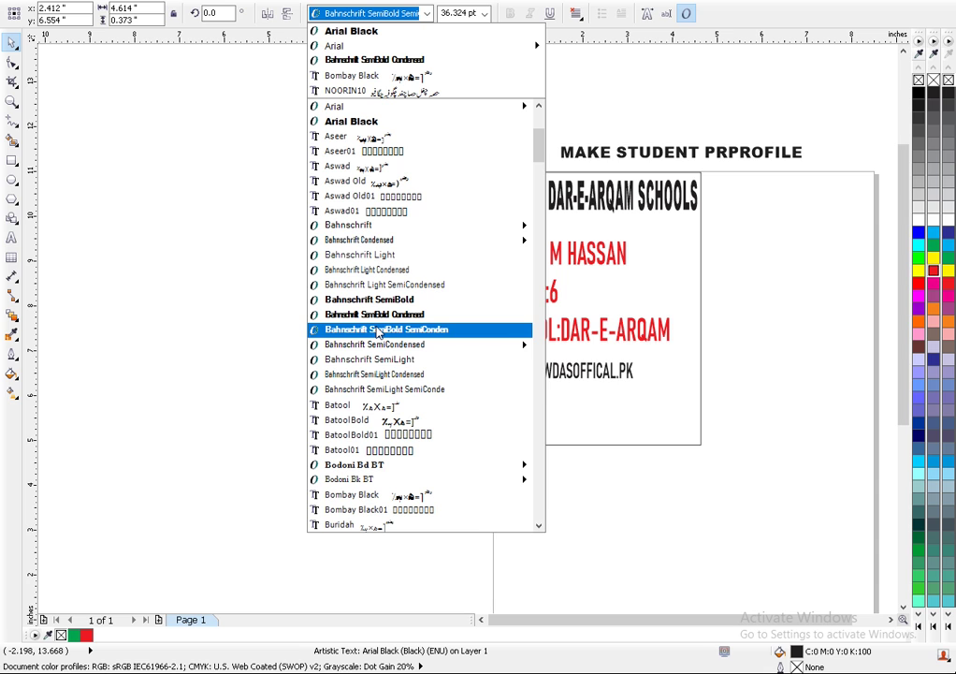
- Set the WEB:WWWDASOFFICAL.PK line in Humnst777 Blk BT
scroll(379, 332, "down", 5)
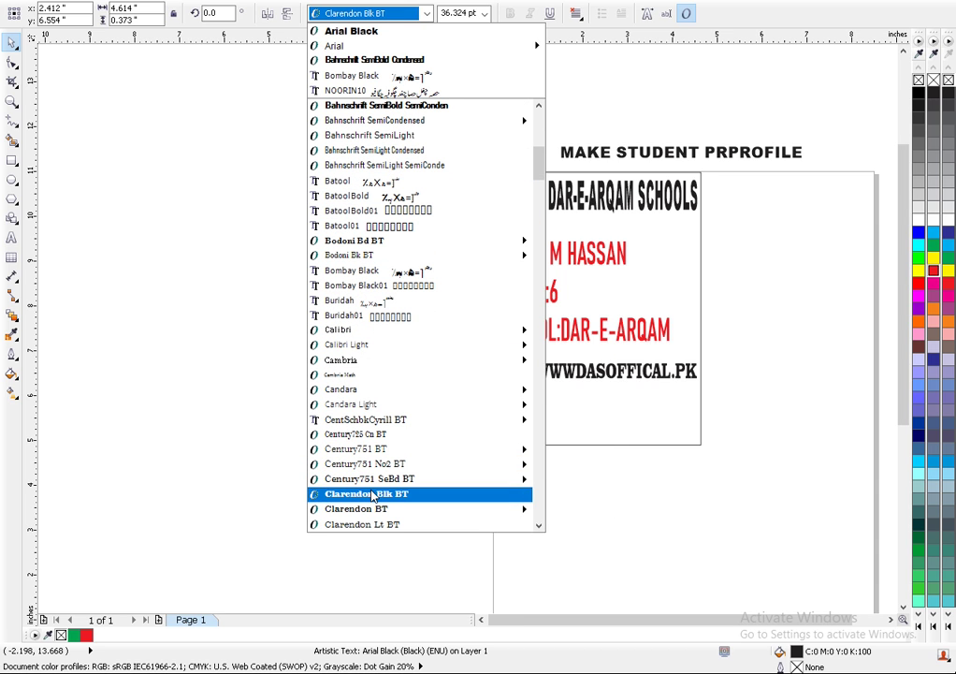
scroll(372, 496, "down", 10)
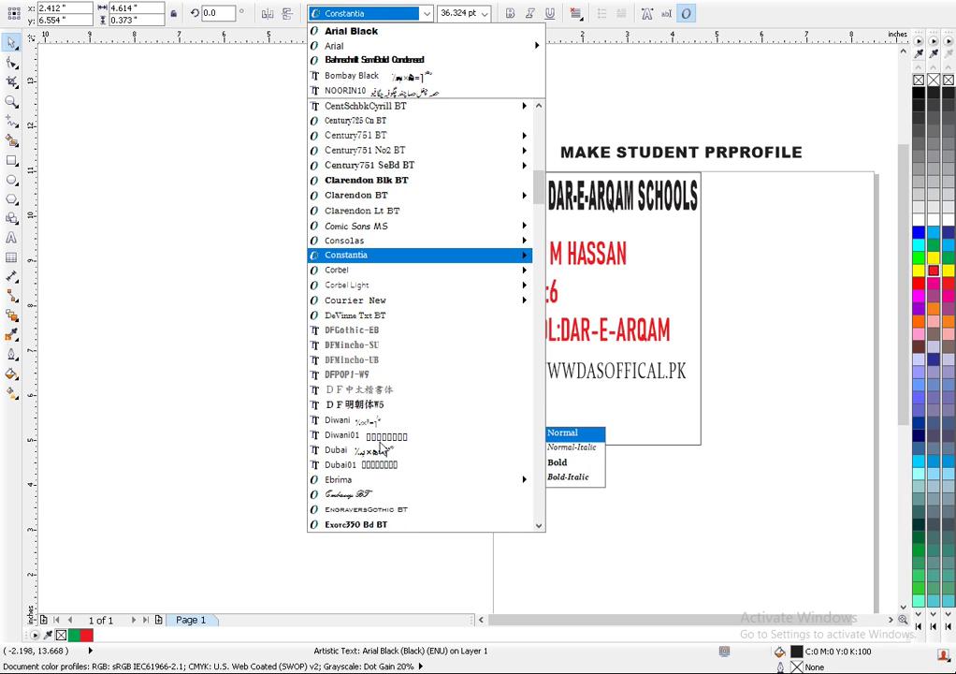
scroll(384, 473, "down", 3)
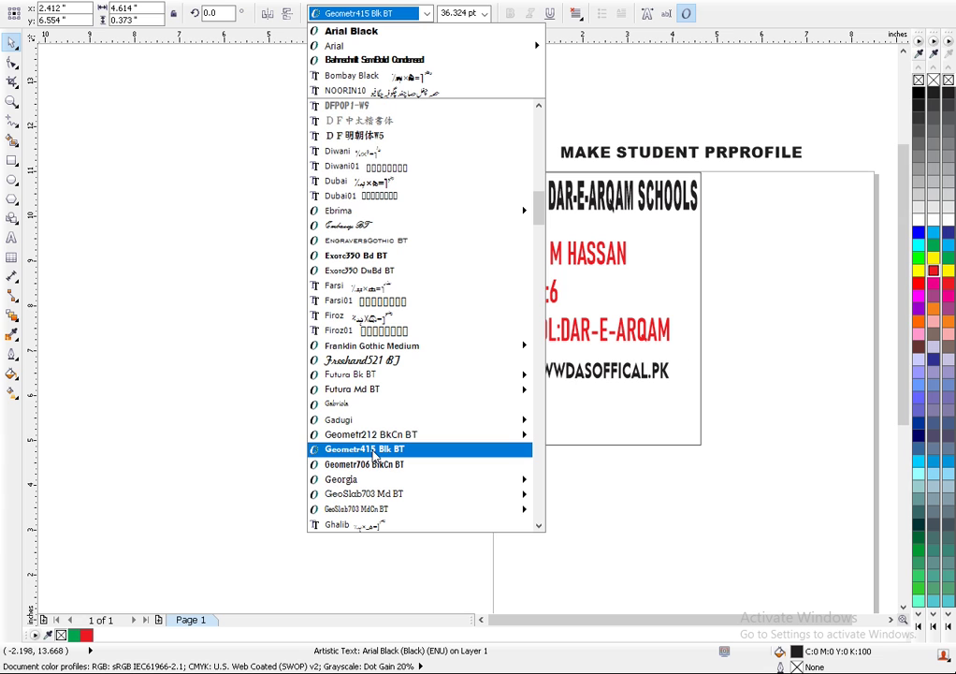
scroll(375, 455, "down", 4)
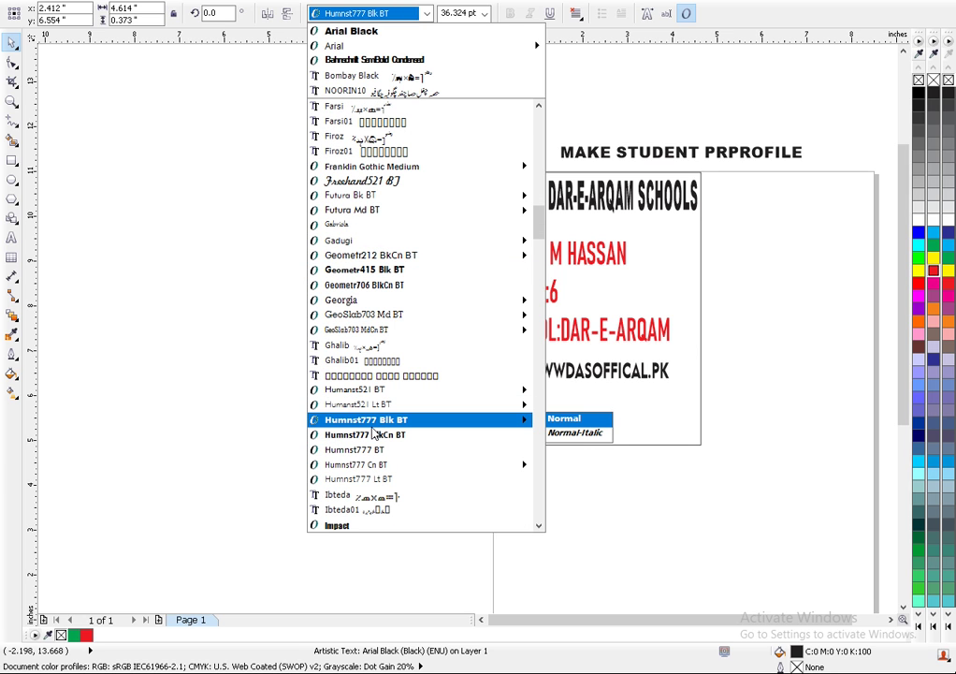
left_click(373, 423)
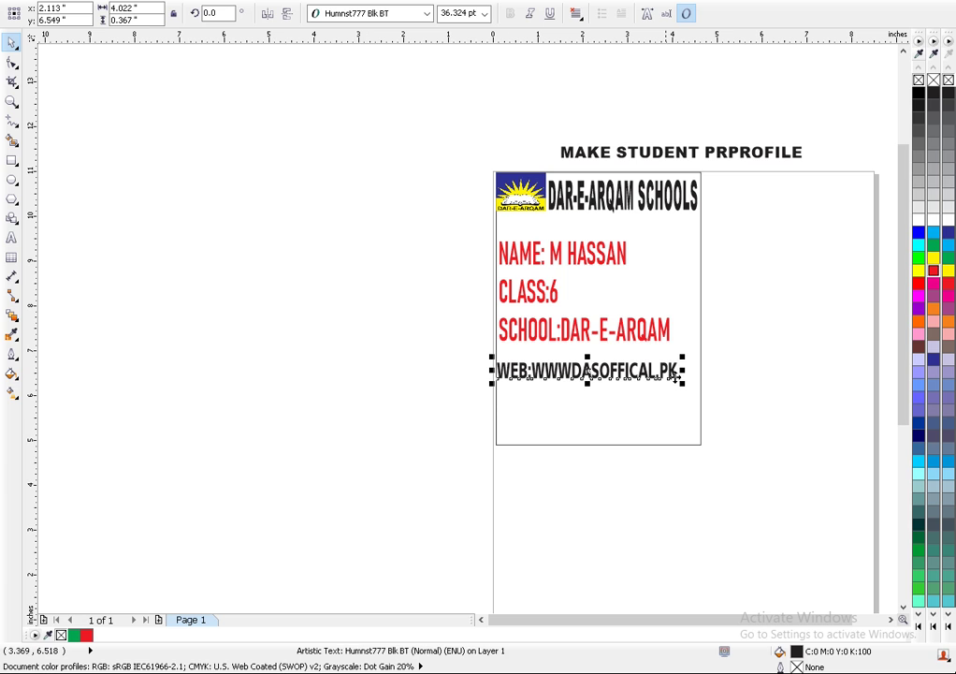
- Widen the web address line and make it taller, about 43.6 pt
left_click_drag(694, 372, 704, 372)
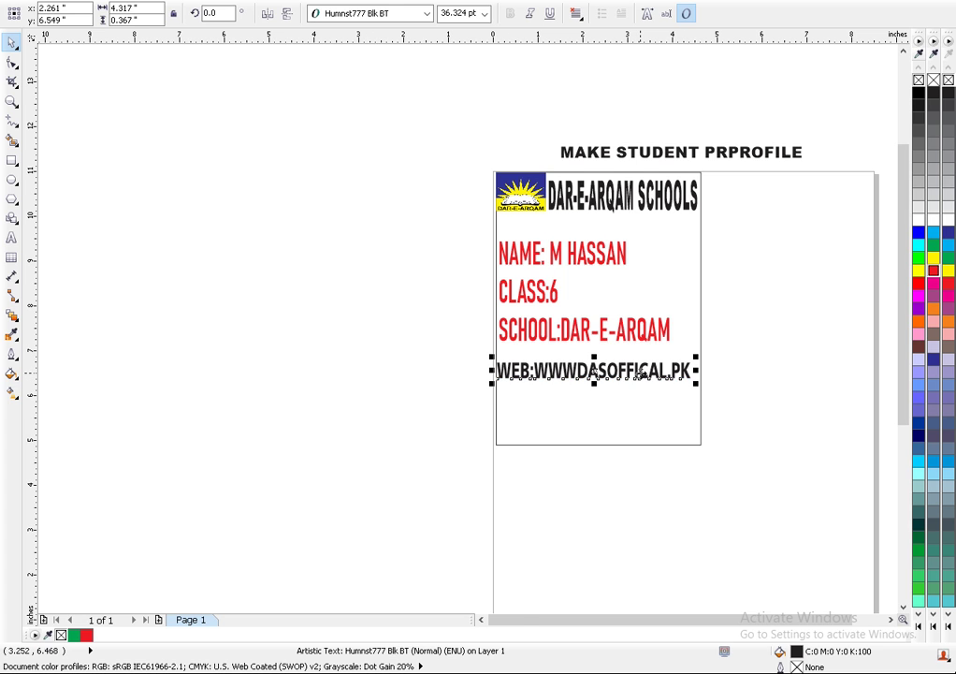
scroll(636, 376, "up", 2)
left_click_drag(747, 371, 754, 373)
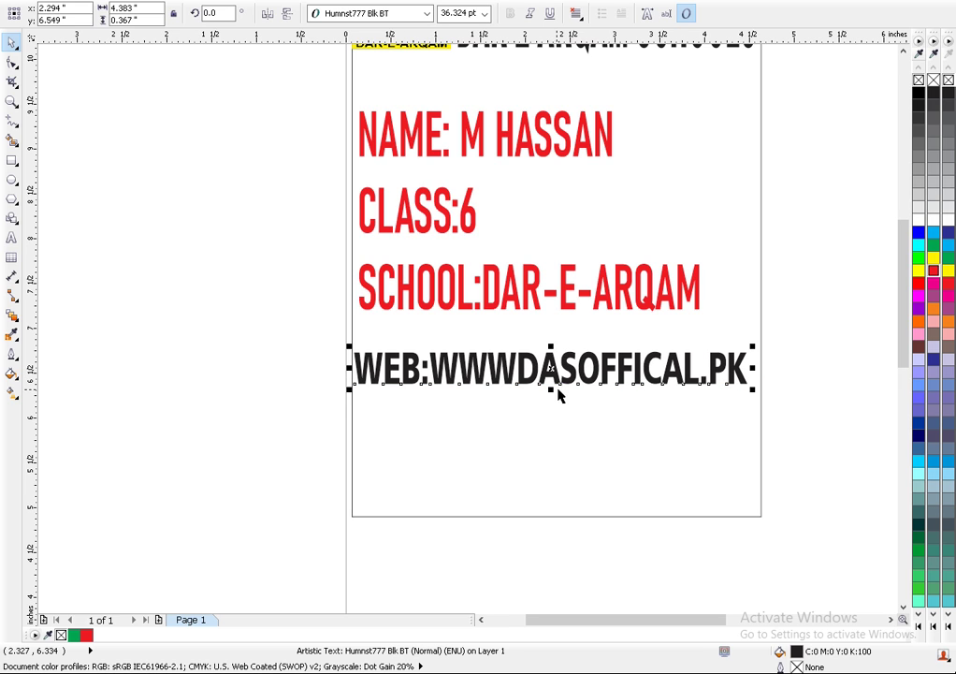
left_click_drag(552, 393, 550, 394)
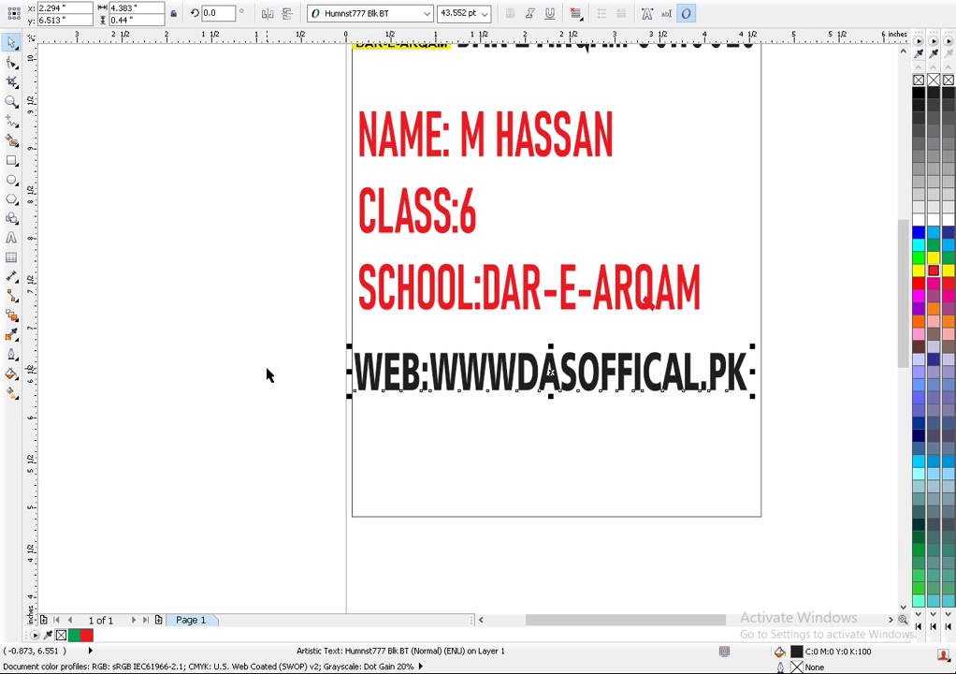
left_click(285, 400)
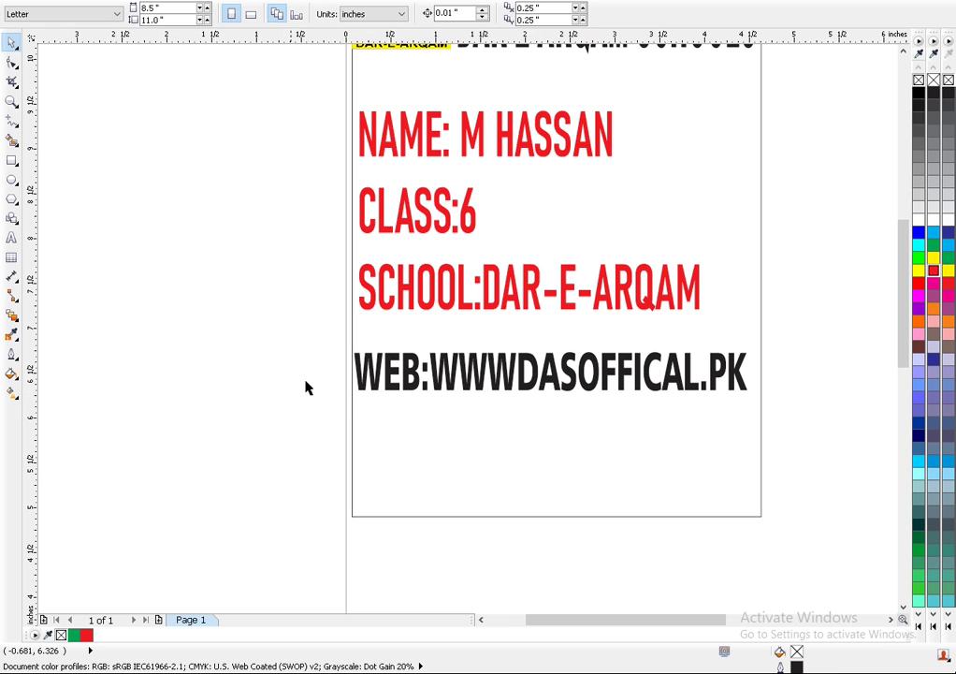
left_click(546, 397)
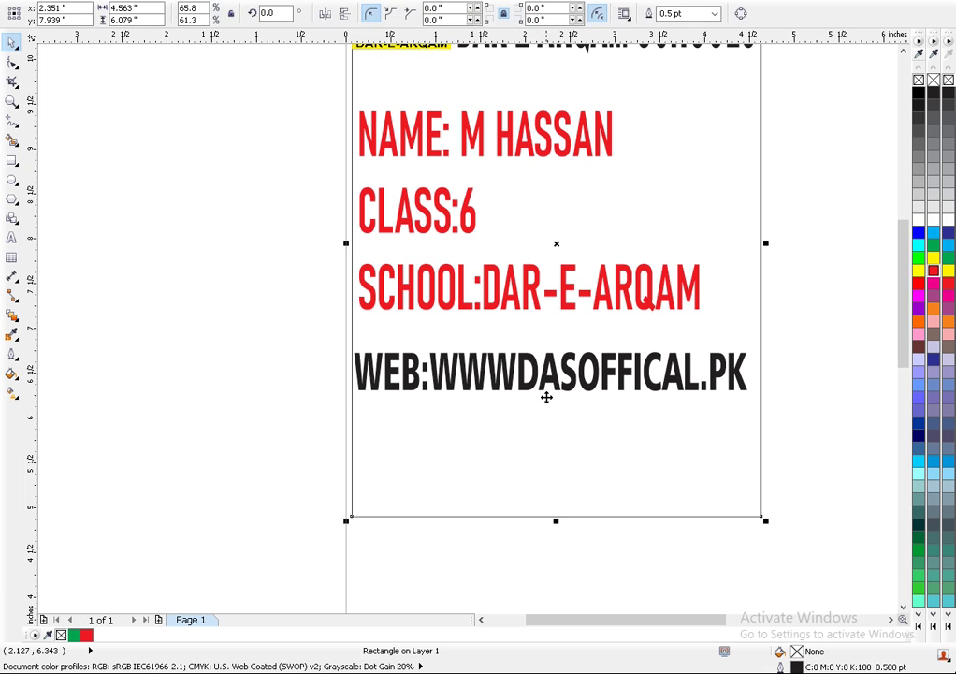
left_click(94, 363)
left_click(391, 384)
- Squash the web line to 21.776 pt and move it back just below SCHOOL
key("F10")
key("Down")
key("Down")
key("Down")
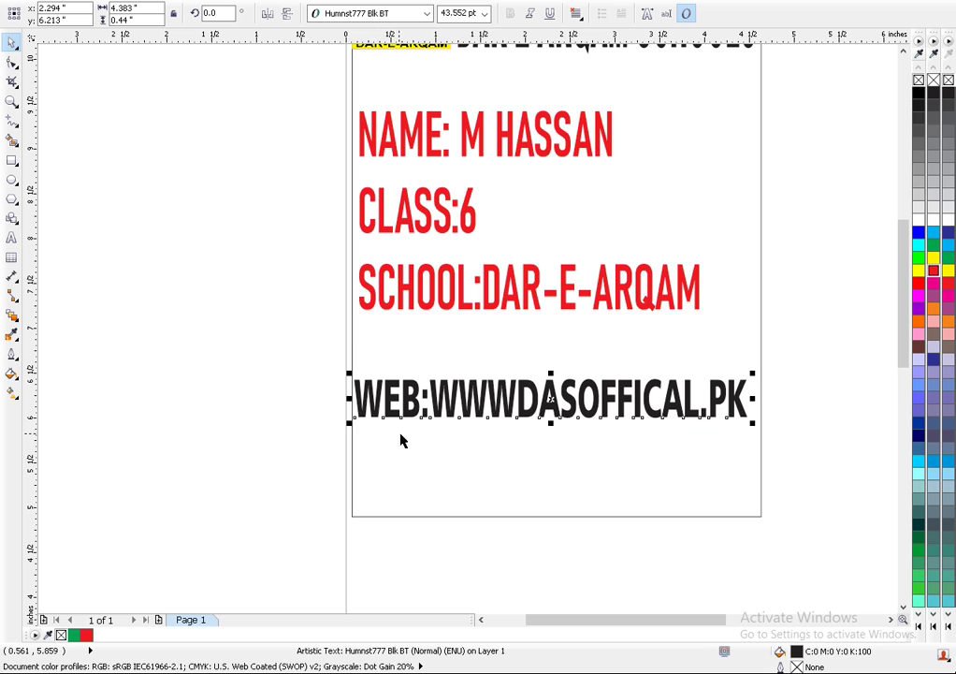
left_click(559, 407)
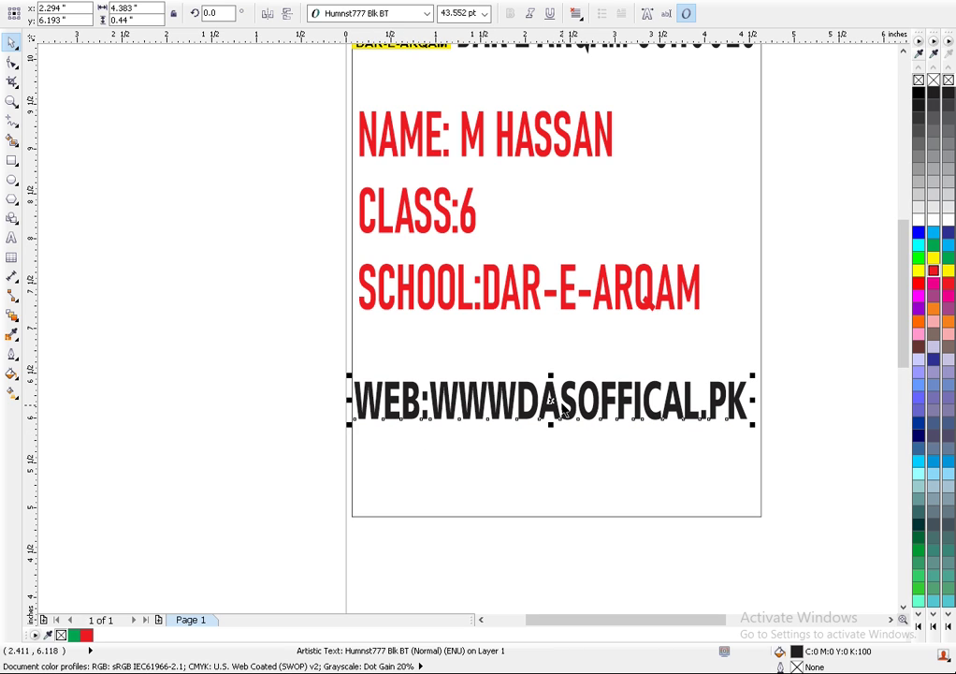
left_click_drag(552, 400, 552, 485)
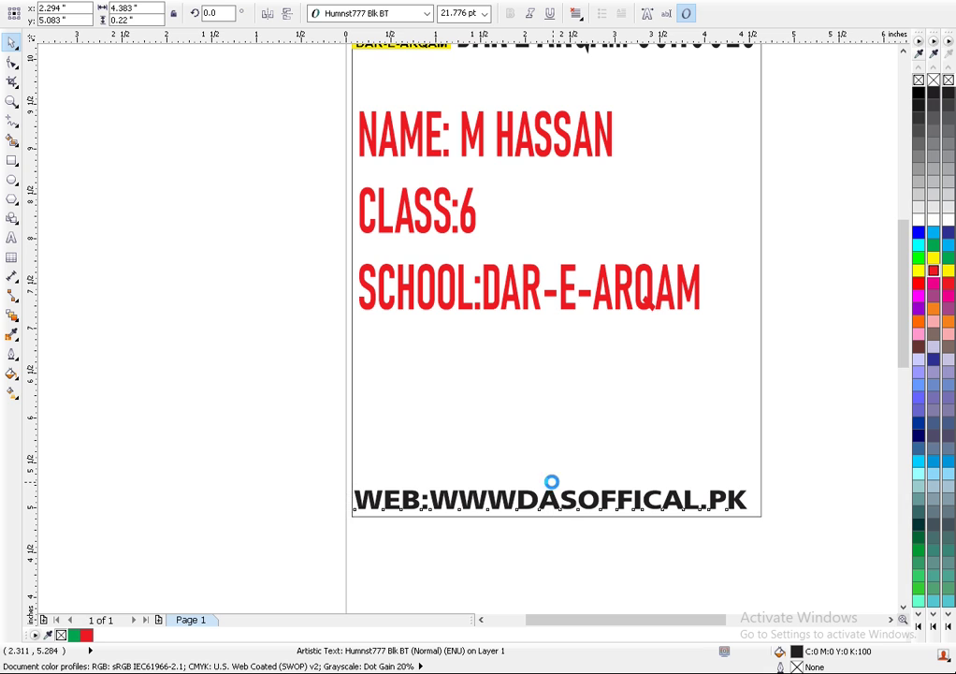
left_click_drag(546, 490, 551, 375)
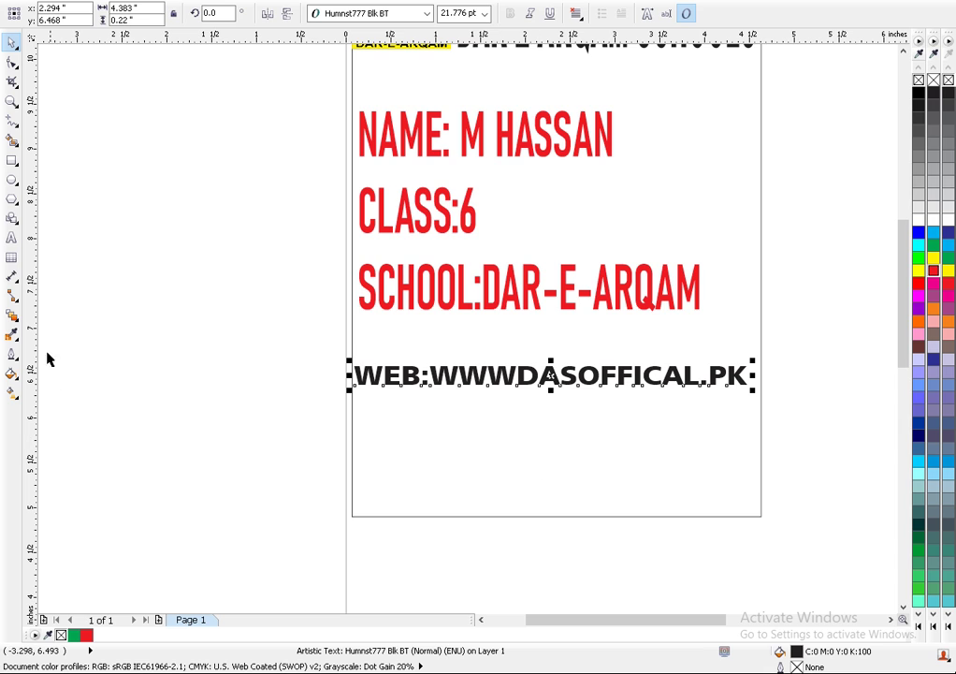
- Type a two-line MANAGER: label with the manager's name left of the page
left_click(12, 238)
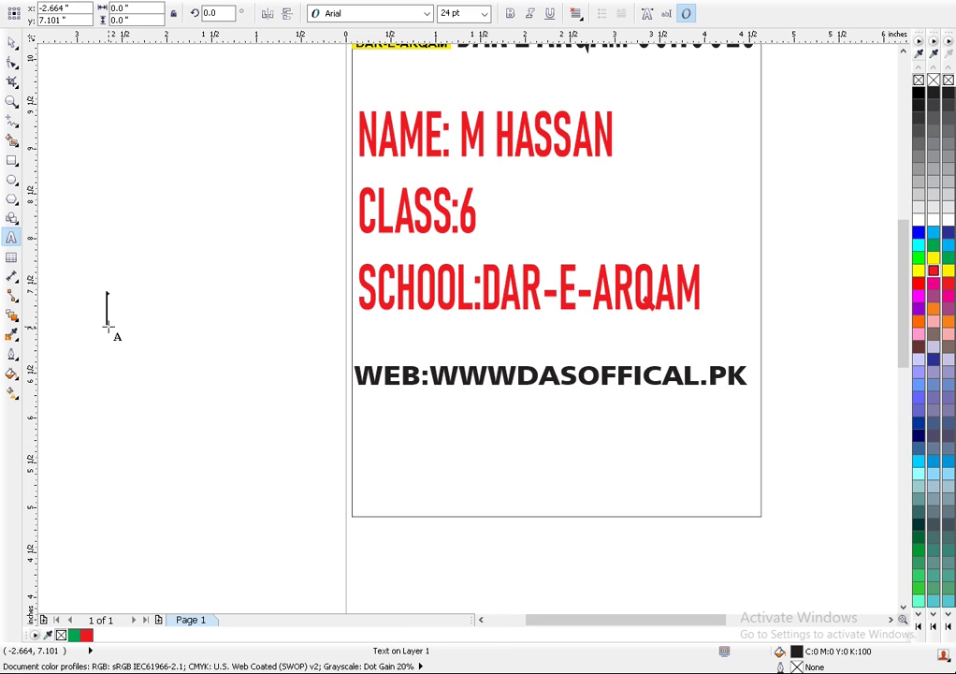
left_click(108, 326)
type("MANAGER")
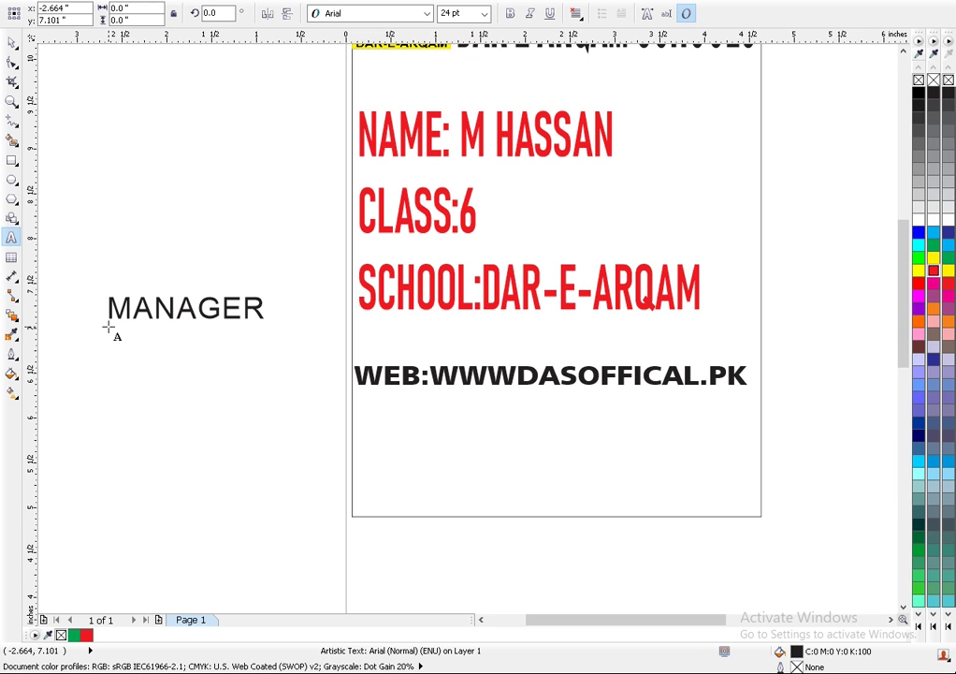
type(";")
type(":")
type(" SIR")
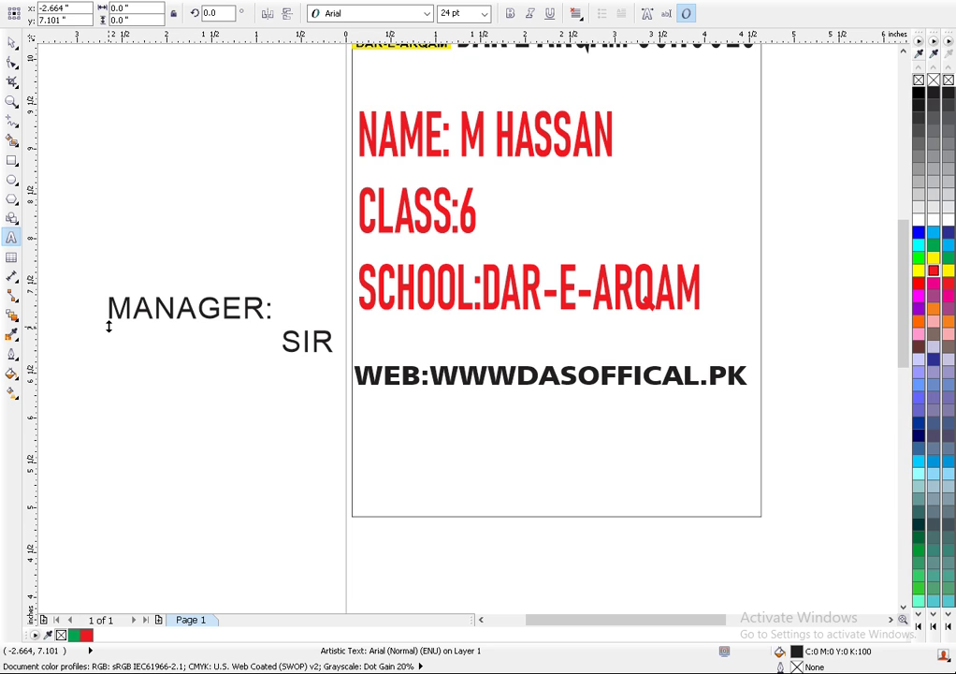
type(" WAQA")
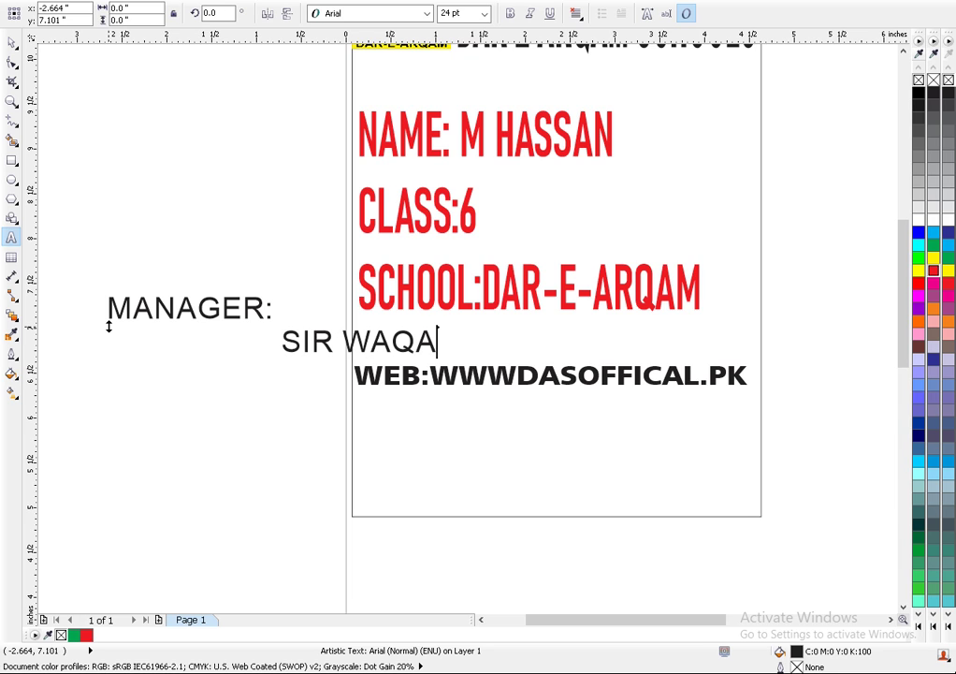
type("R")
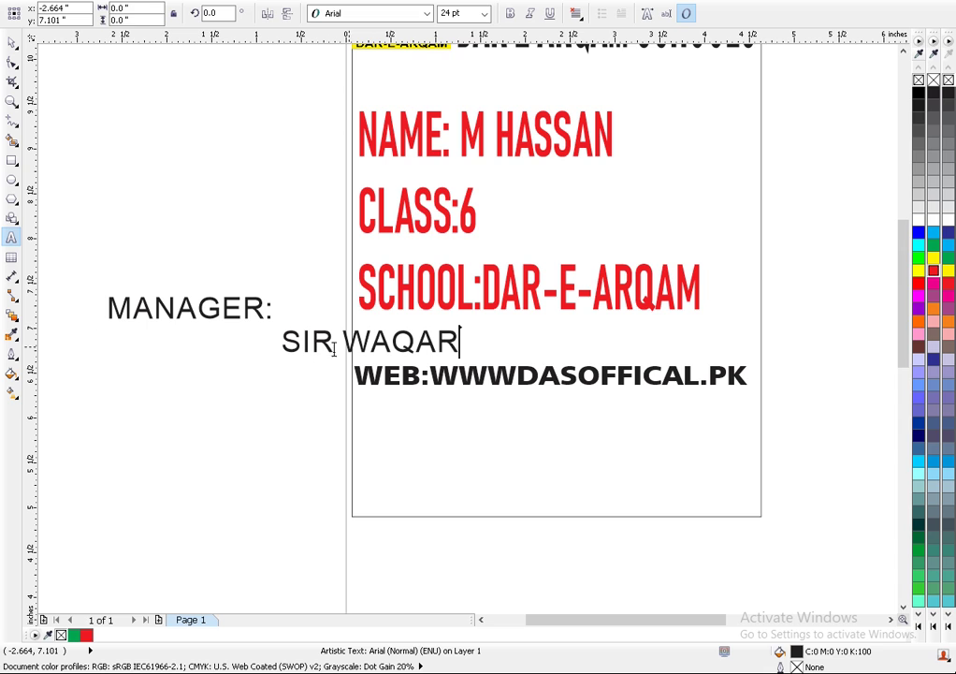
key("Escape")
left_click(8, 39)
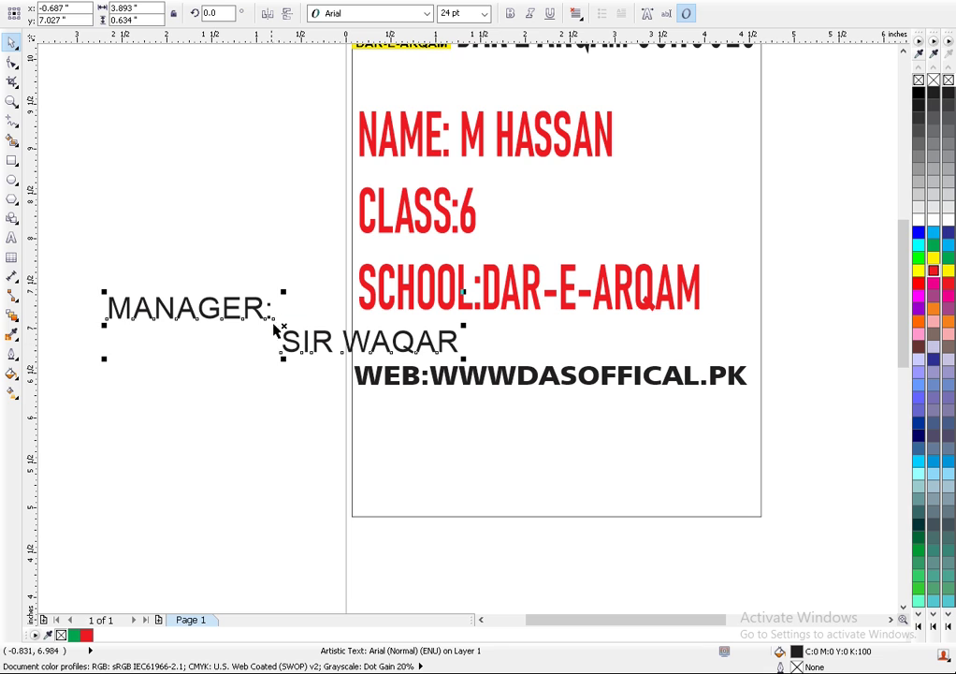
- Drag the MANAGER signature onto the card beneath the web line and reselect it
left_click_drag(271, 318, 541, 452)
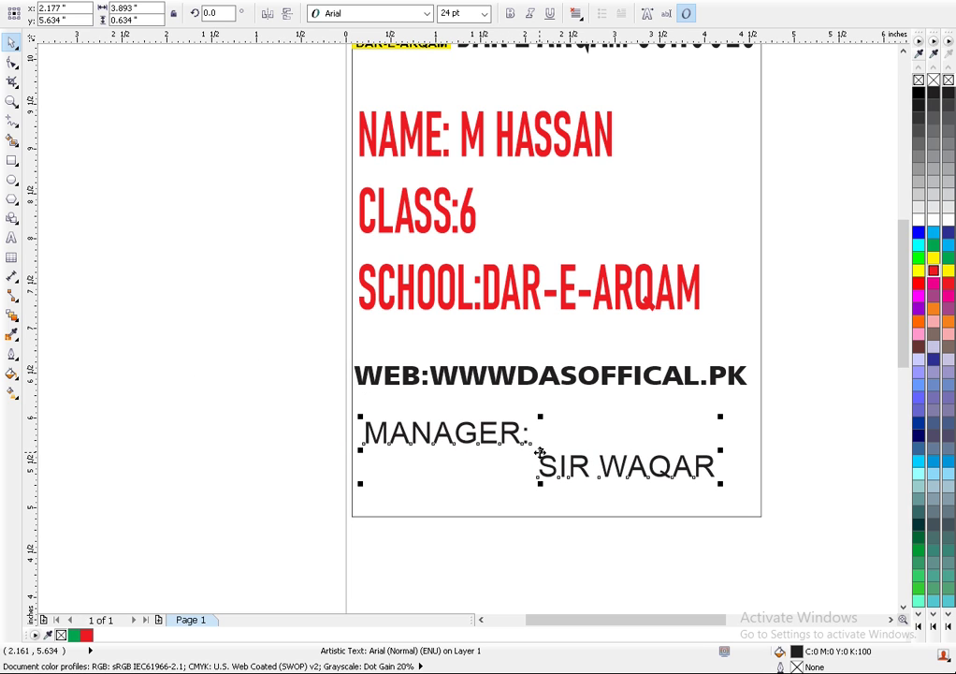
left_click(864, 431)
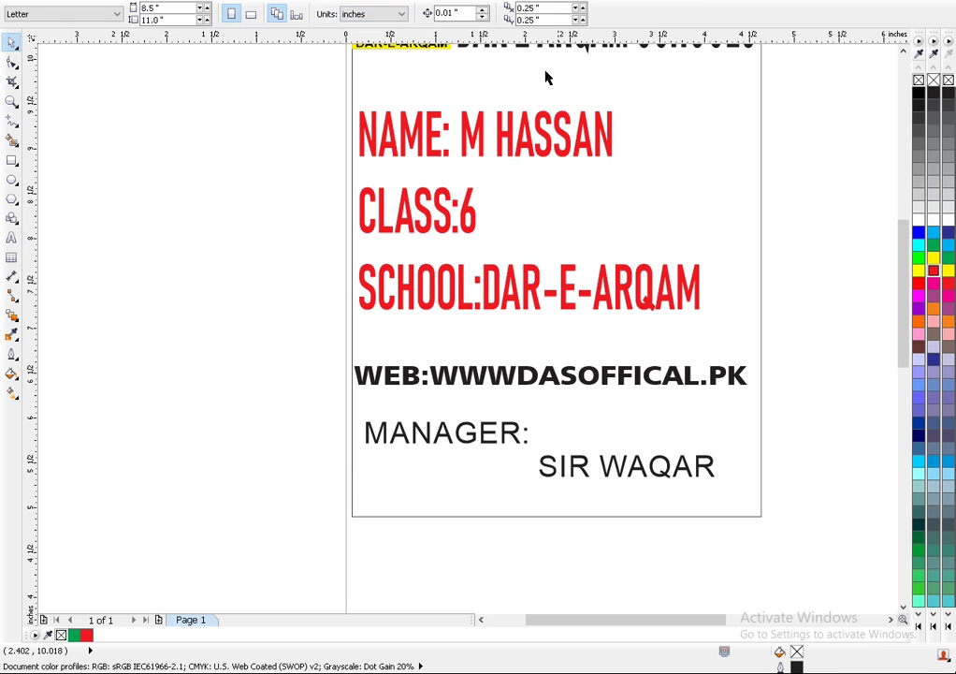
left_click(442, 63)
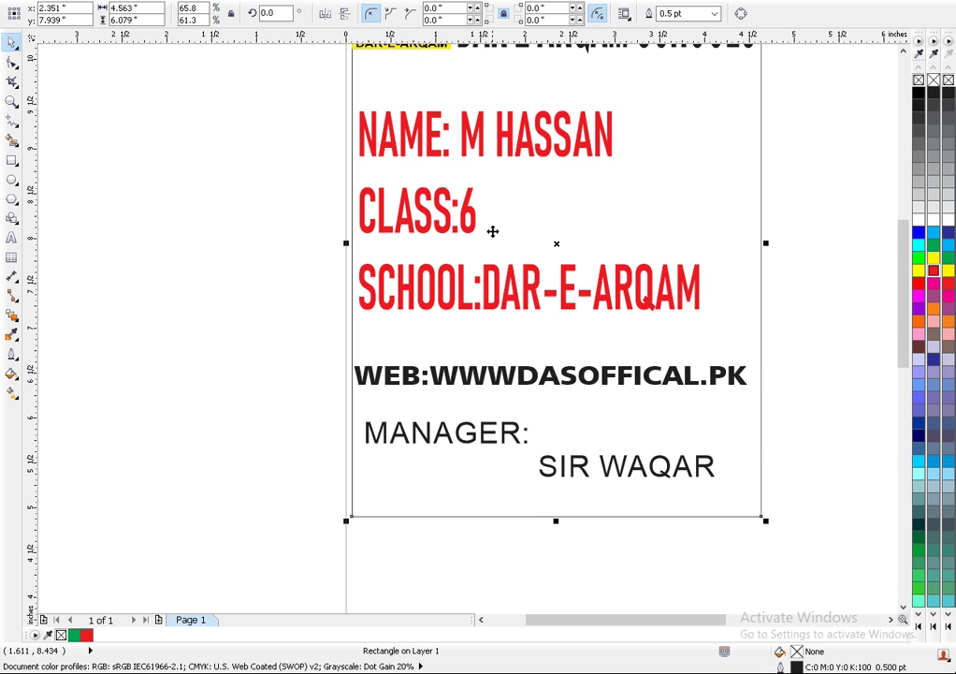
left_click(369, 433)
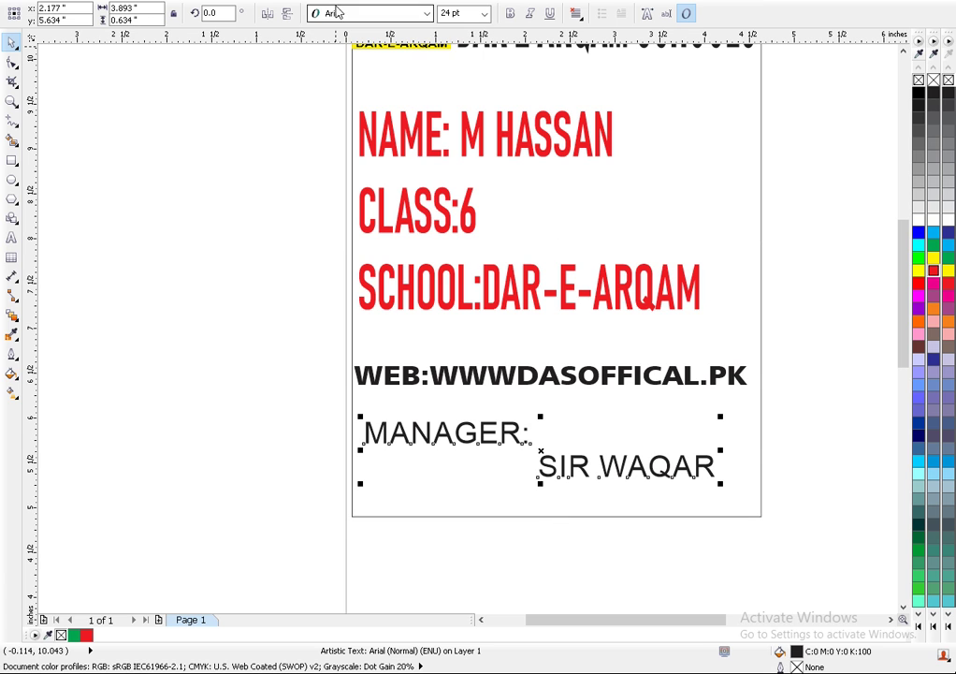
- Set the manager signature text in Exotc350 Bd BT
left_click(348, 14)
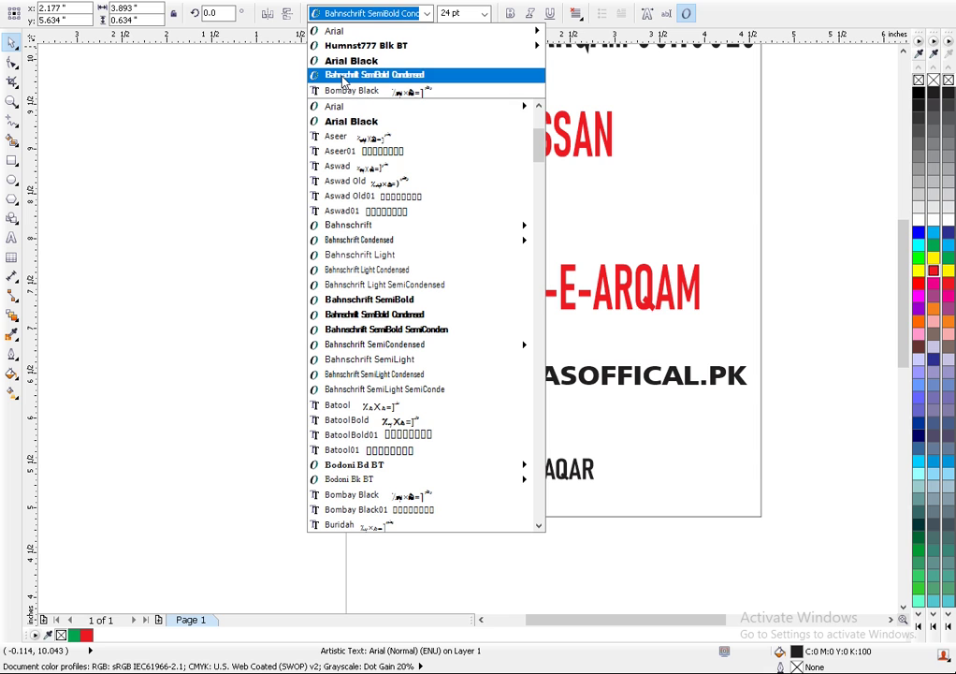
scroll(412, 450, "down", 15)
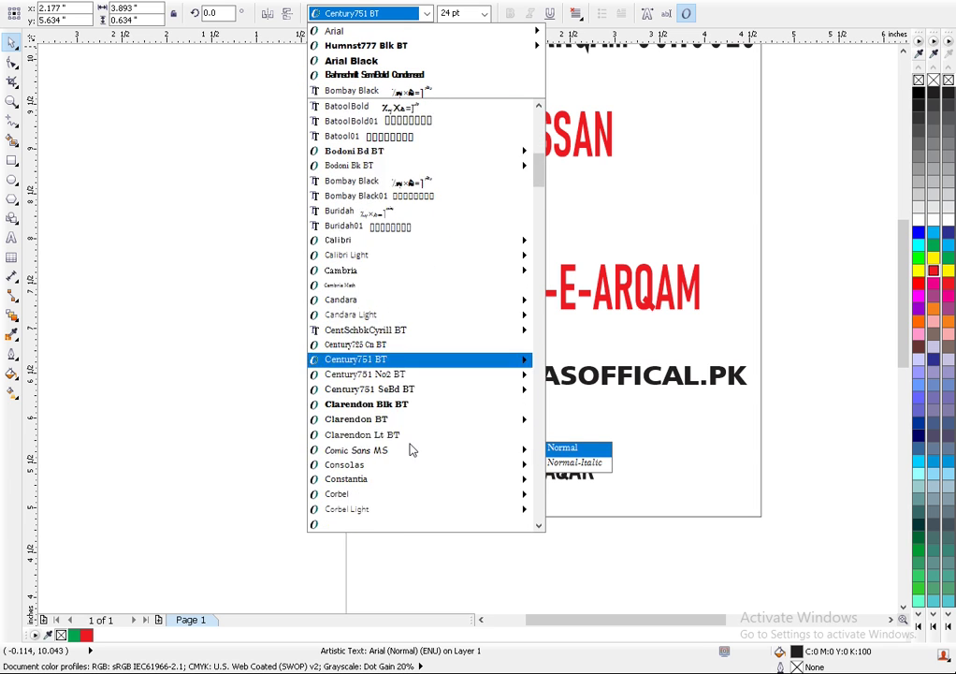
scroll(413, 435, "down", 2)
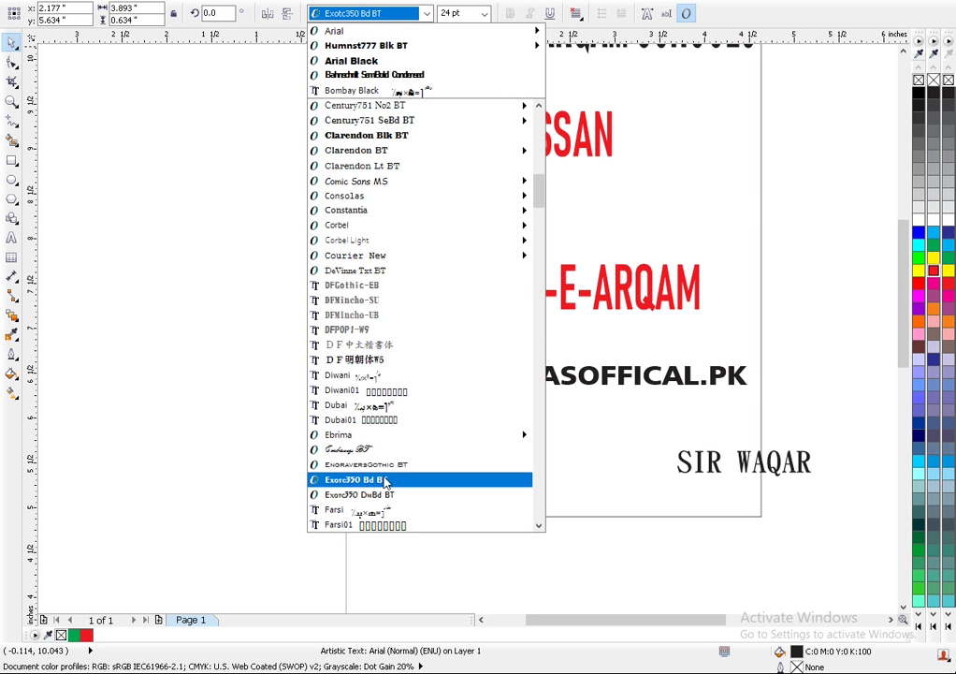
left_click(381, 479)
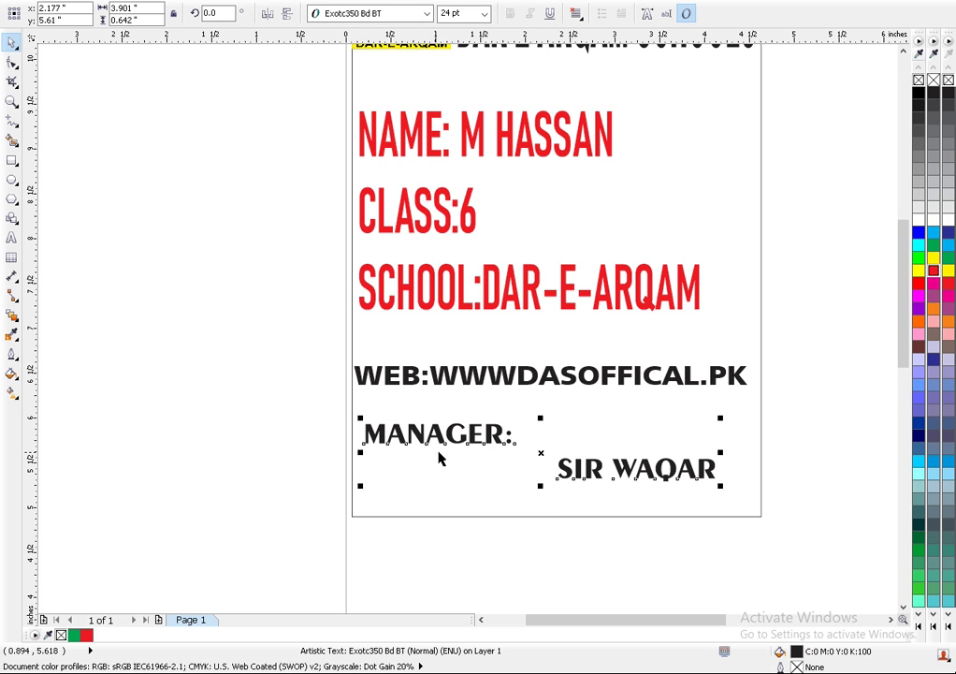
- Nudge the MANAGER signature down and left, then stretch it taller and wider to about 27.7 pt
left_click_drag(560, 447, 562, 454)
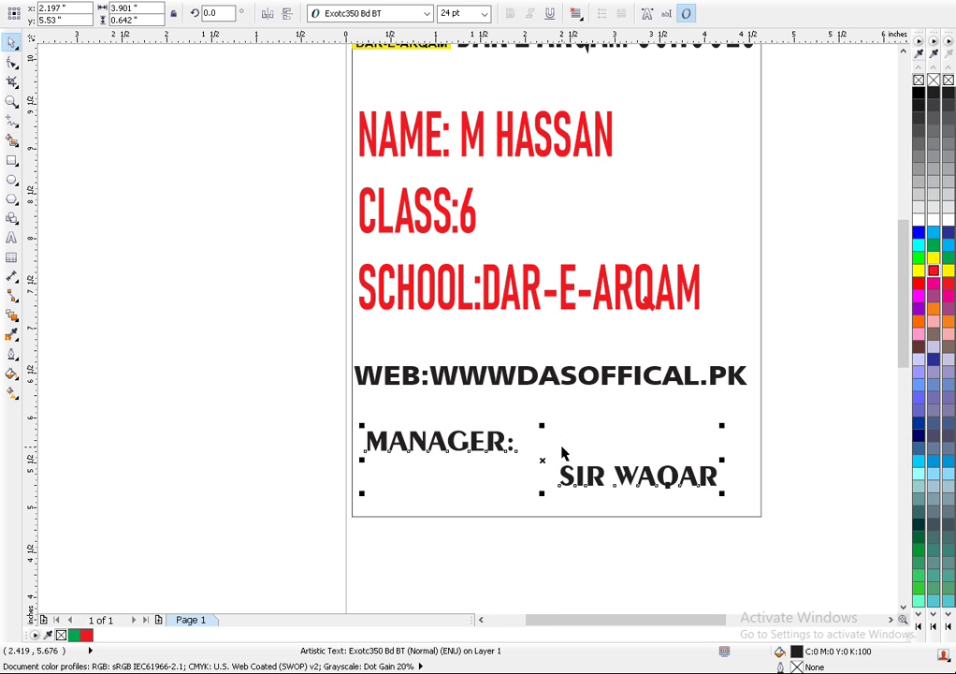
key("Left")
key("Left")
key("Left")
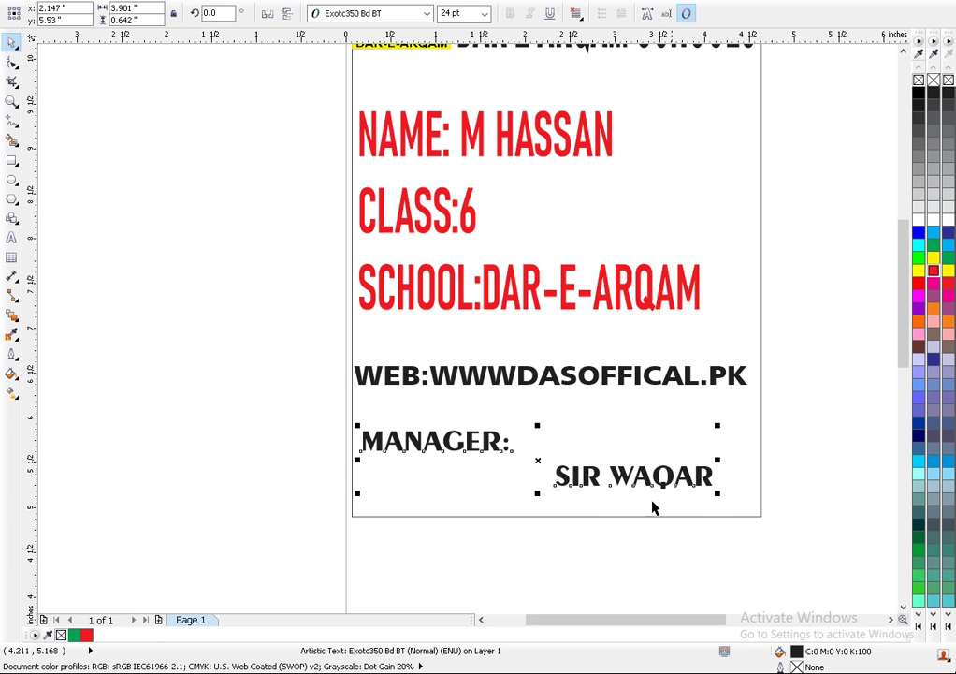
left_click_drag(537, 494, 539, 503)
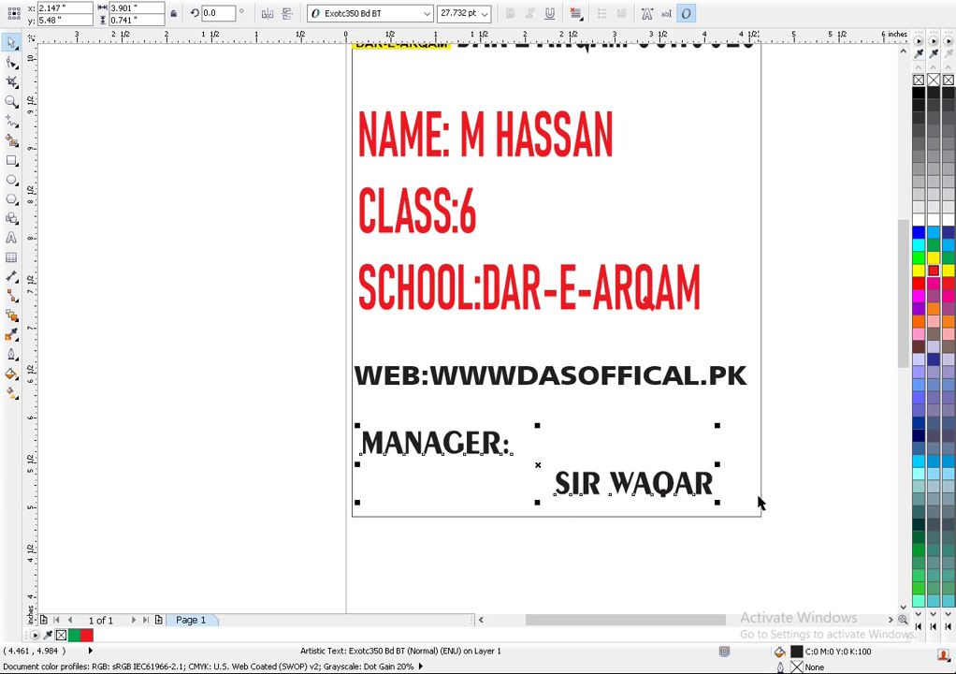
left_click_drag(718, 465, 749, 465)
- Group all six card objects into one 4.566 × 6.083 inch group, keeping it in its original spot
scroll(540, 388, "down", 2)
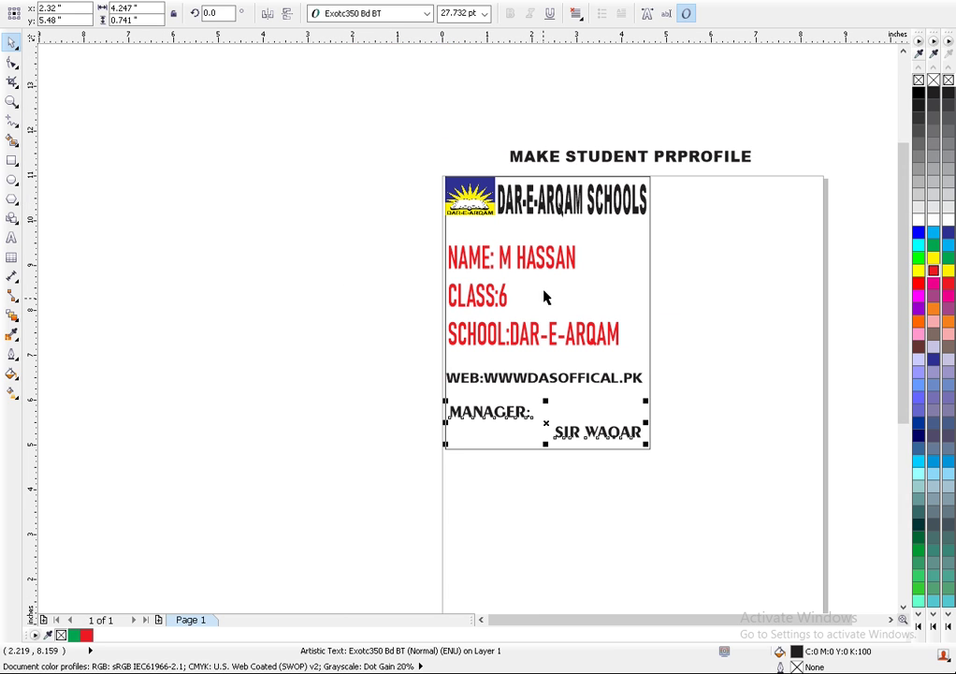
left_click(382, 392)
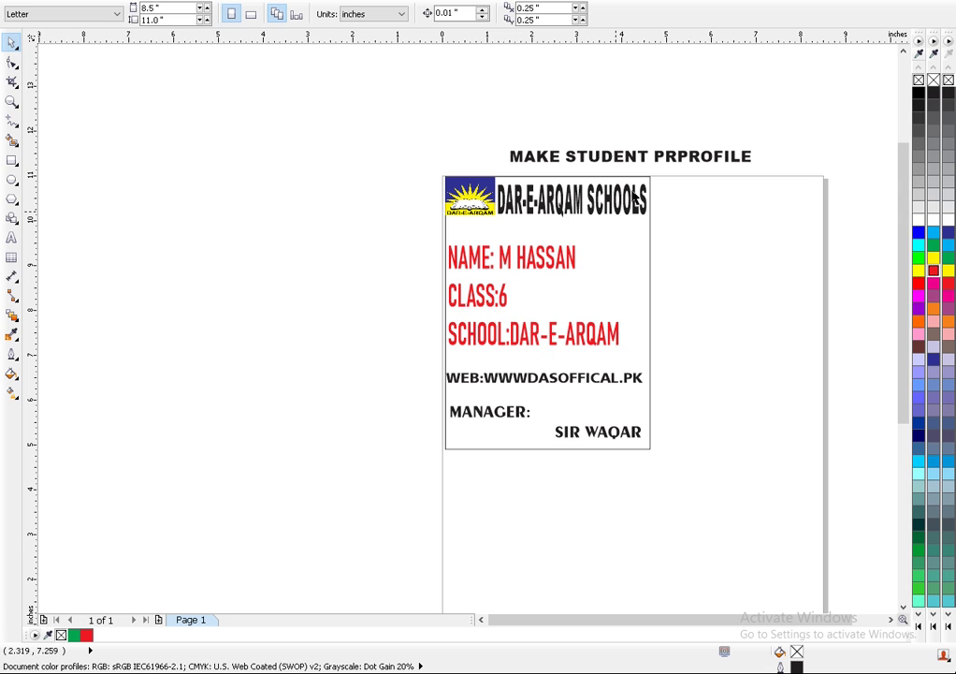
left_click_drag(664, 172, 432, 488)
key("ctrl+g")
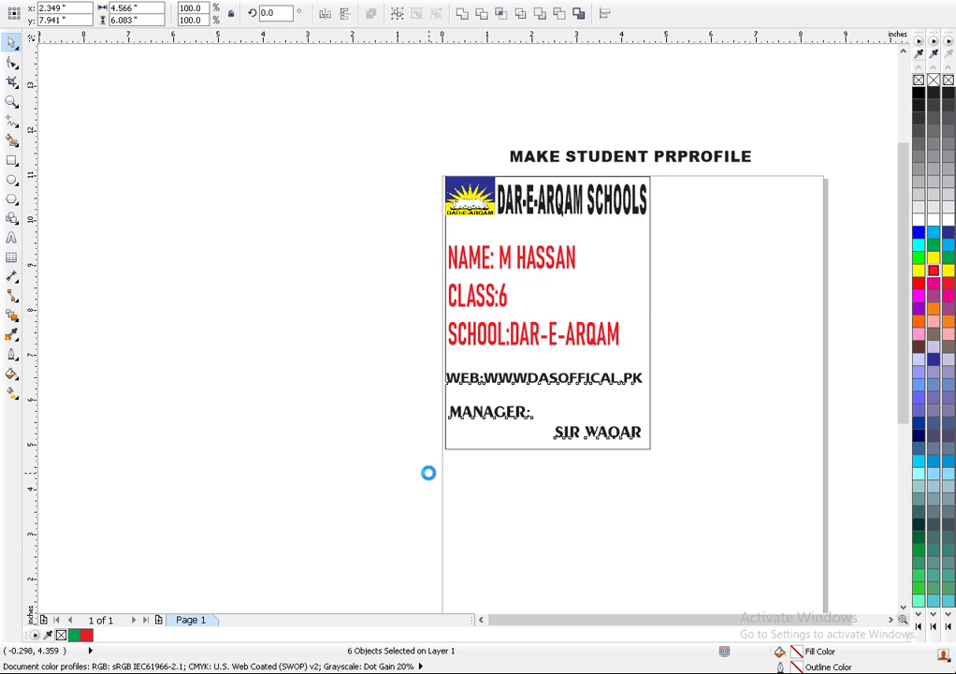
left_click_drag(516, 360, 439, 385)
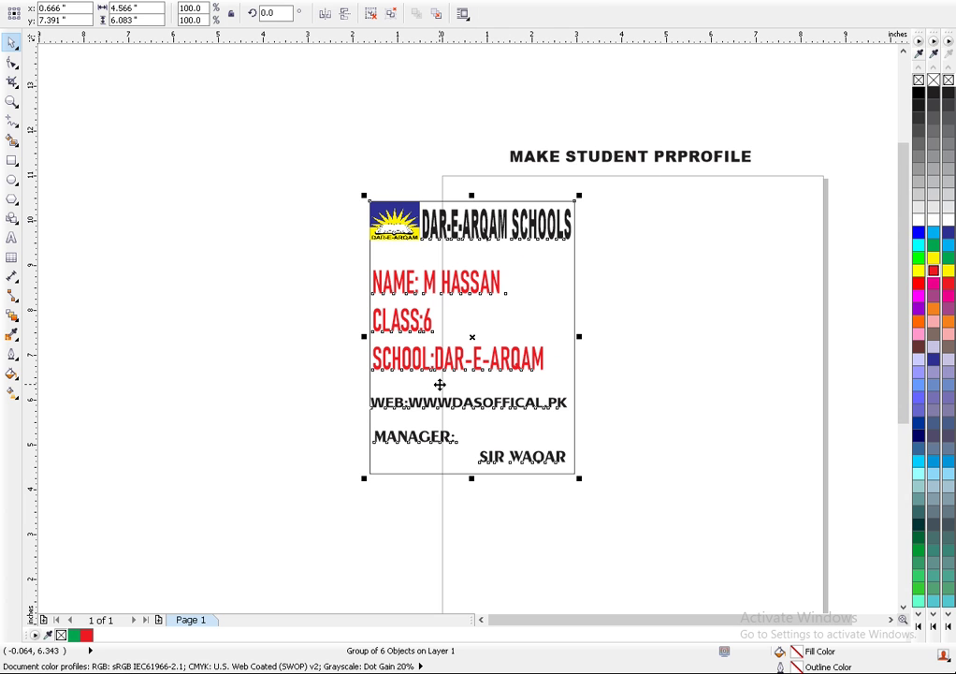
key("ctrl+z")
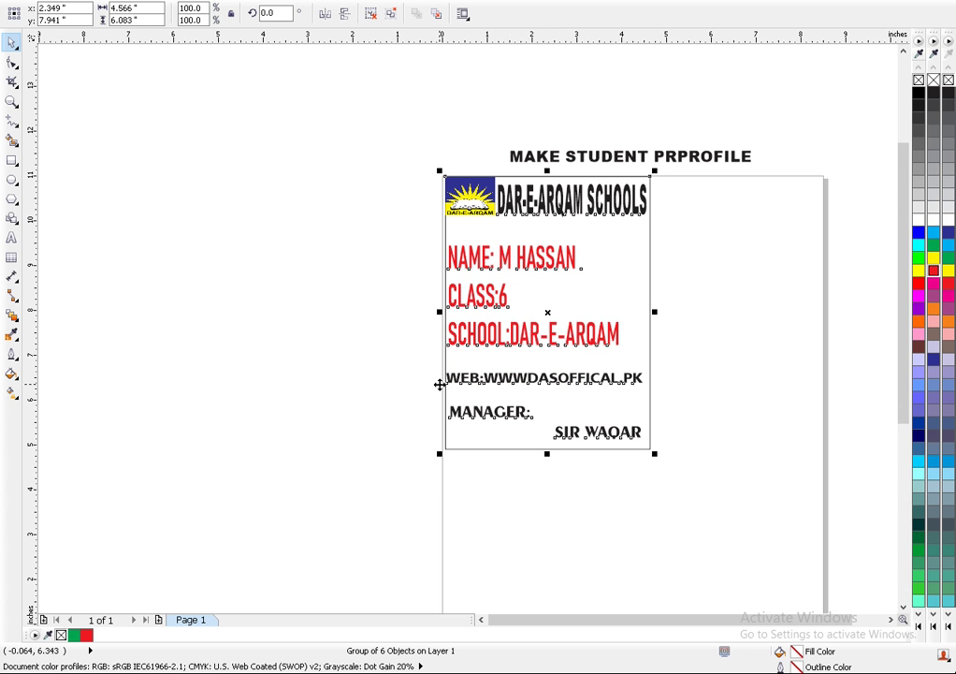